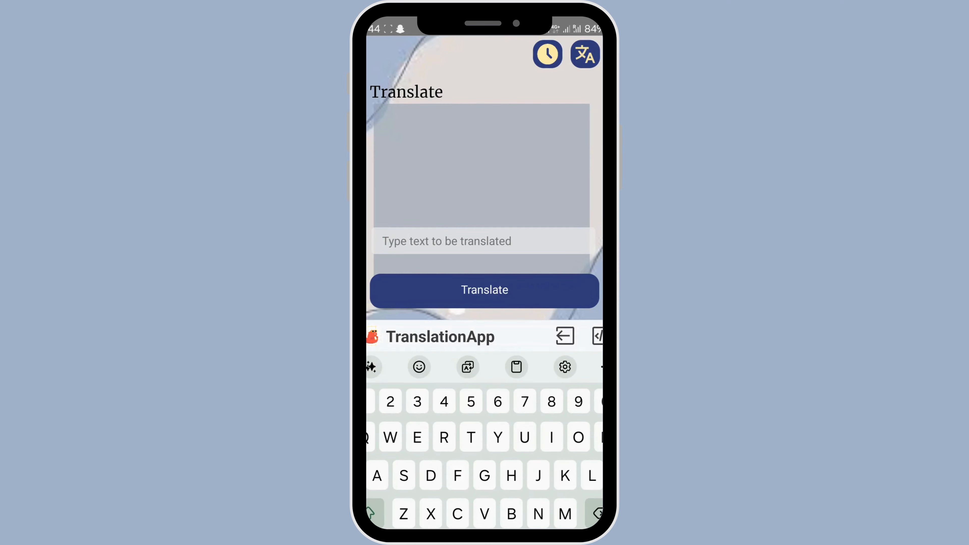
Enter "Welcome" as the text to be translated, run the translation and hide the on-screen keyboard.
text(Welcome)
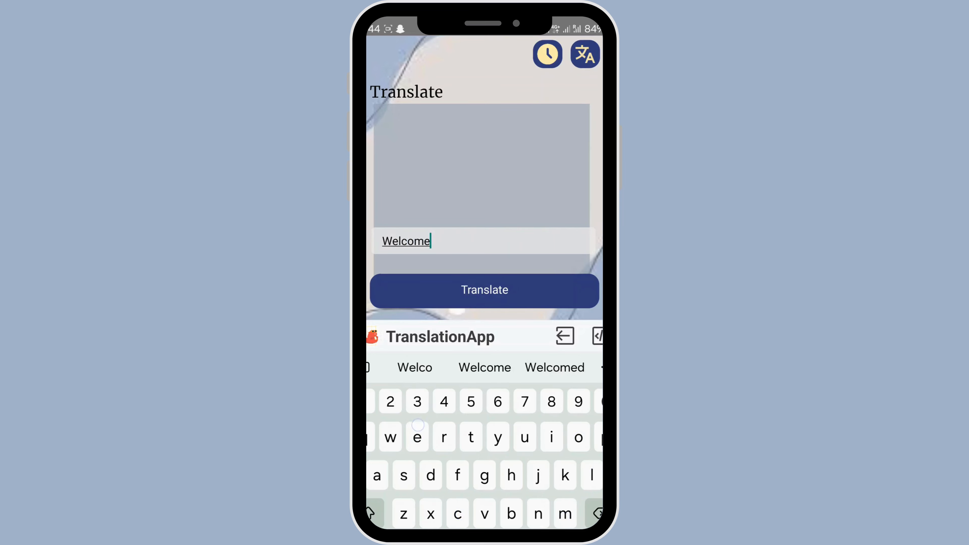
click(539, 292)
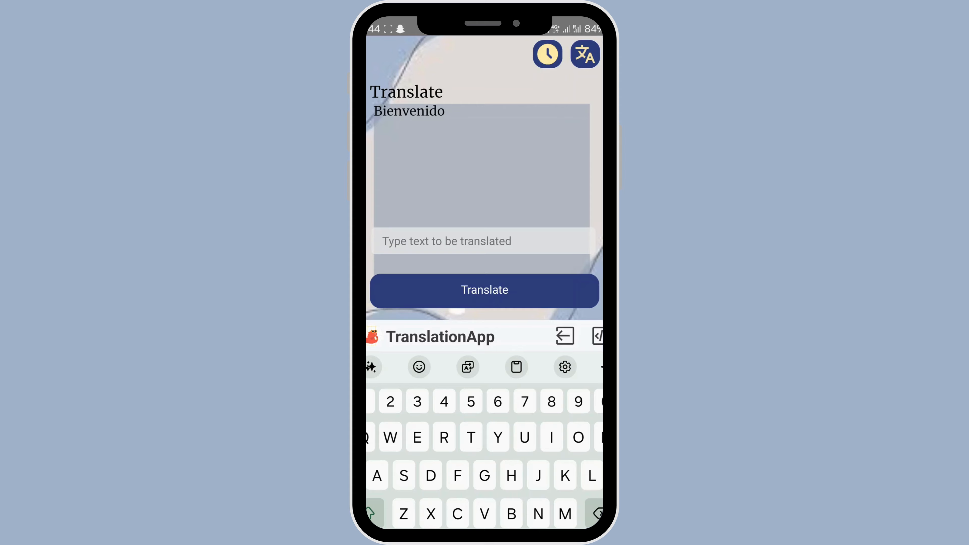
key(Escape)
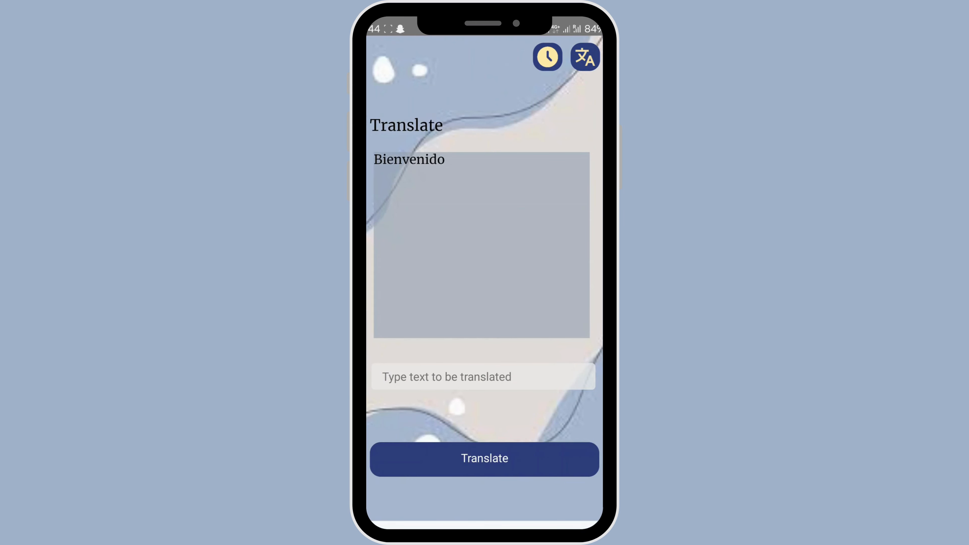
Switch the target language to Arabic and translate the word "Banana".
click(584, 56)
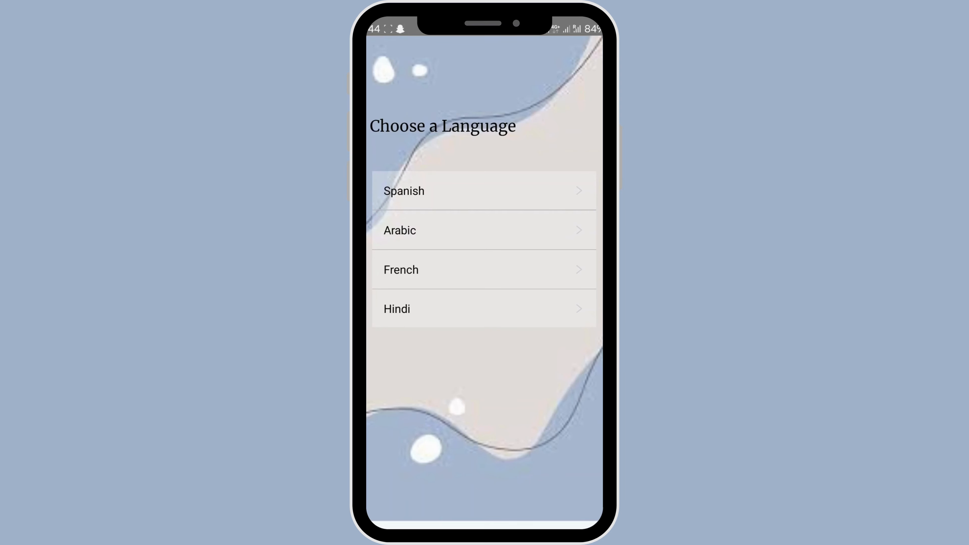
click(487, 223)
click(506, 372)
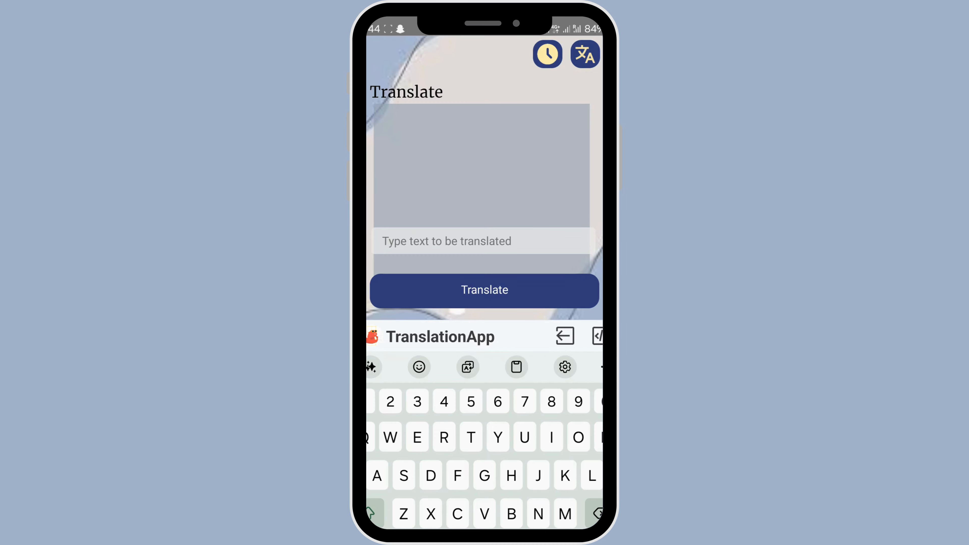
text(Banana)
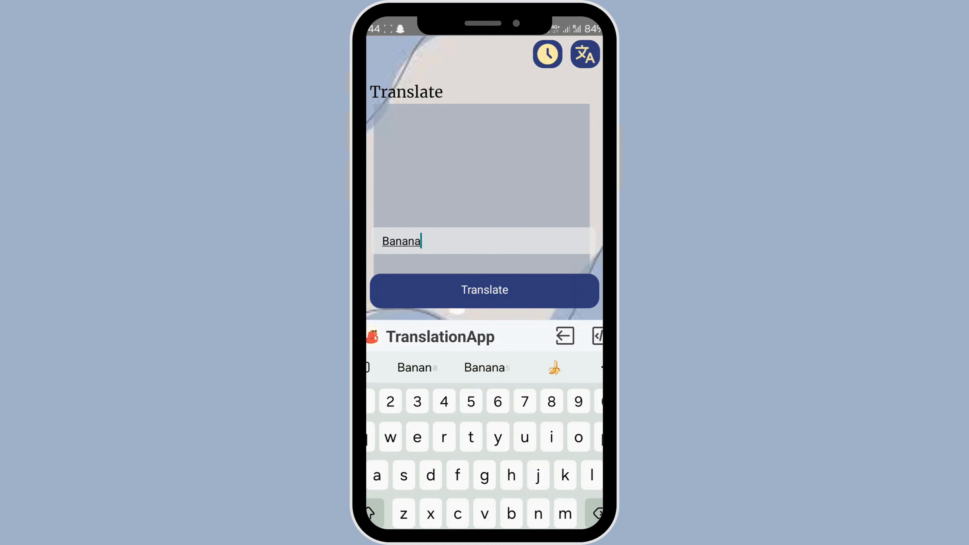
click(554, 281)
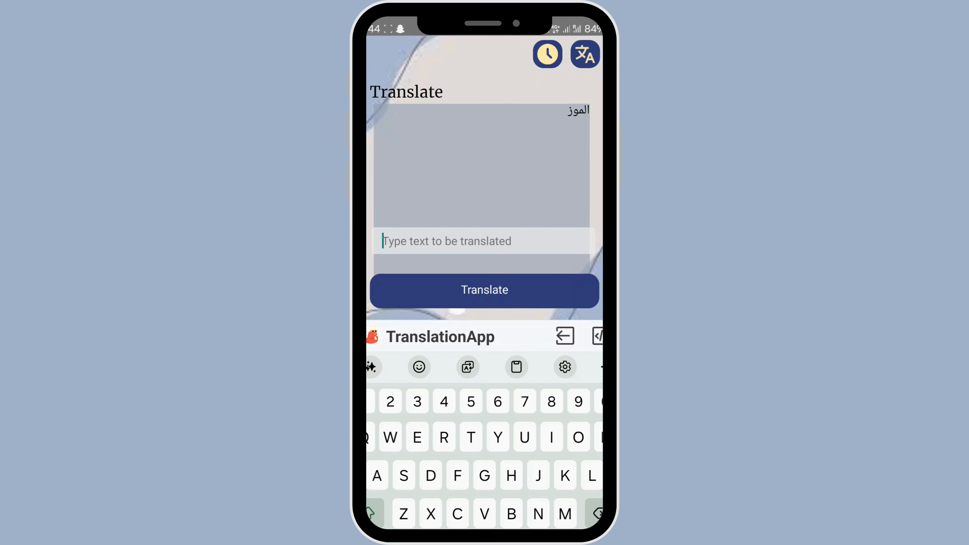
Review the translation history down to its latest entries and return to the translation screen.
click(547, 54)
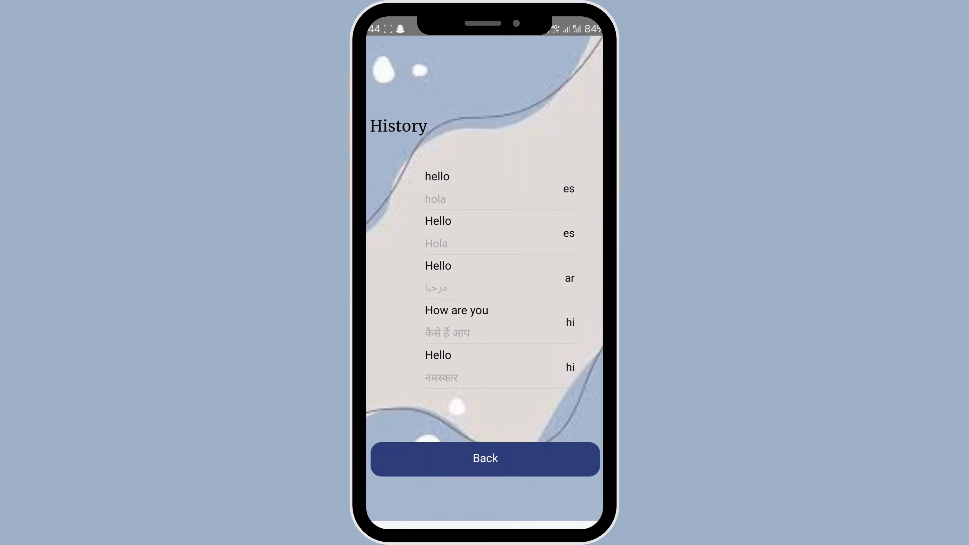
drag(541, 347, 544, 251)
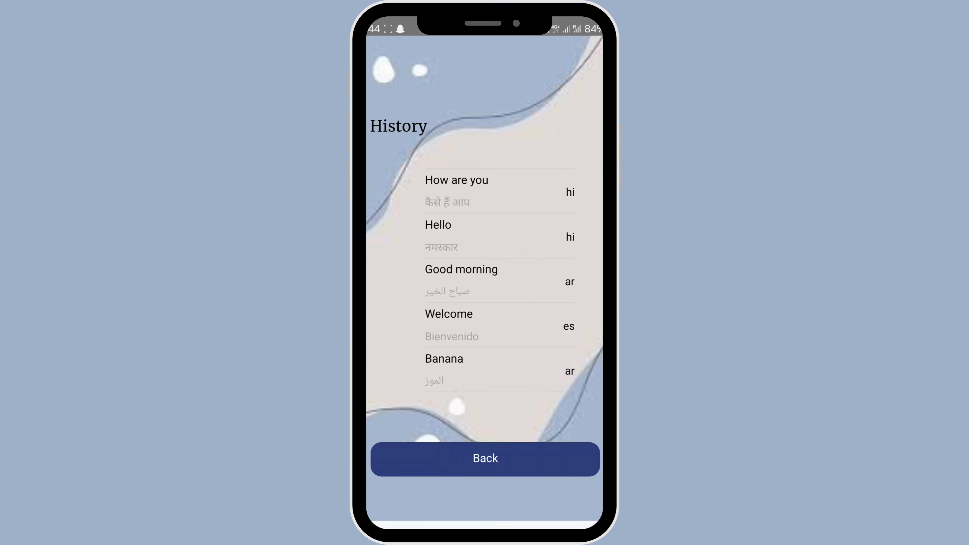
click(485, 460)
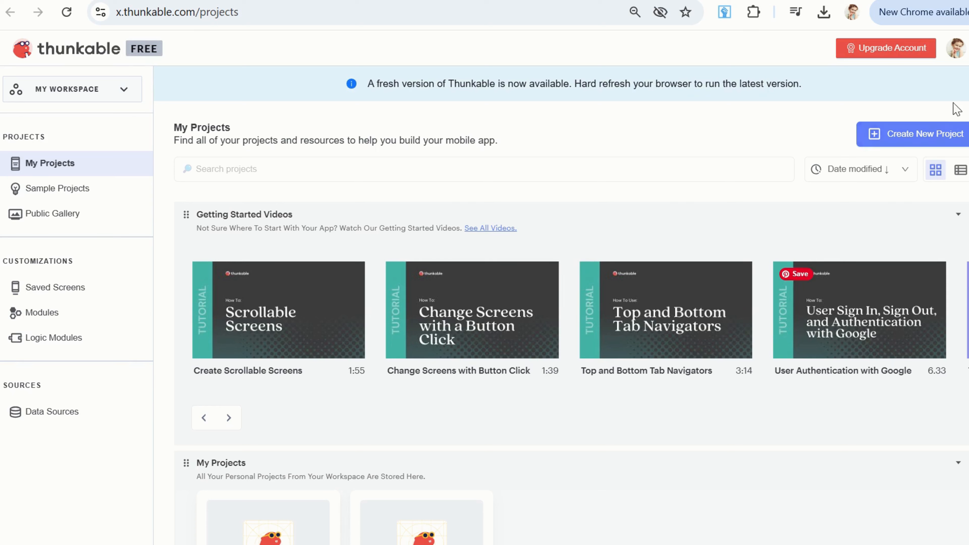
Create a public project named TranslationApp with the Drag and Drop Builder and reload its editor page.
click(914, 142)
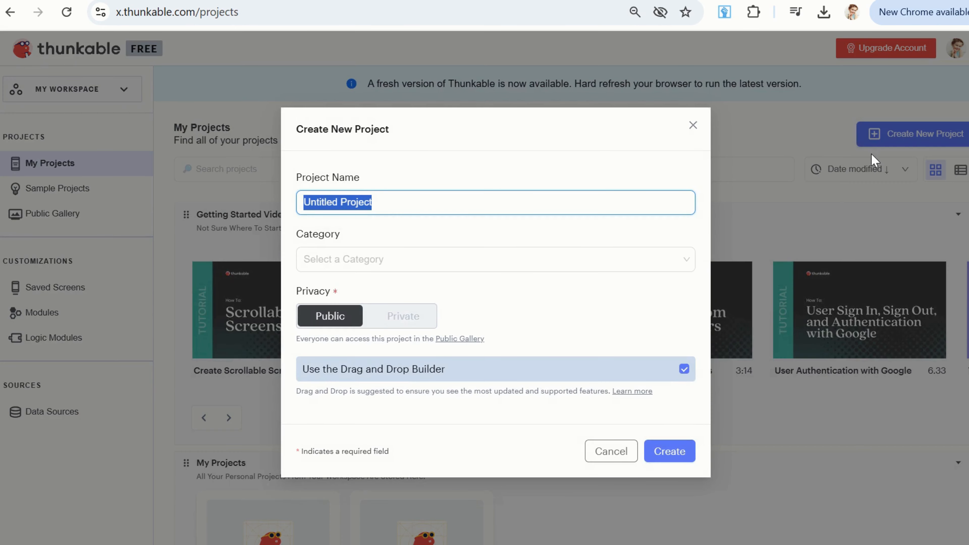
text(Translat)
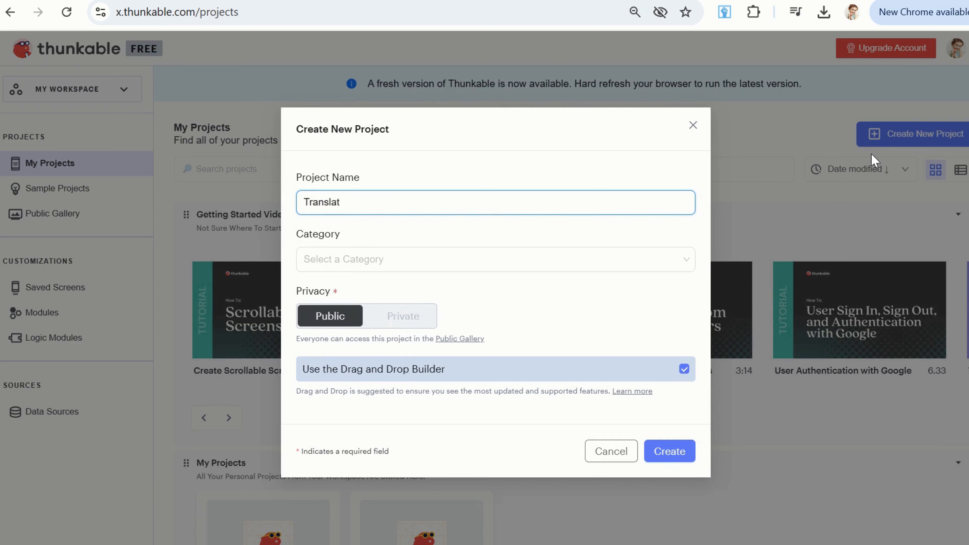
text(ionApp)
click(684, 458)
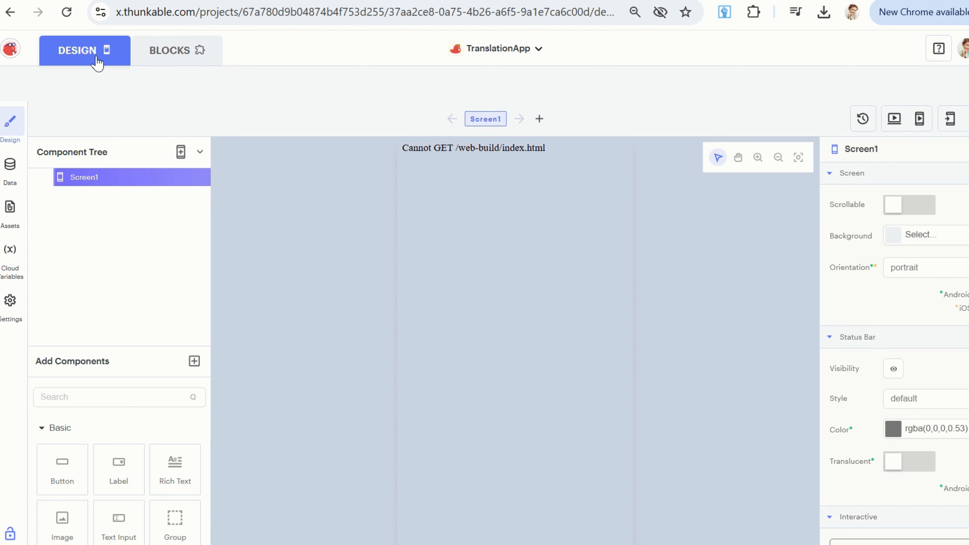
click(66, 12)
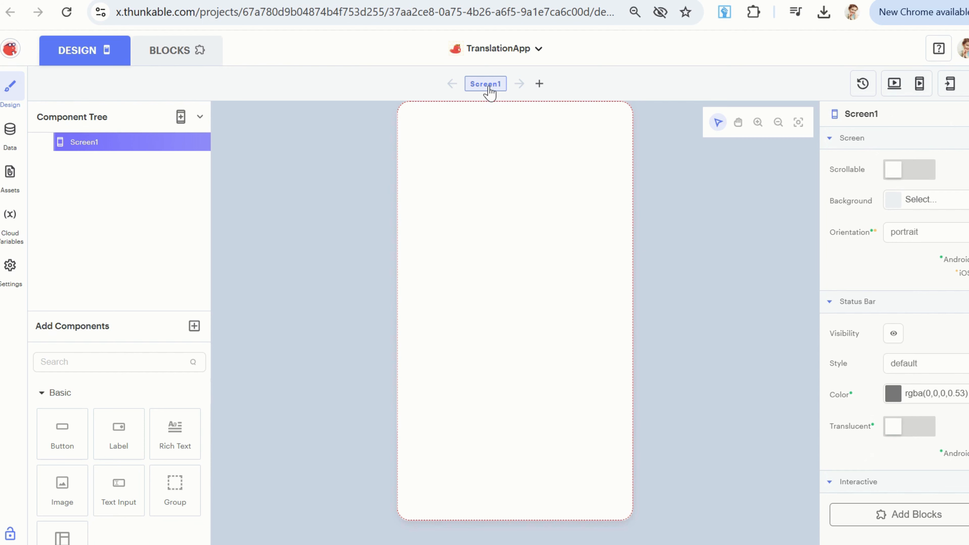
Rename the project's first screen as screenHome.
click(871, 117)
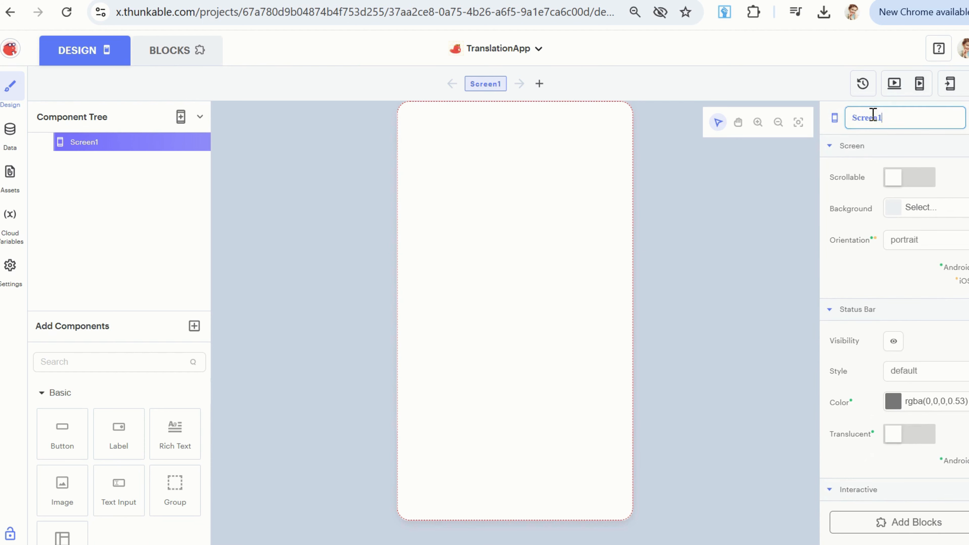
key(BackSpace)
key(BackSpace)
key(BackSpace)
key(BackSpace)
key(BackSpace)
key(BackSpace)
key(Return)
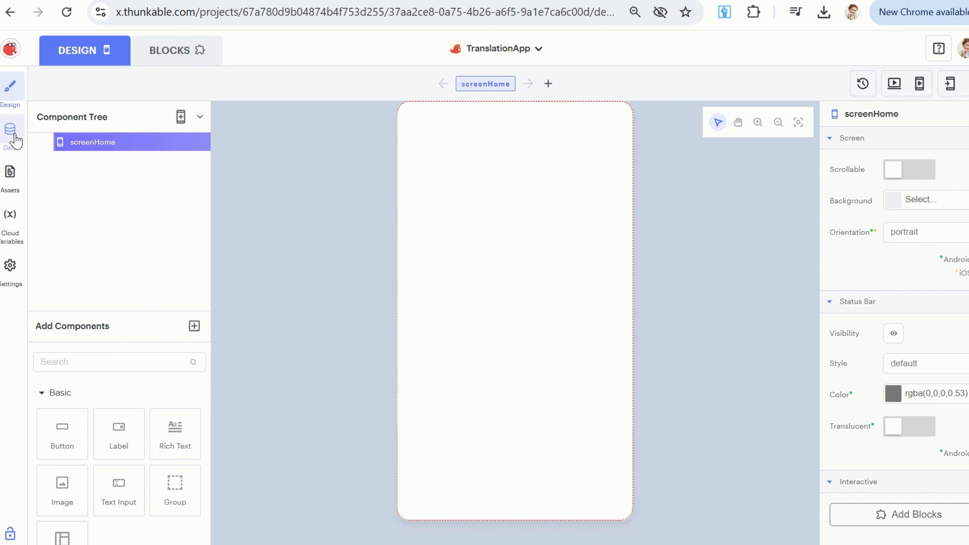
Upload Translate.png and background Image.jpg from the Downloads folder as media assets of the project.
click(14, 184)
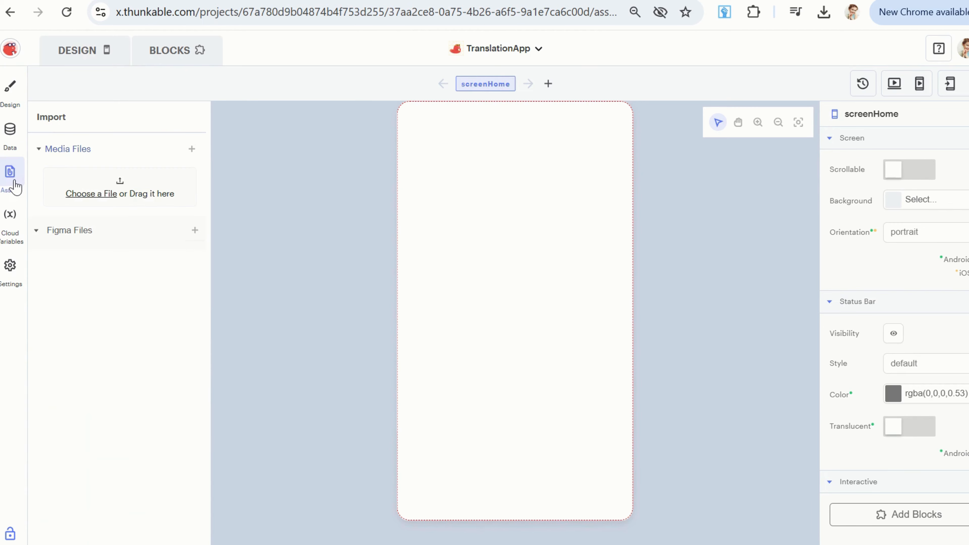
click(91, 194)
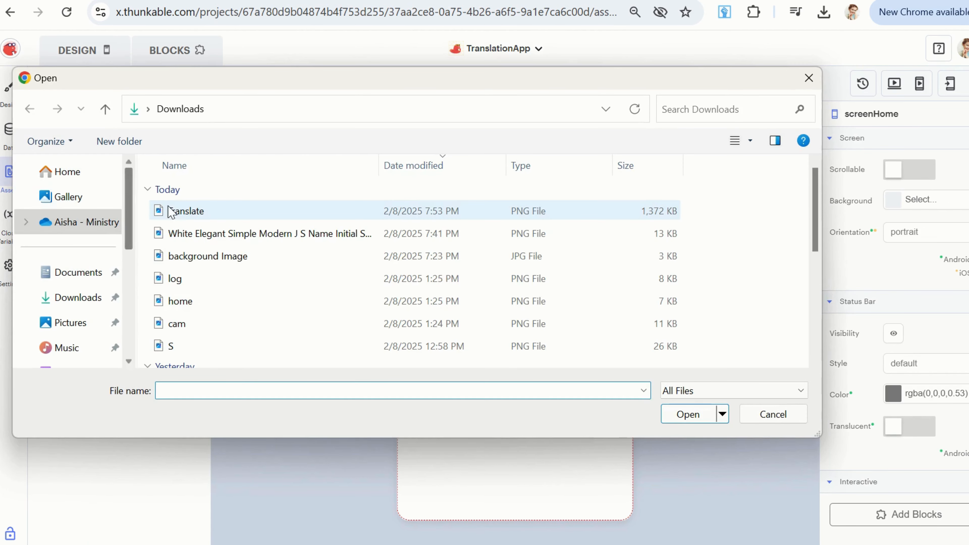
click(204, 213)
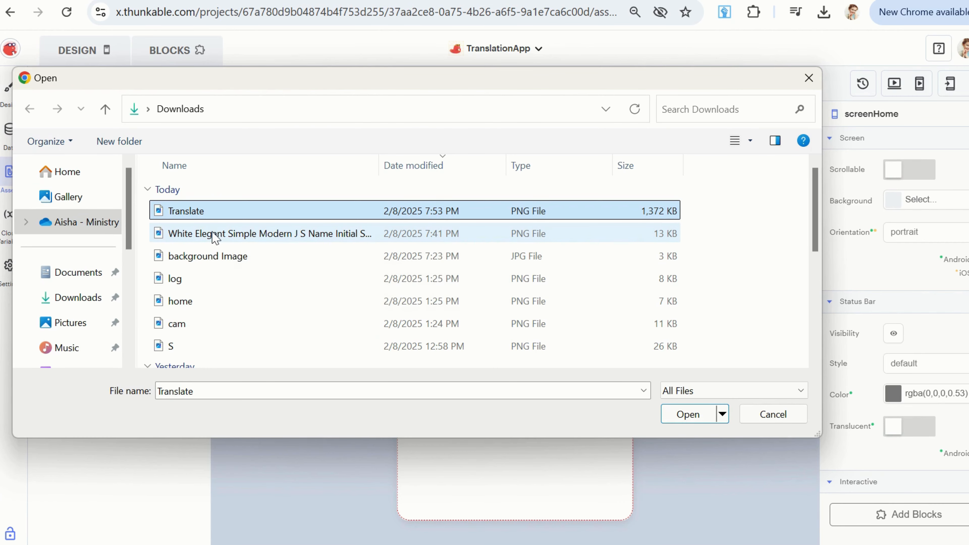
ctrl+click(213, 256)
click(705, 419)
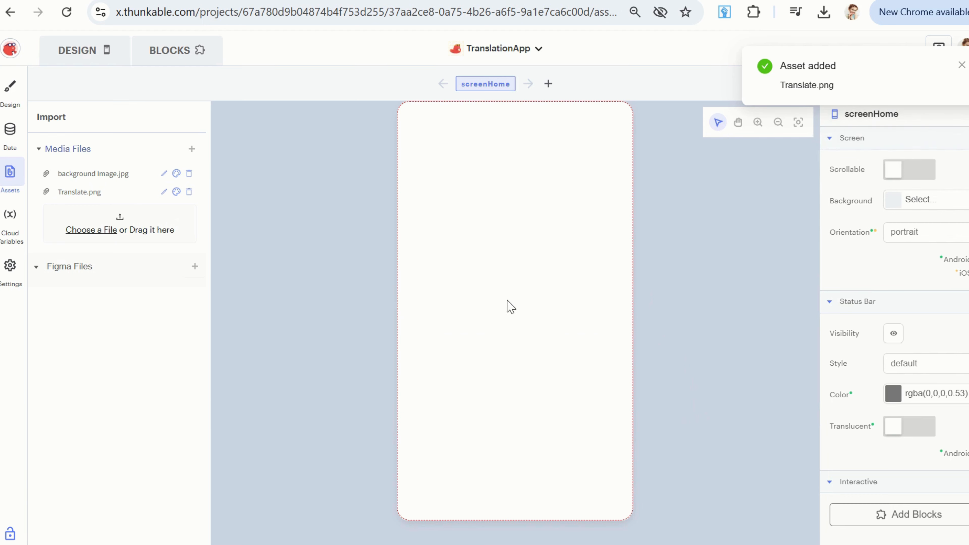
Try yellow and dark grey background fills on screenHome in the design view, and settle on medium grey.
click(10, 88)
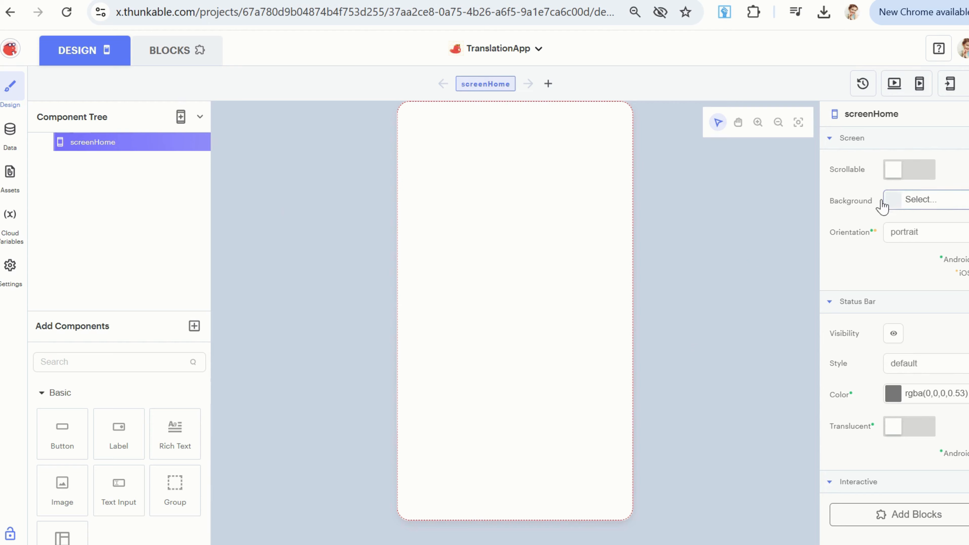
click(916, 208)
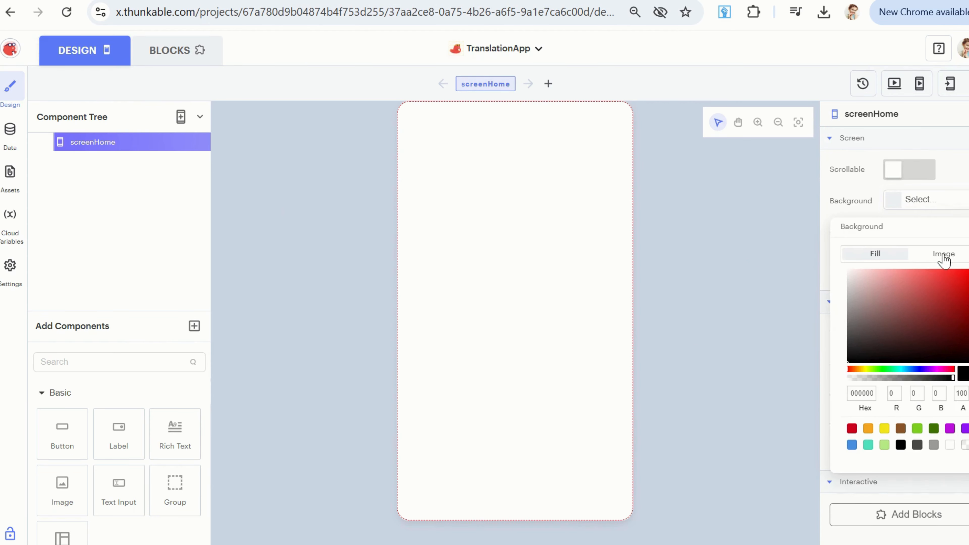
click(884, 428)
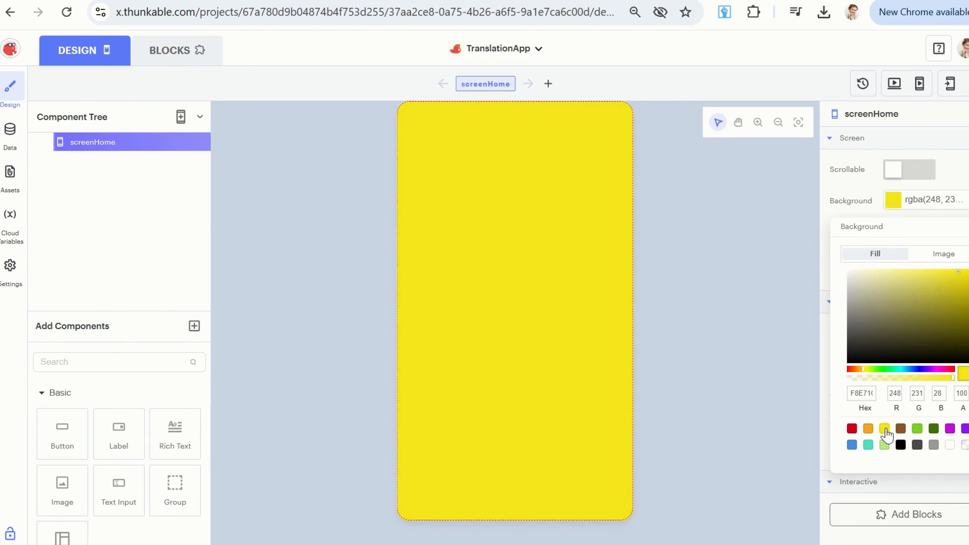
click(916, 446)
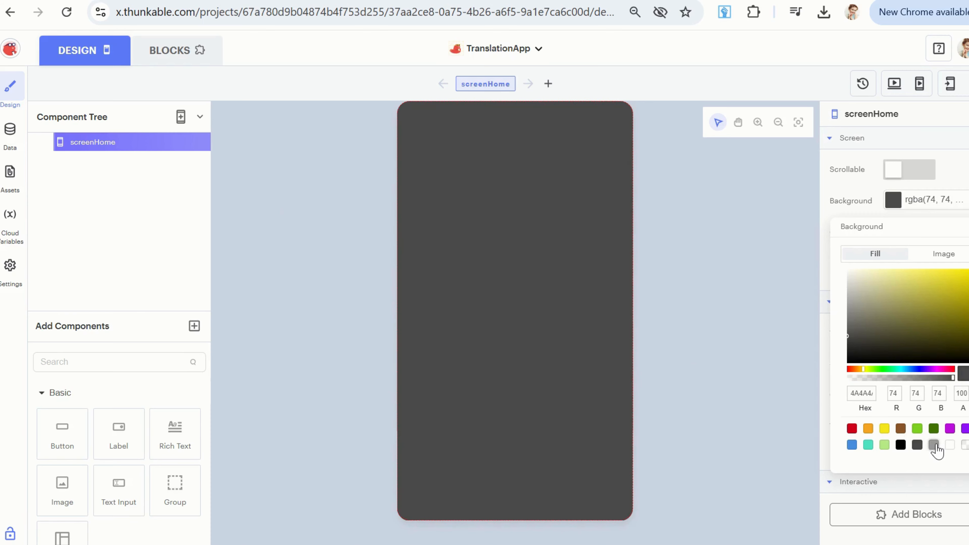
click(933, 446)
Try background Image.jpg as screenHome's background image, and replace it with Translate.png.
click(934, 255)
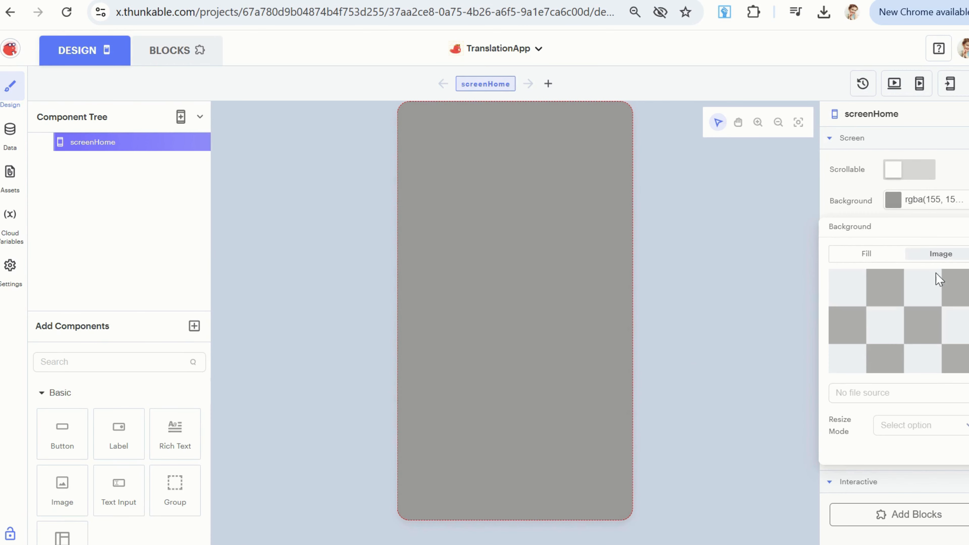
click(888, 393)
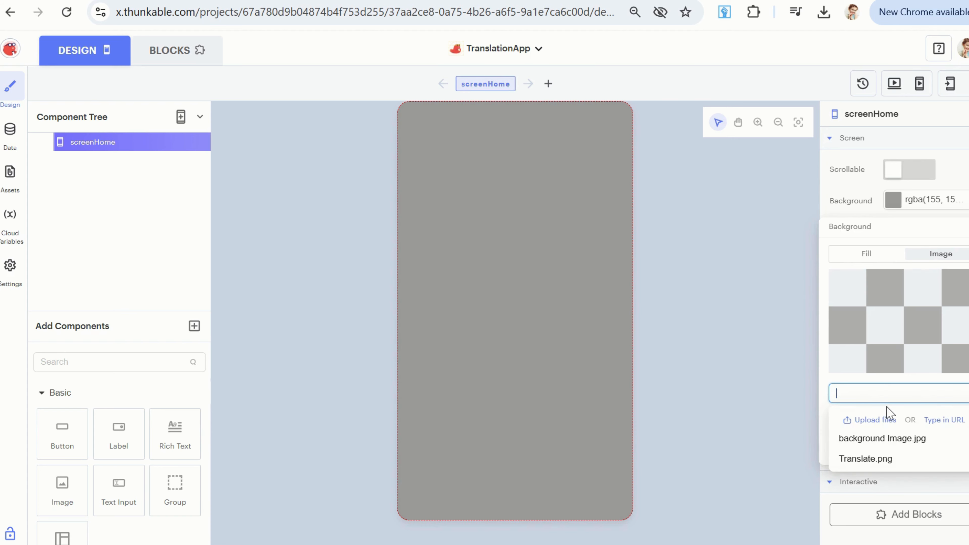
click(879, 443)
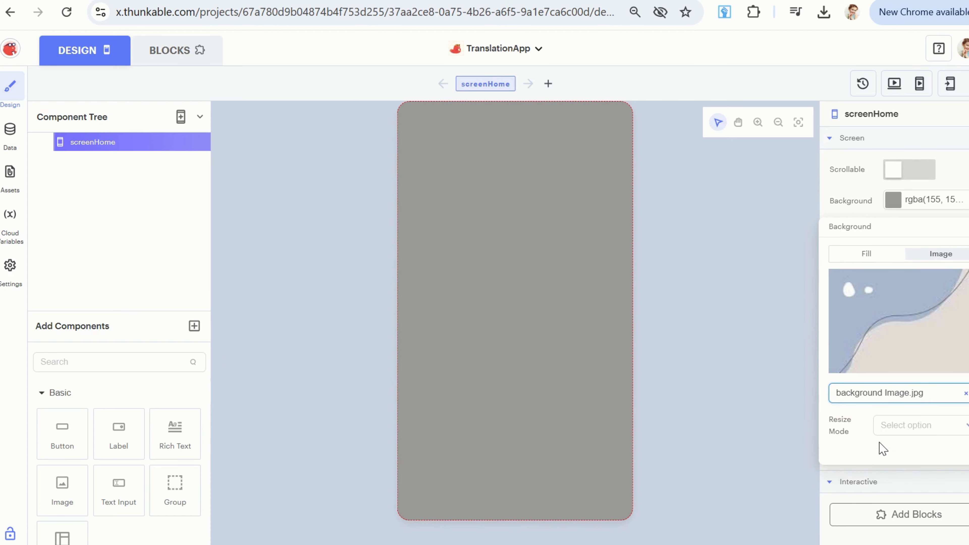
click(964, 394)
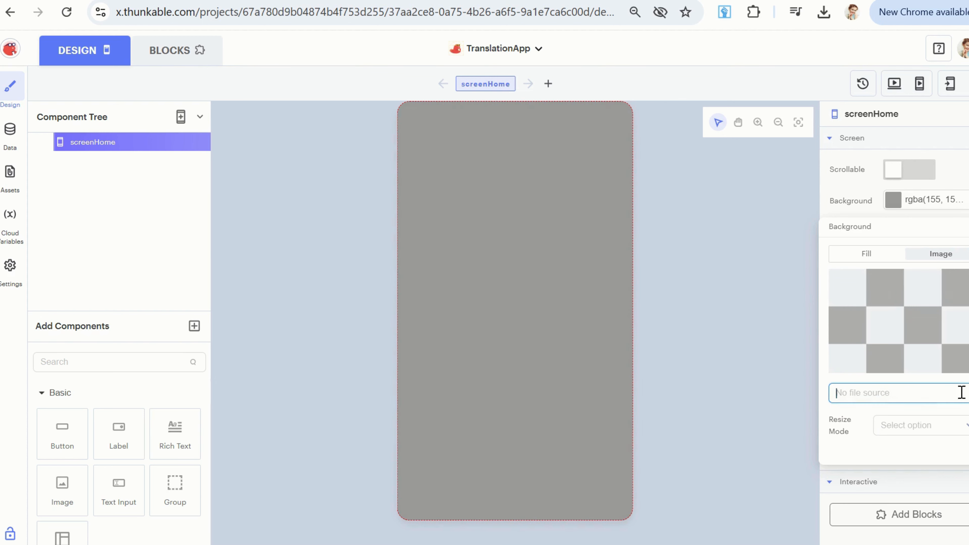
click(878, 459)
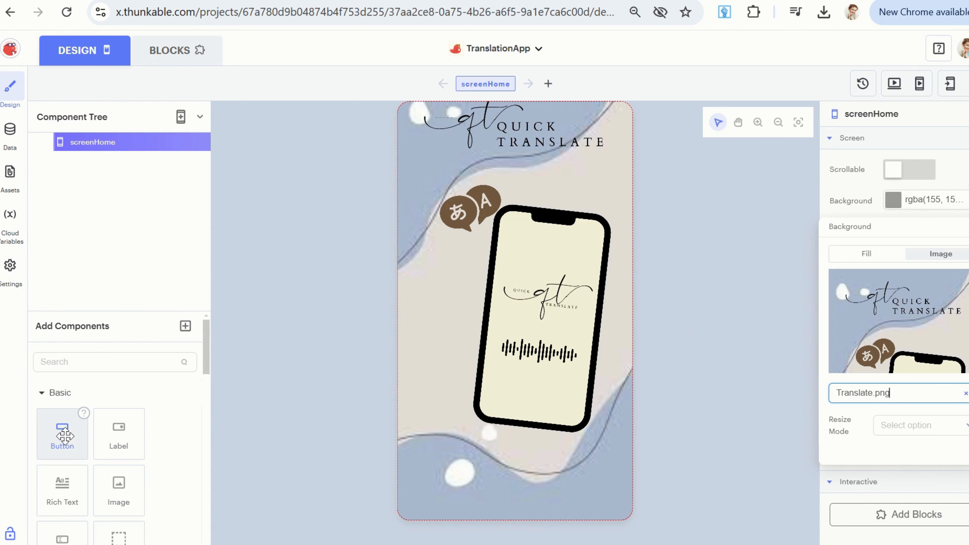
Add a button near the bottom of screenHome at about X 32, Y 558 and rename it StartButton.
drag(63, 435, 522, 474)
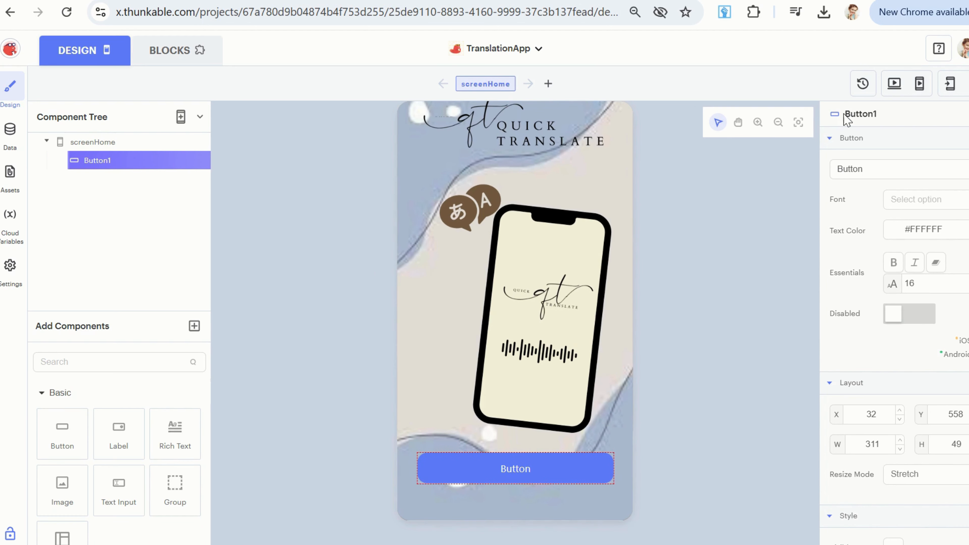
click(852, 115)
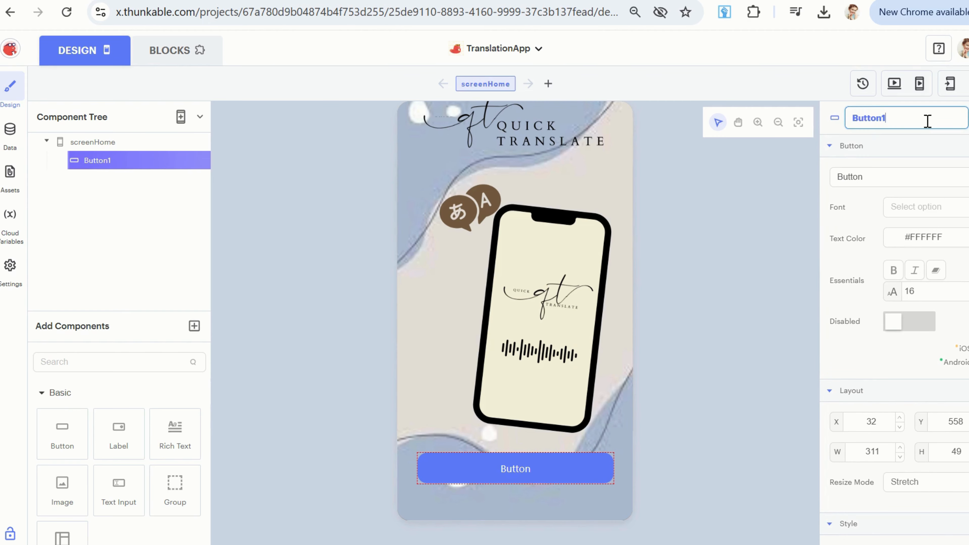
key(BackSpace)
key(BackSpace)
key(BackSpace)
key(BackSpace)
key(BackSpace)
key(BackSpace)
key(Return)
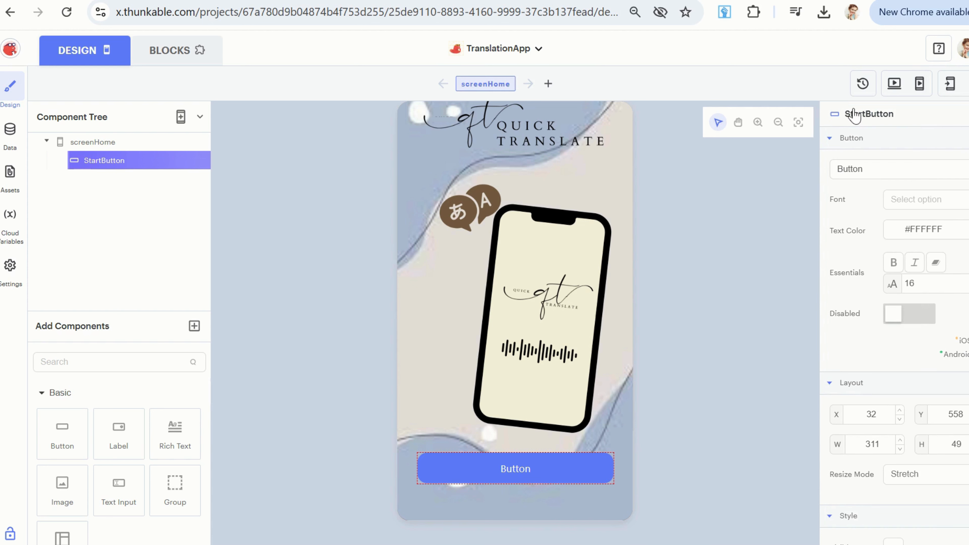
View the blocks workspace of screenHome and return to the design view.
click(515, 474)
click(183, 49)
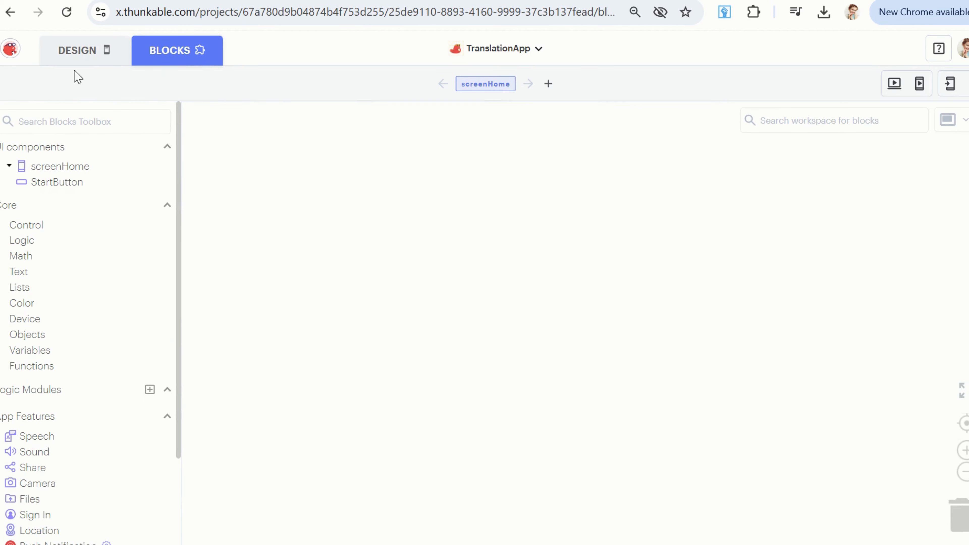
click(82, 50)
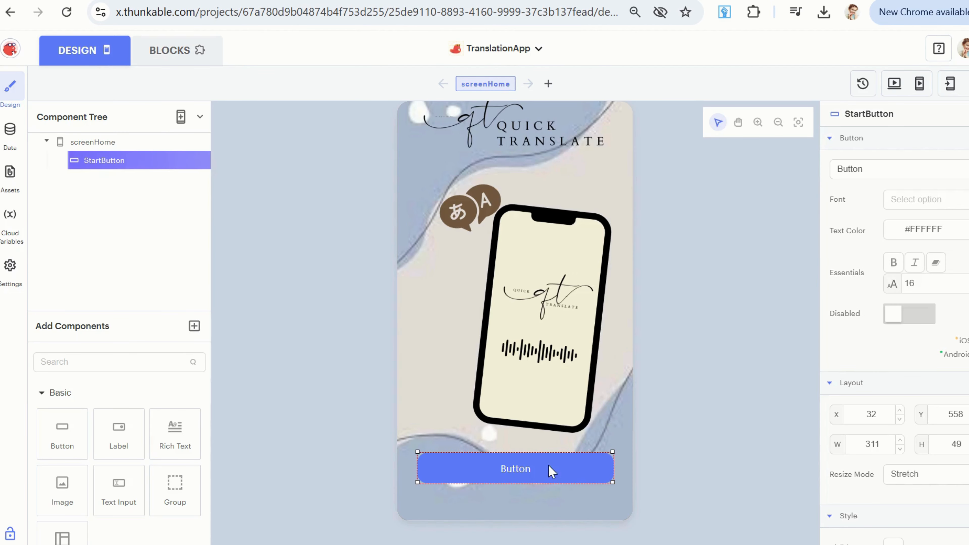
Change the StartButton's label text to "Get Started".
click(875, 169)
drag(876, 169, 824, 175)
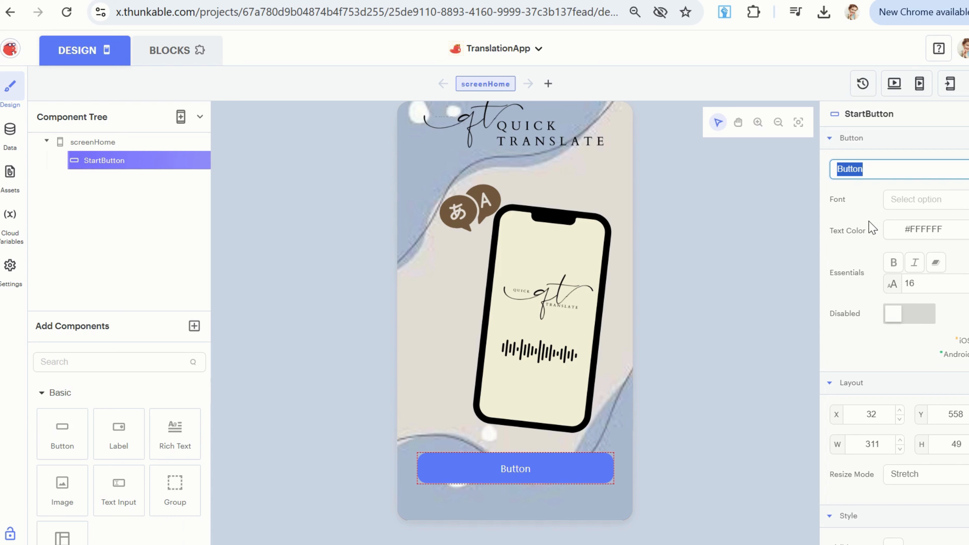
text(Get Started)
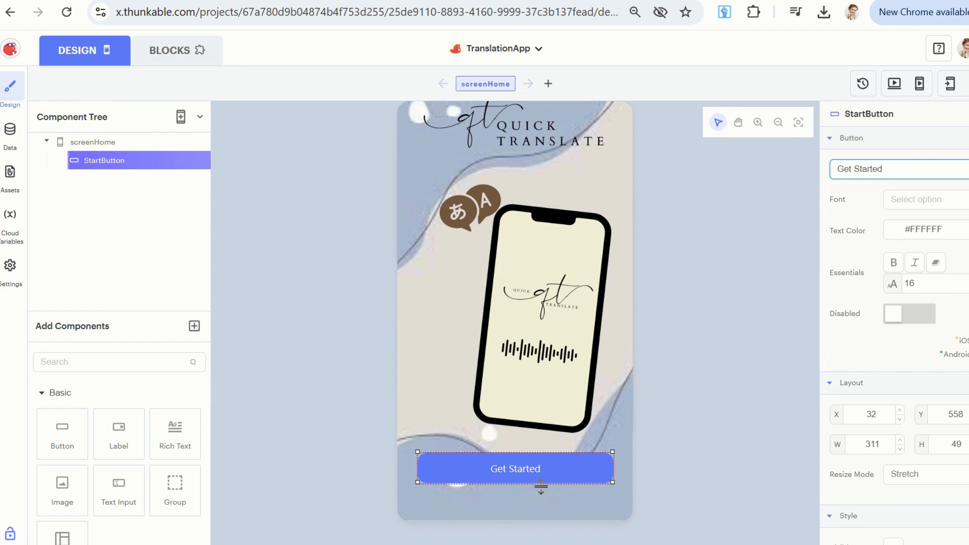
Try bold and italic styling on the StartButton's text.
click(895, 267)
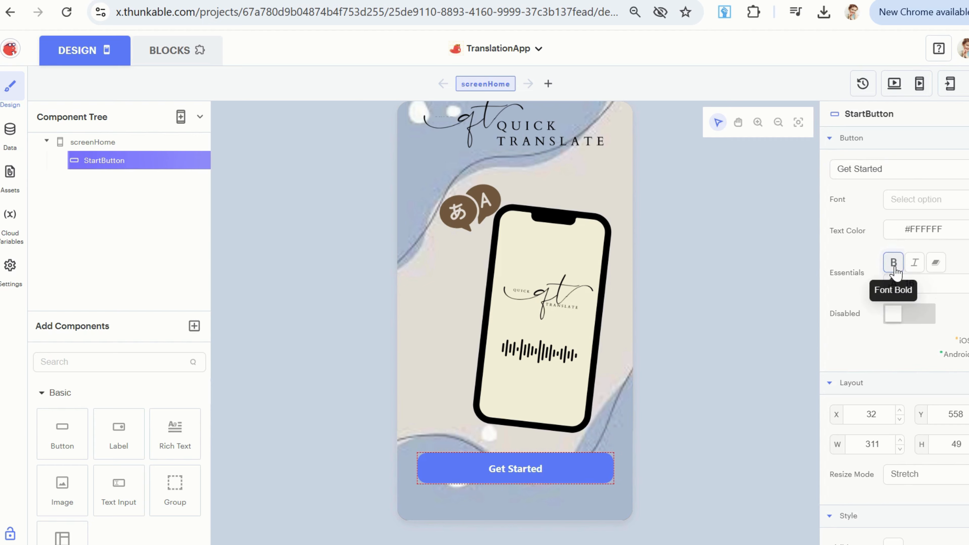
click(895, 267)
click(915, 268)
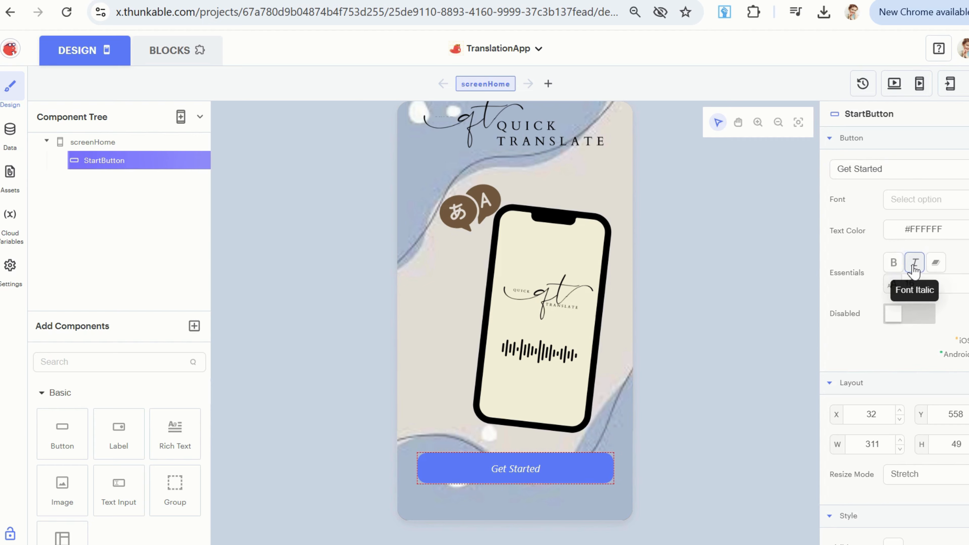
click(914, 265)
Set the font size of the StartButton's text to 17.
click(935, 285)
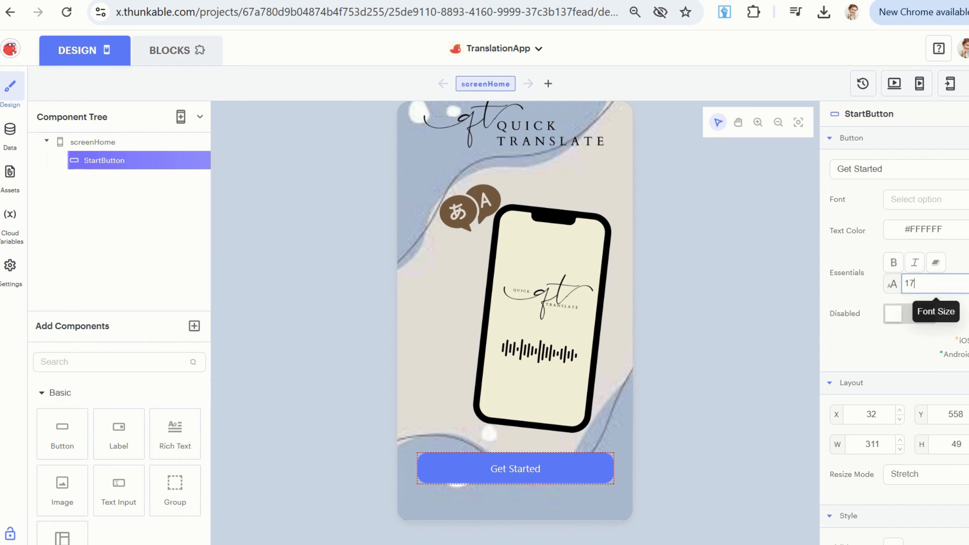
key(BackSpace)
text(8)
Change the StartButton's background fill to a dark muted blue, RGB 65, 92, 132.
scroll(893, 311, down, 4)
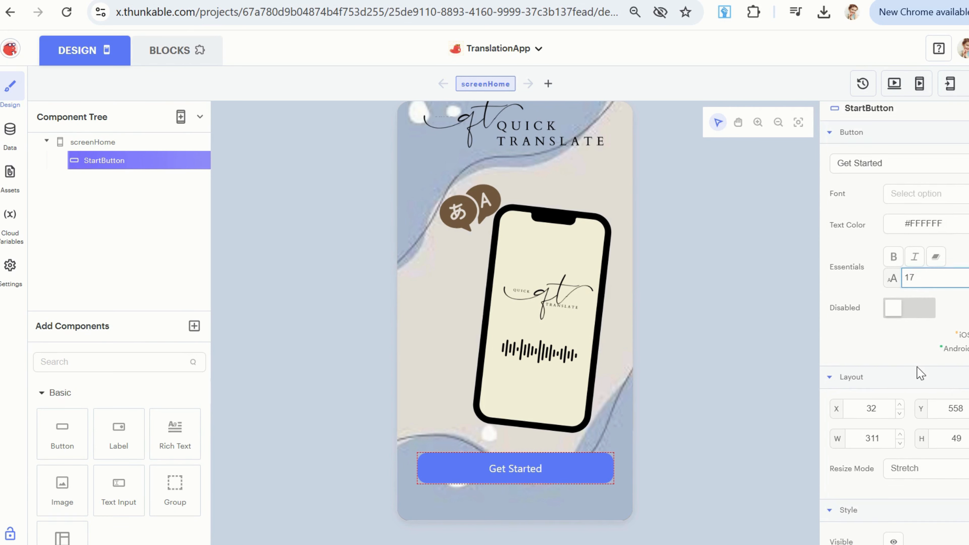
click(908, 424)
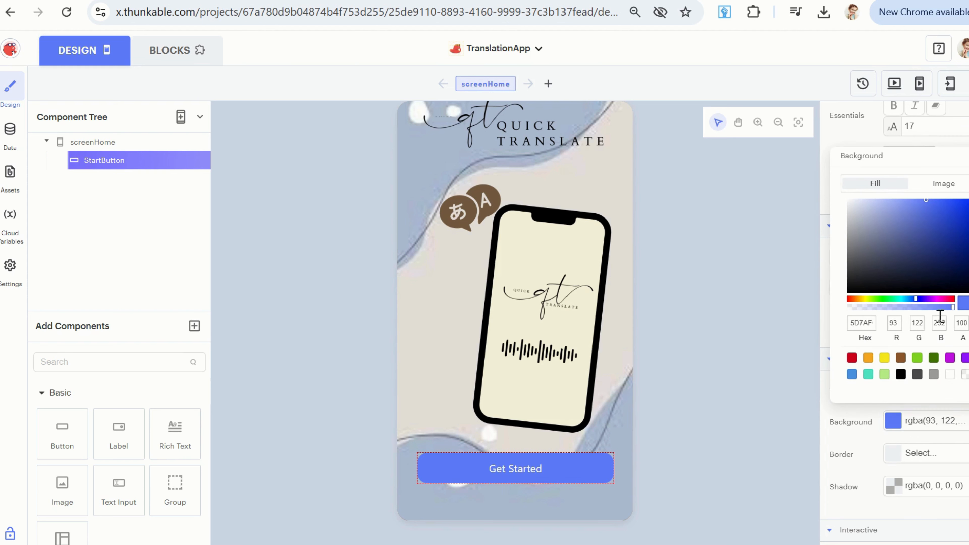
mouse_move(952, 308)
mouse_down()
mouse_move(940, 310)
mouse_move(954, 308)
mouse_up()
drag(918, 302, 912, 299)
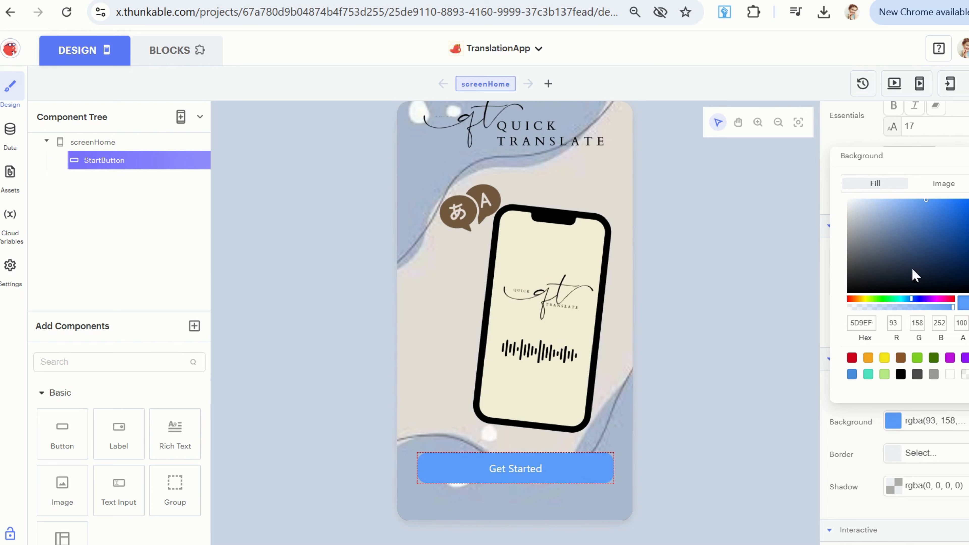
drag(926, 203, 910, 244)
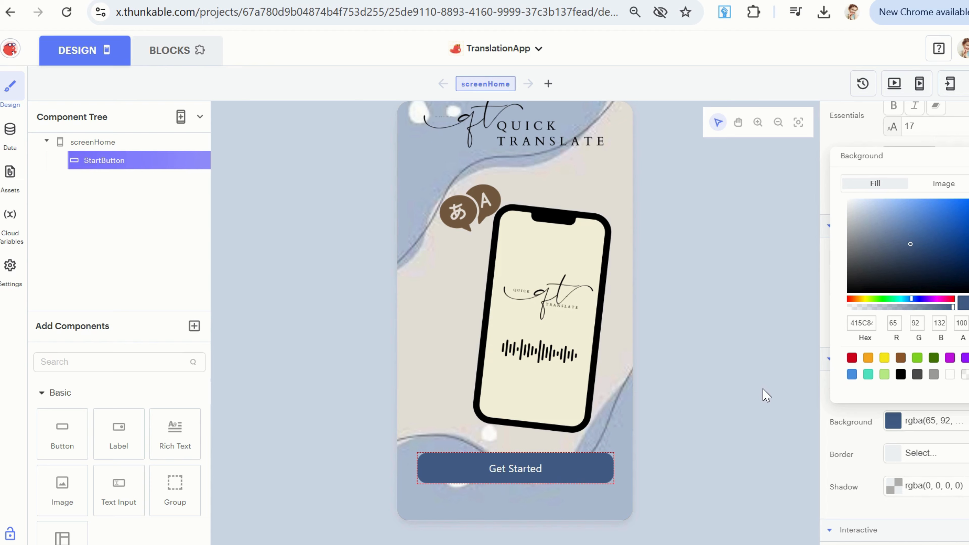
click(780, 397)
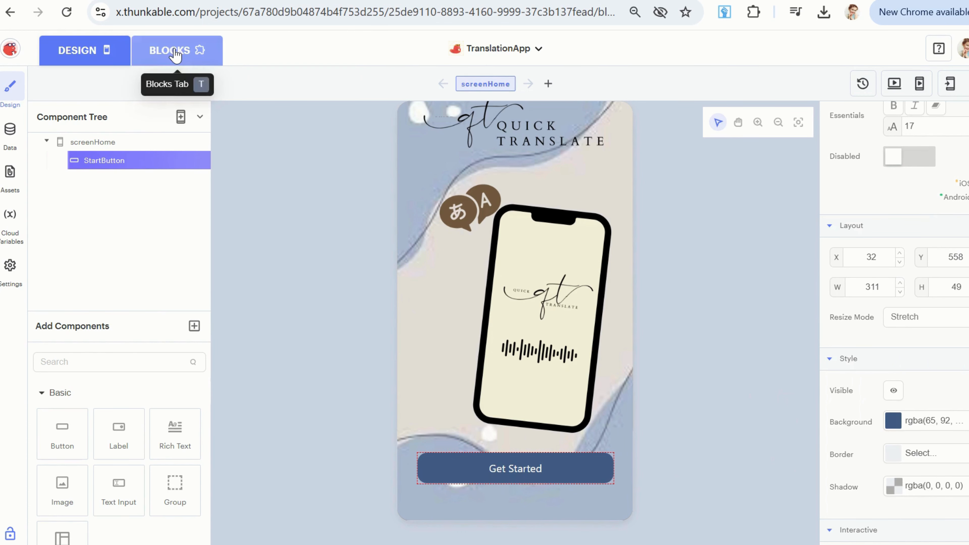
Add a "when StartButton Click" event block to screenHome's blocks workspace.
click(184, 50)
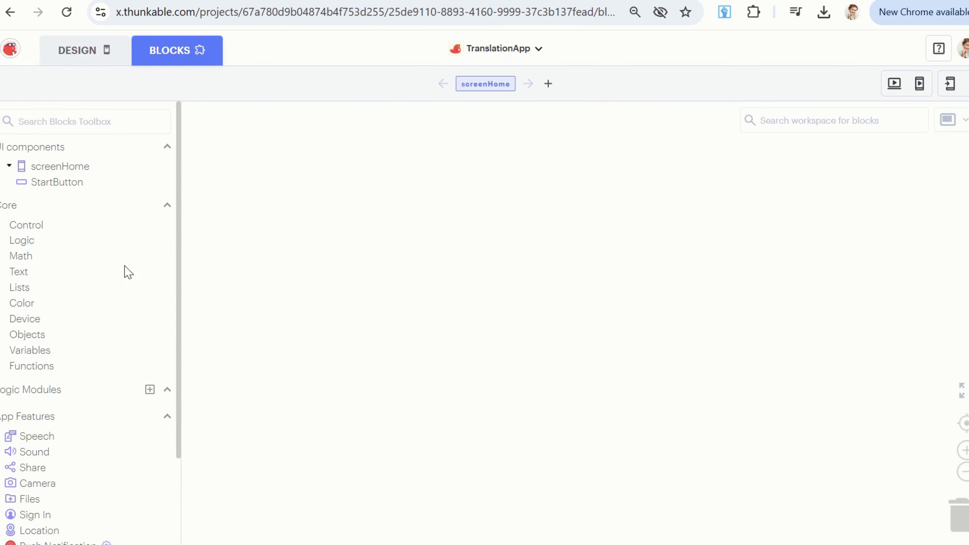
click(91, 50)
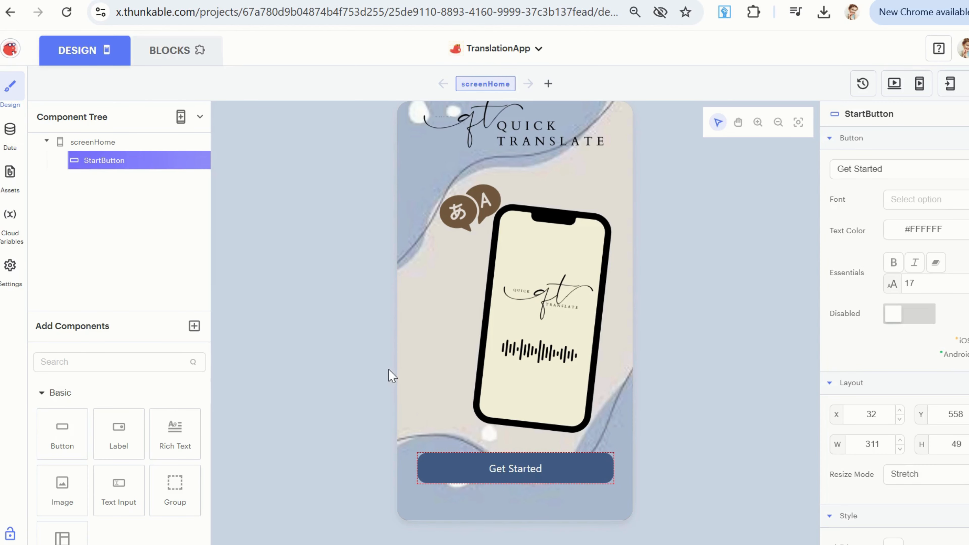
click(177, 55)
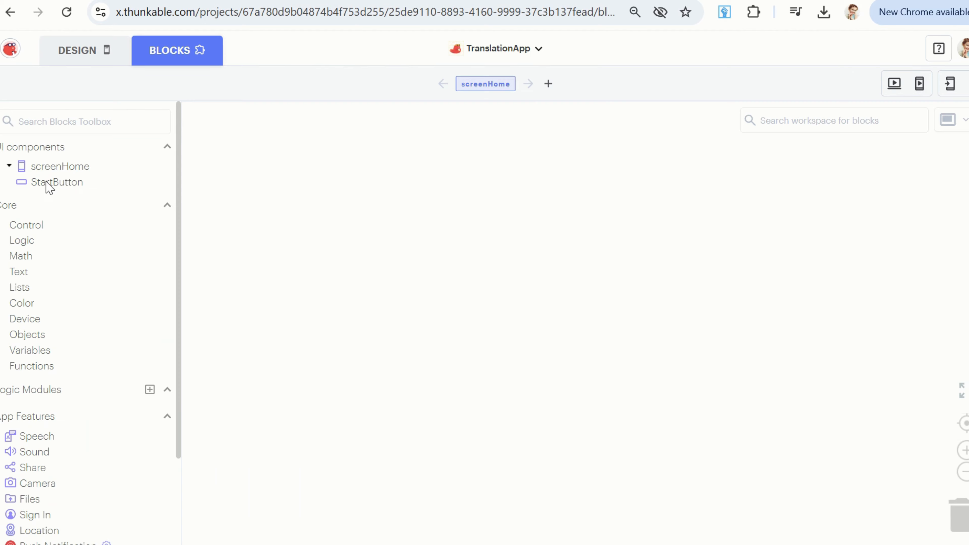
click(49, 183)
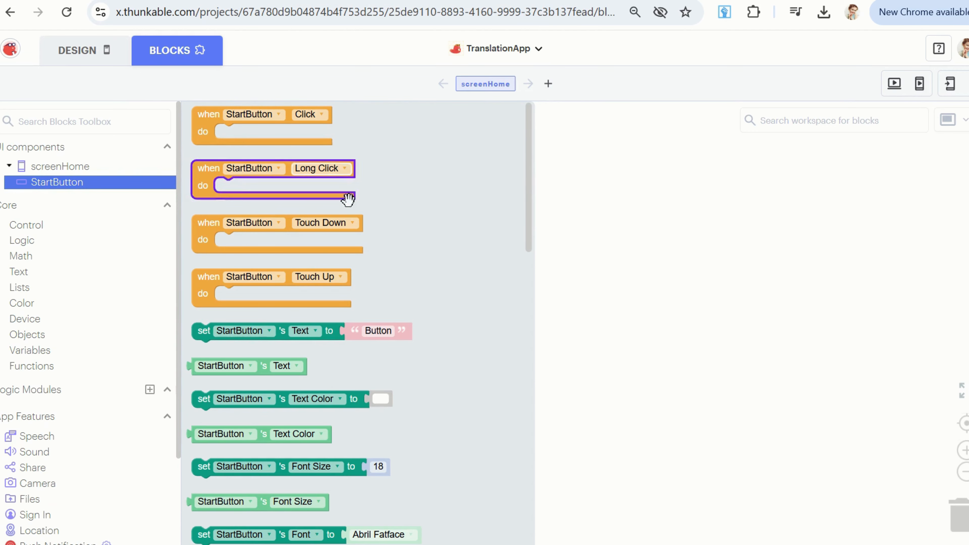
scroll(397, 446, down, 5)
scroll(399, 443, down, 4)
scroll(401, 439, up, 9)
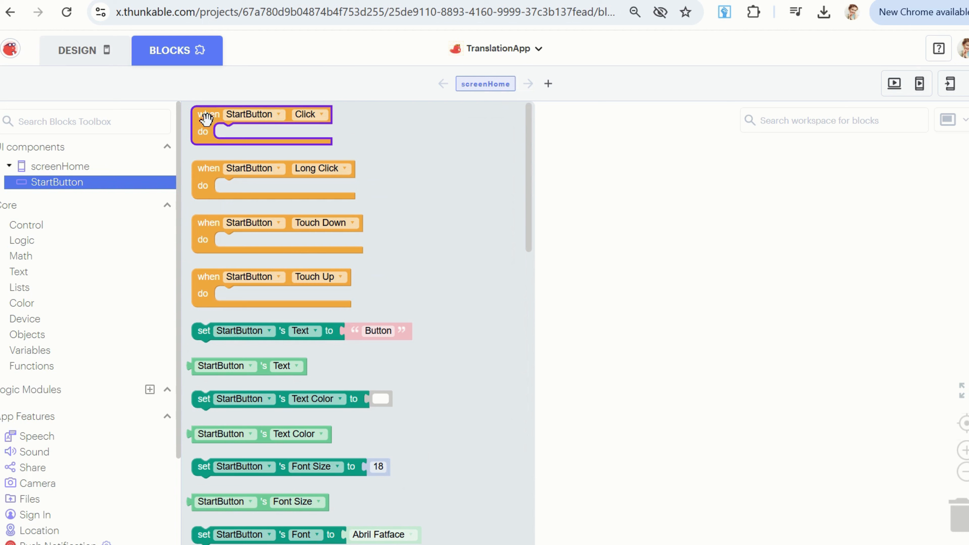
drag(205, 123, 252, 144)
Add a new screen to the app in the design view and rename it TranslateScreen.
click(93, 61)
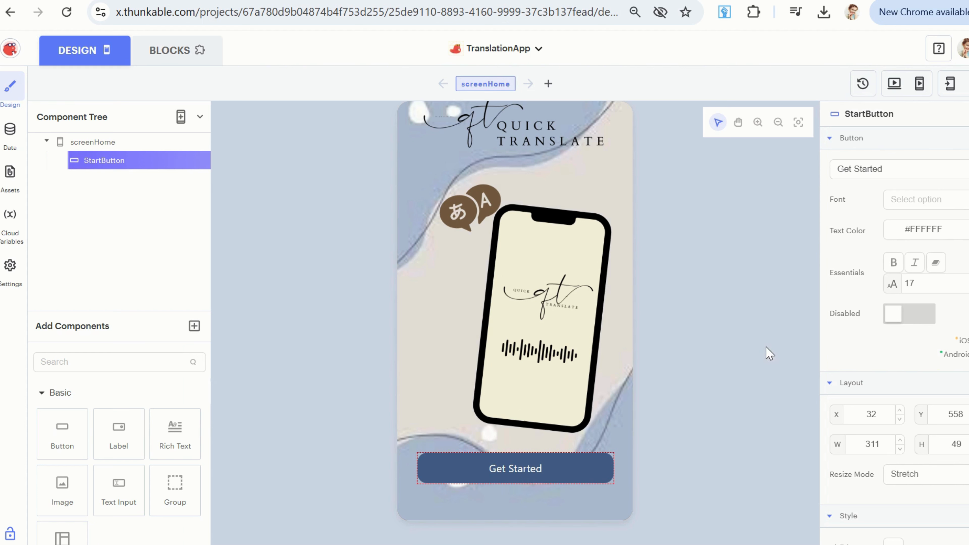
click(548, 84)
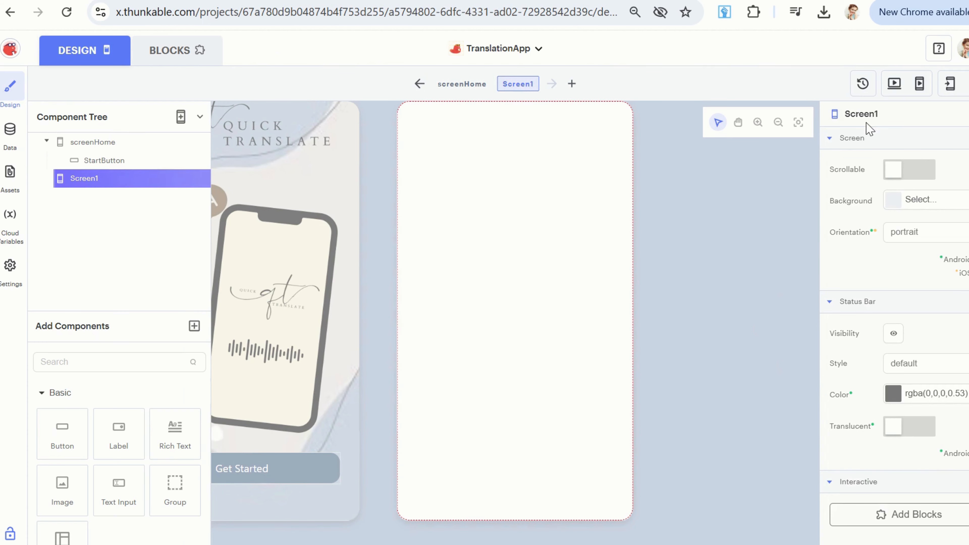
click(871, 114)
double_click(894, 118)
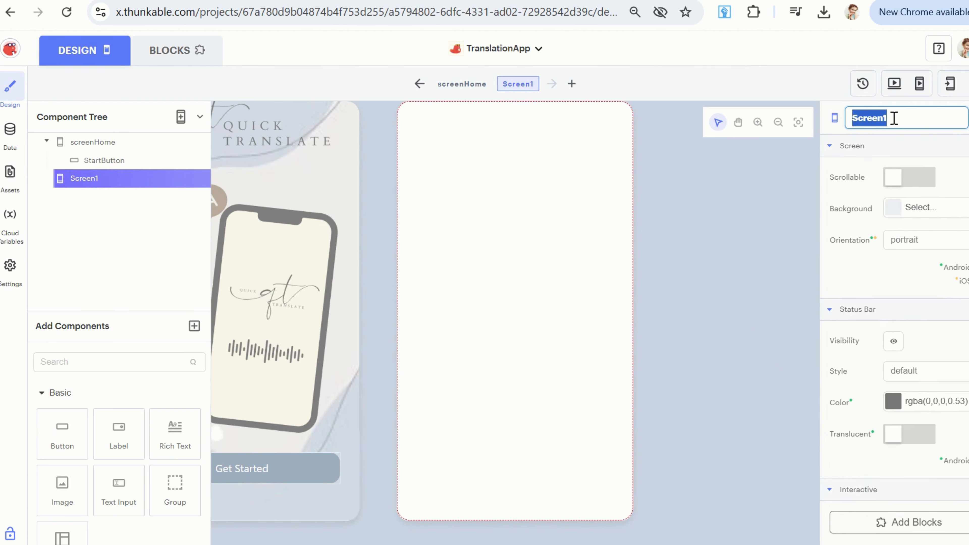
text(Translate)
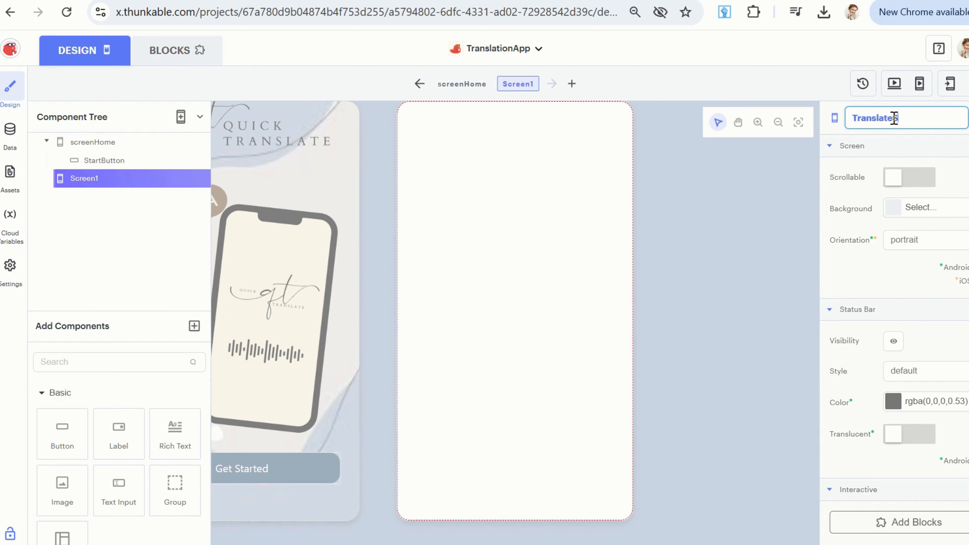
key(Return)
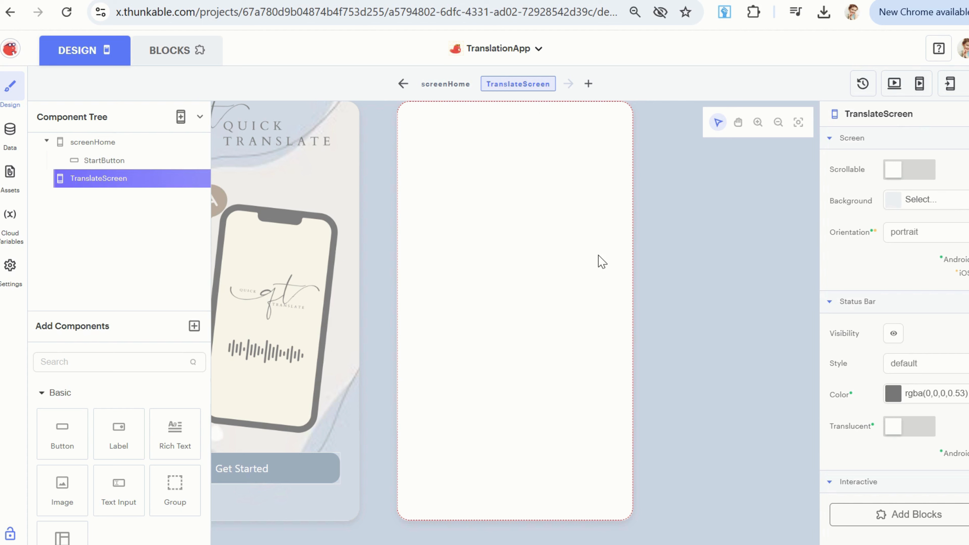
Set background Image.jpg as the background image of TranslateScreen.
click(896, 200)
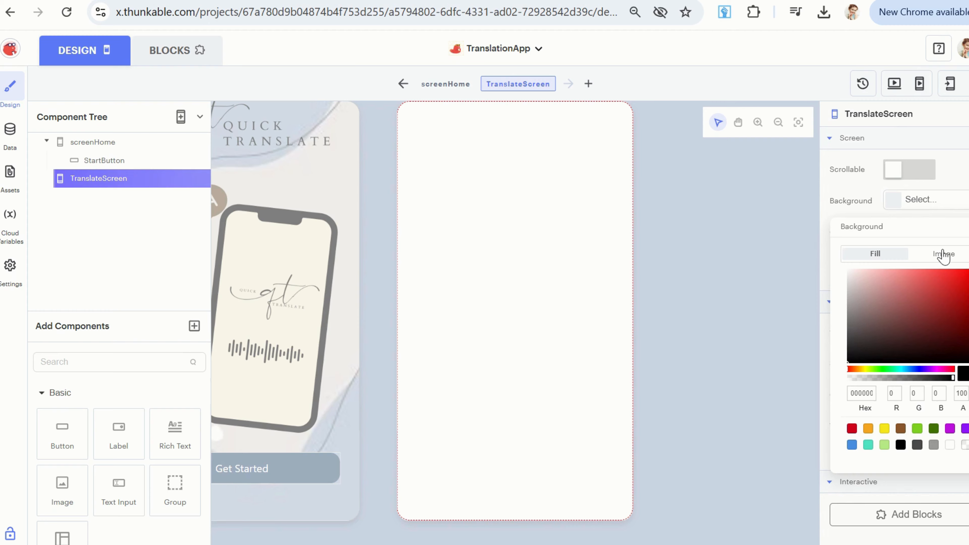
click(947, 260)
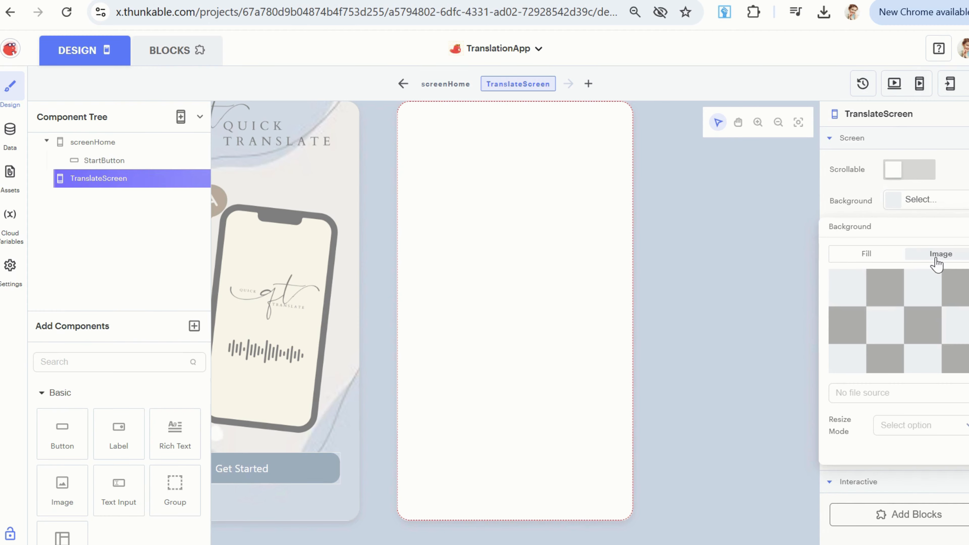
click(931, 396)
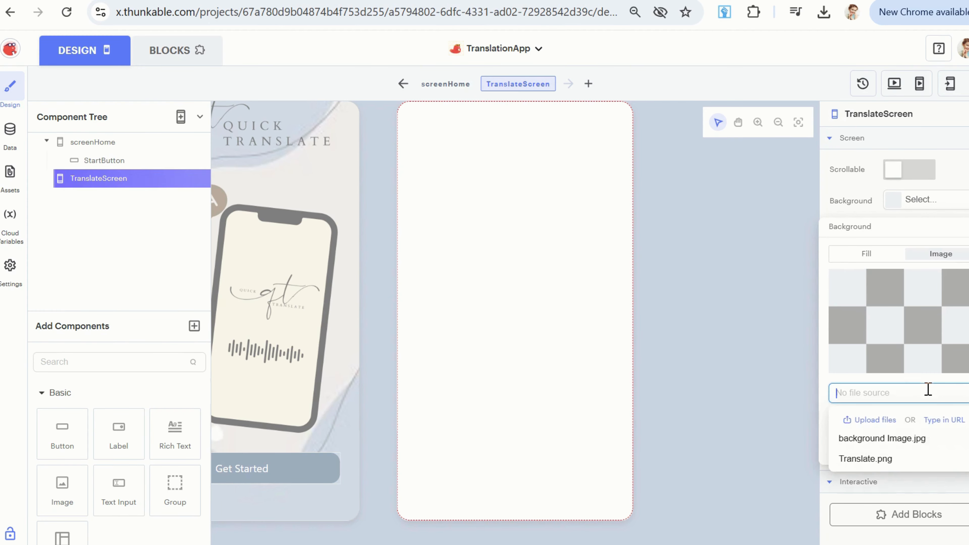
click(866, 439)
click(726, 286)
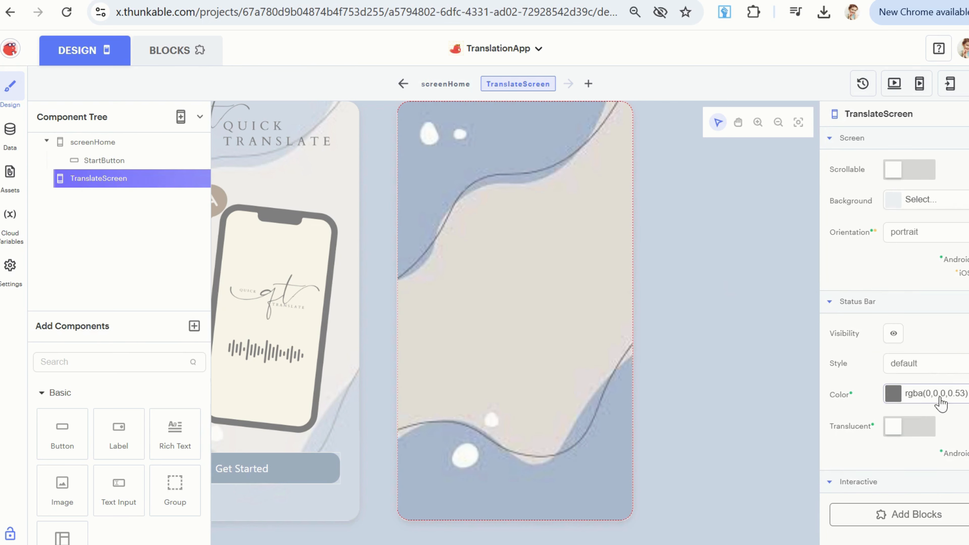
scroll(941, 364, down, 1)
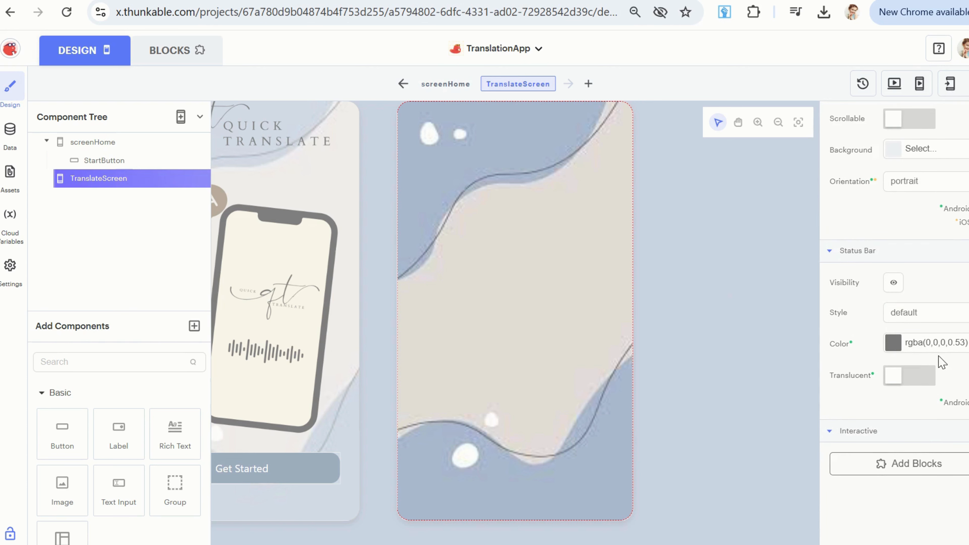
click(924, 316)
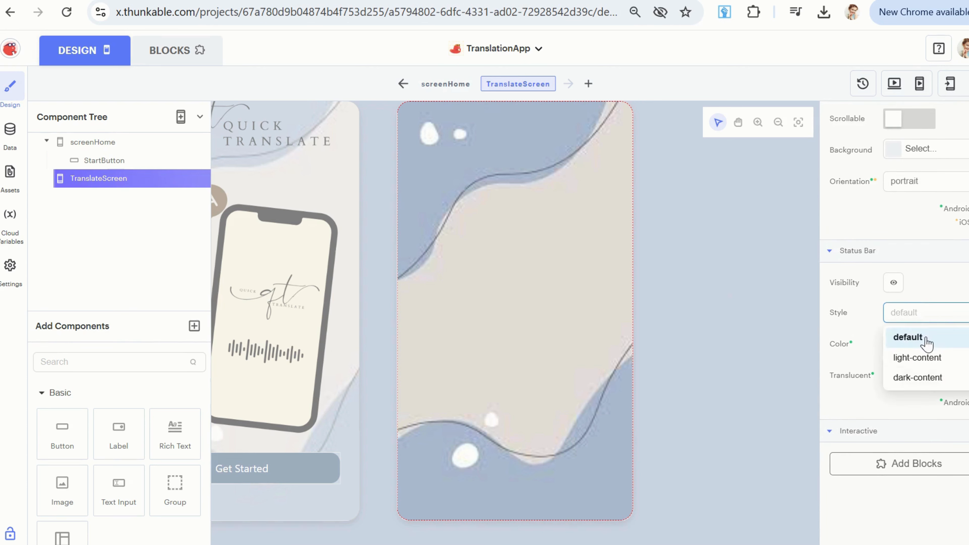
click(922, 315)
scroll(929, 274, up, 1)
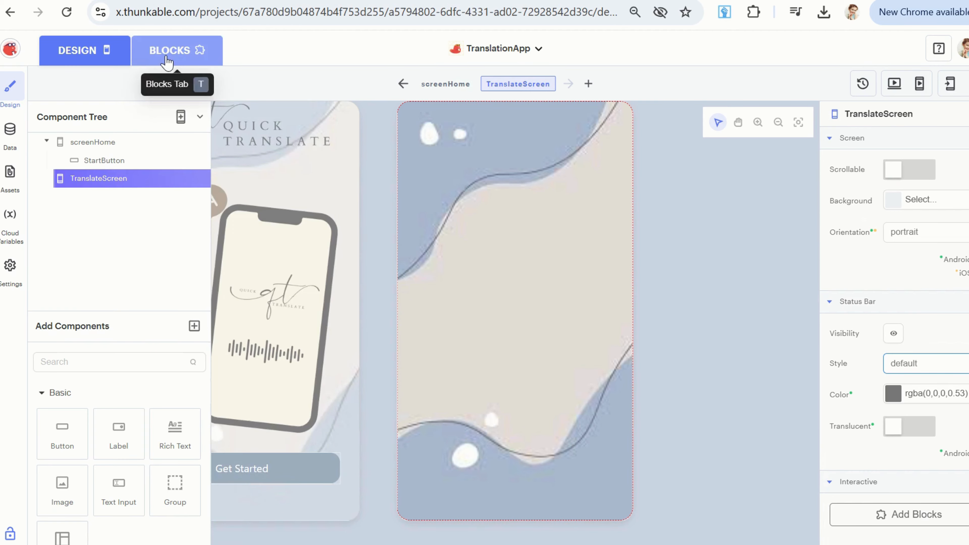
Place a "navigate to" control block inside the StartButton Click event in screenHome's blocks.
click(353, 191)
click(140, 55)
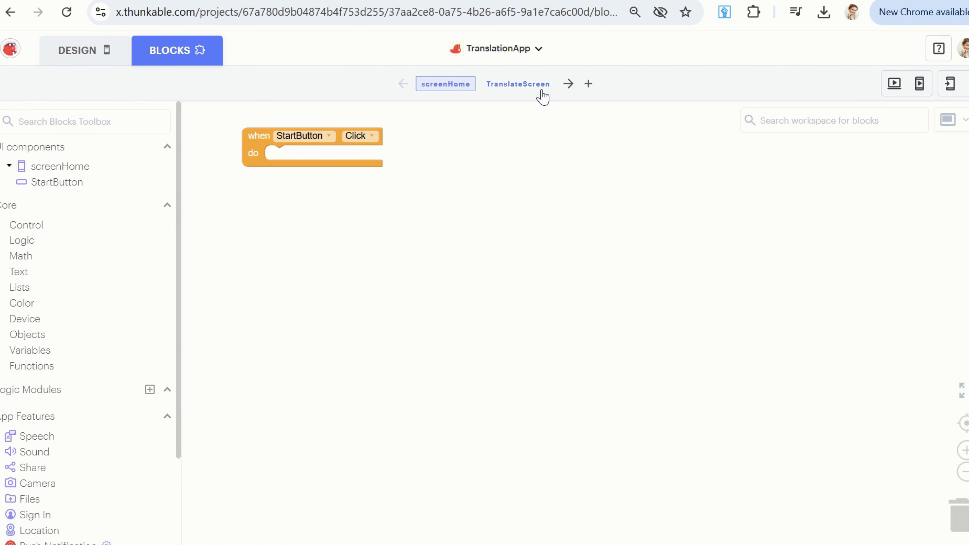
click(37, 227)
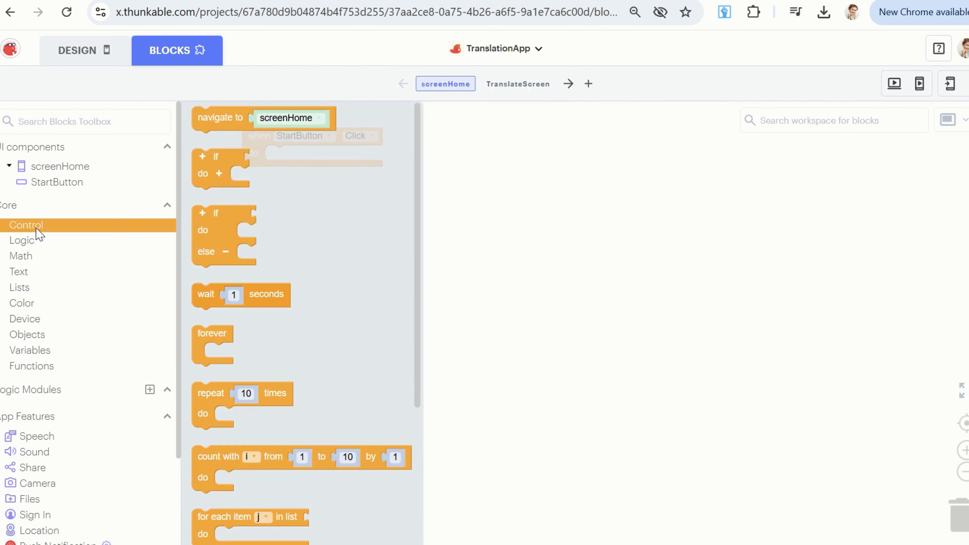
scroll(255, 267, down, 4)
scroll(340, 351, up, 4)
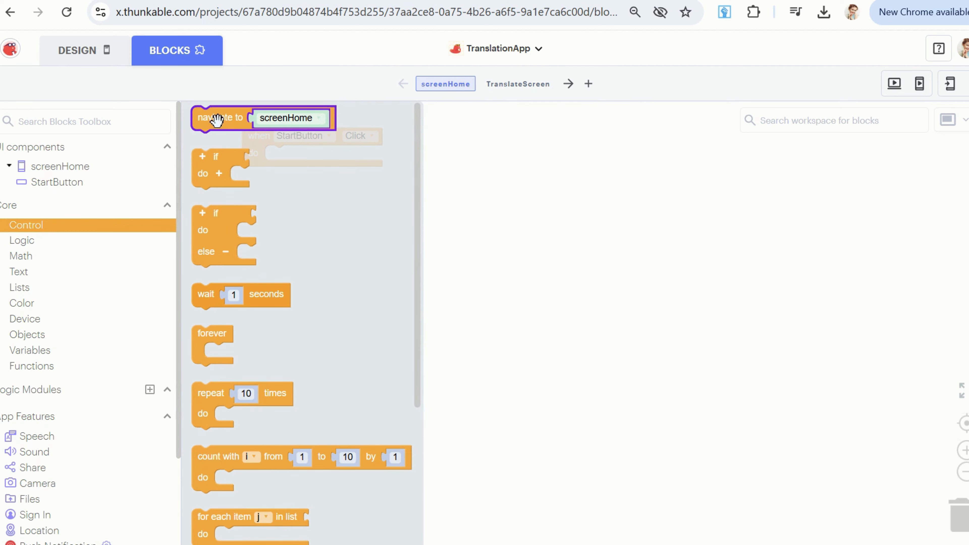
drag(214, 120, 283, 160)
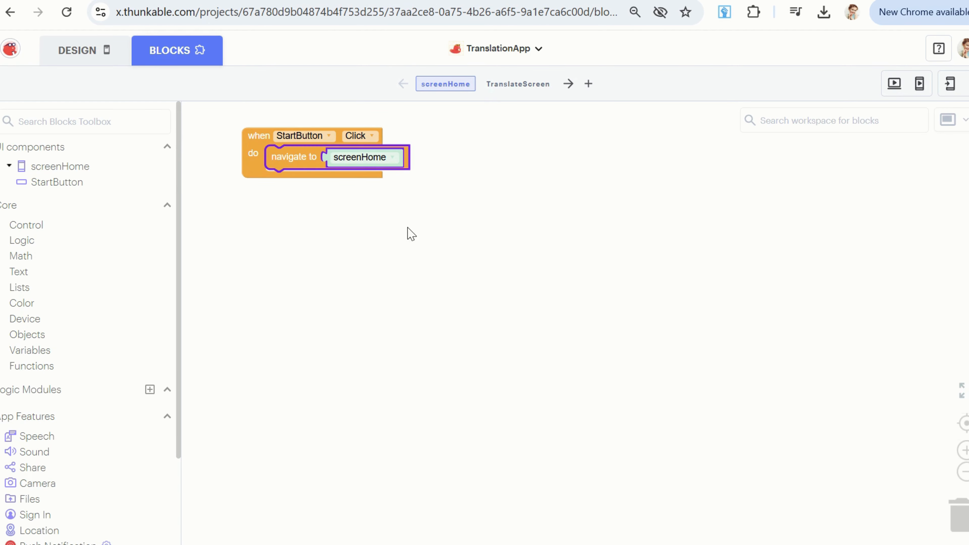
Set the destination of the navigate block in the StartButton Click event to TranslateScreen.
click(966, 450)
click(966, 450)
click(967, 450)
double_click(966, 450)
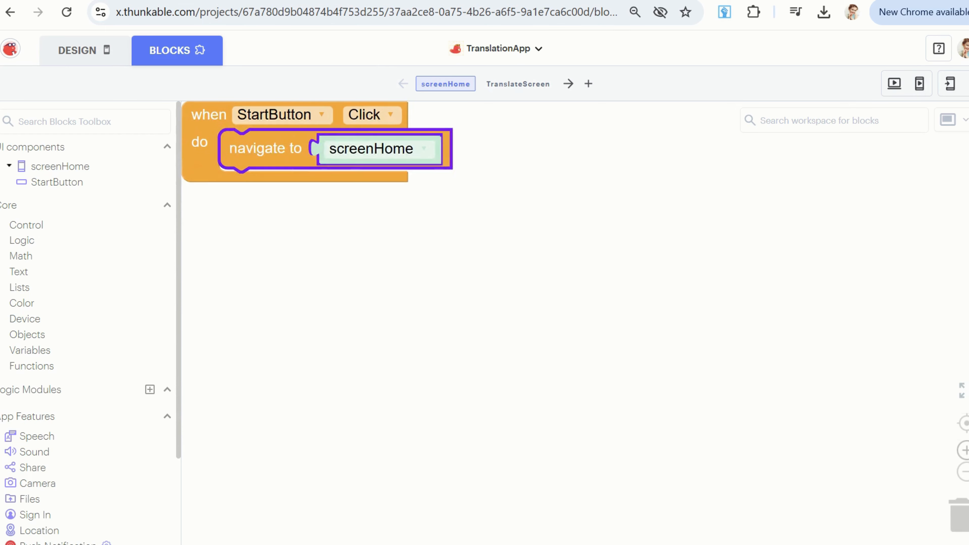
click(966, 451)
click(966, 450)
click(966, 450)
click(966, 451)
drag(424, 280, 495, 340)
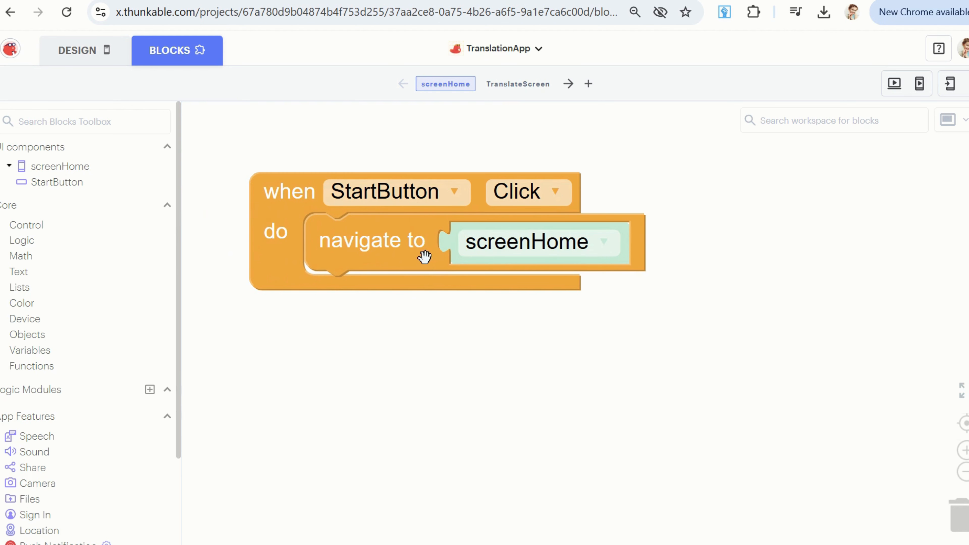
click(610, 249)
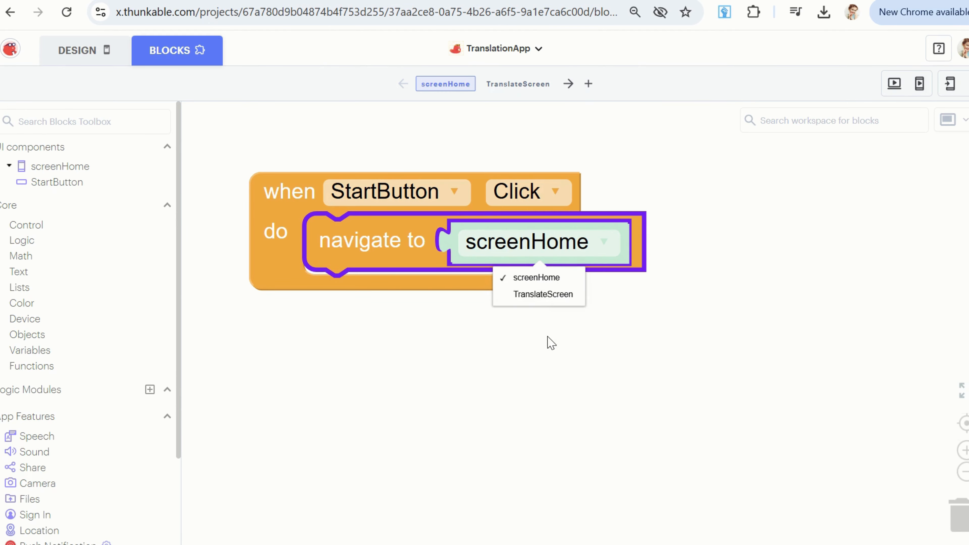
click(541, 300)
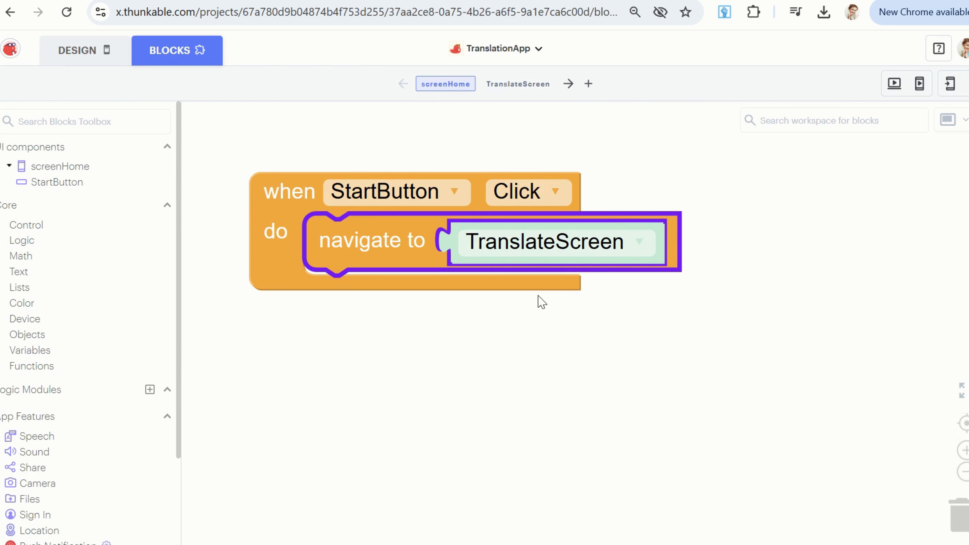
Preview the app from the design view and test the Get Started button on the home screen.
click(594, 388)
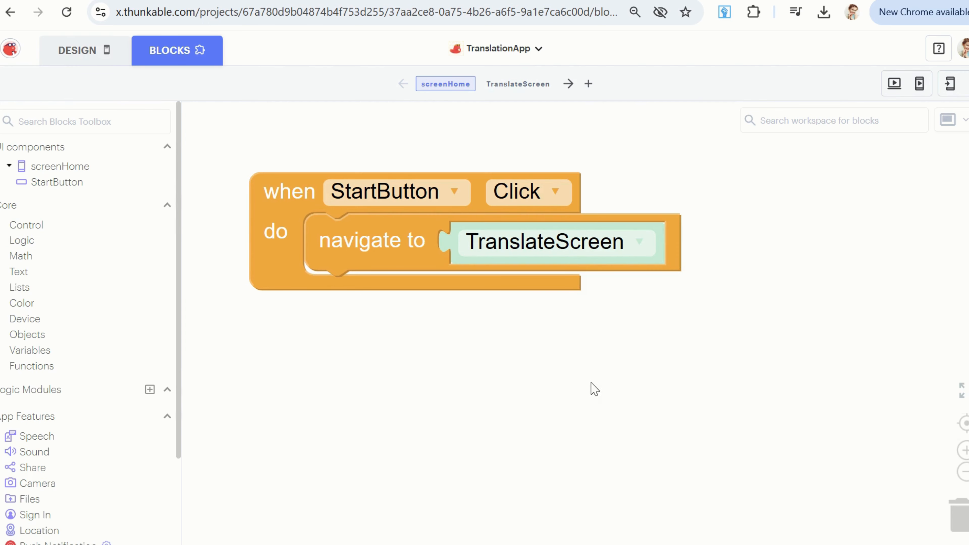
click(80, 54)
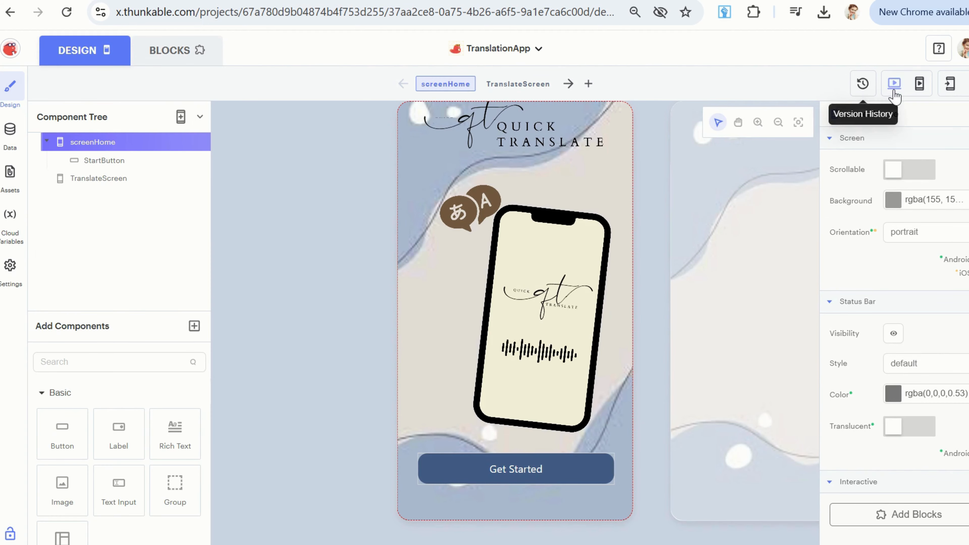
click(895, 91)
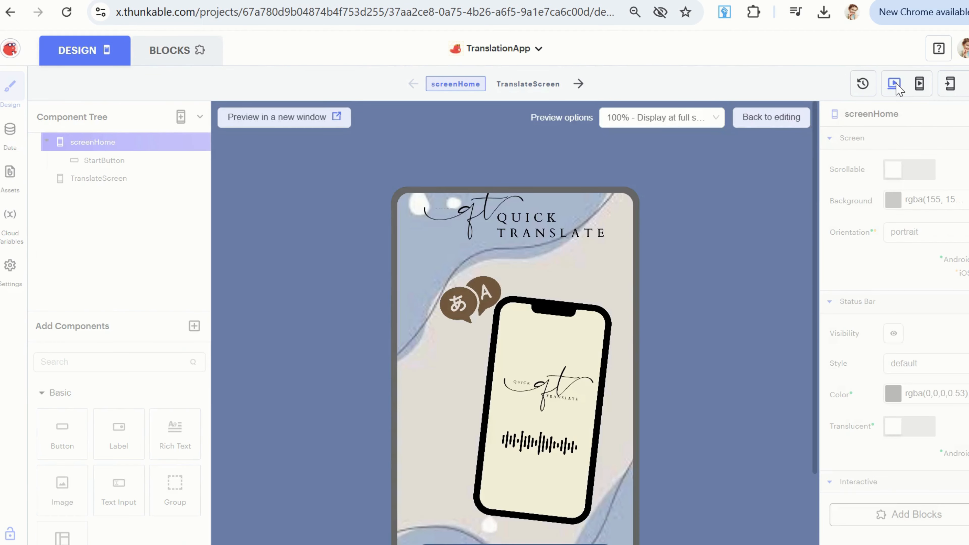
scroll(753, 217, down, 2)
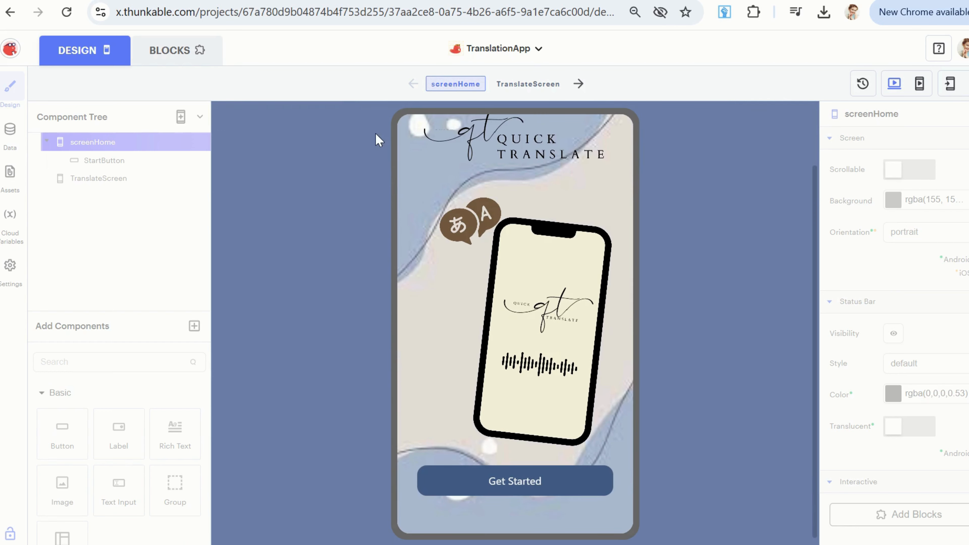
click(522, 486)
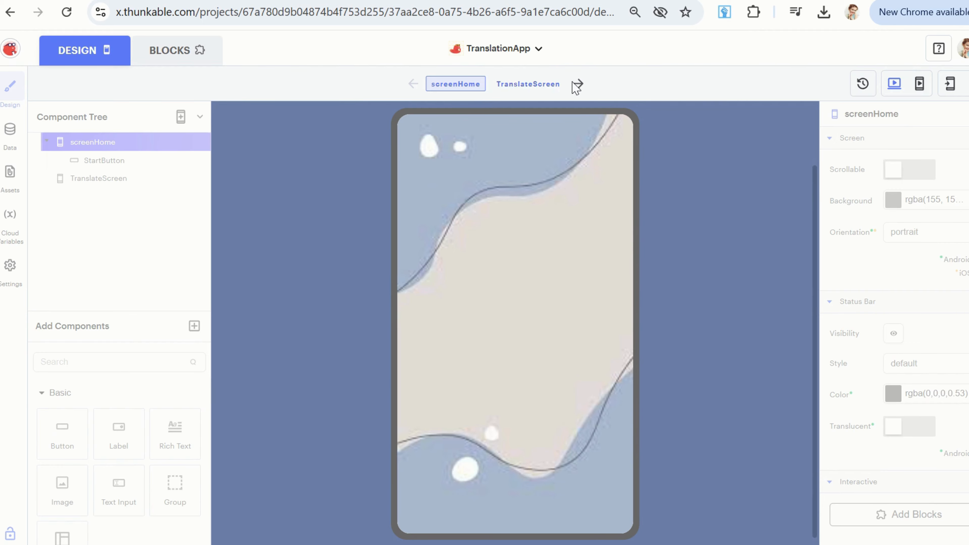
Switch to the blocks of TranslateScreen and exit the preview.
click(189, 63)
click(534, 85)
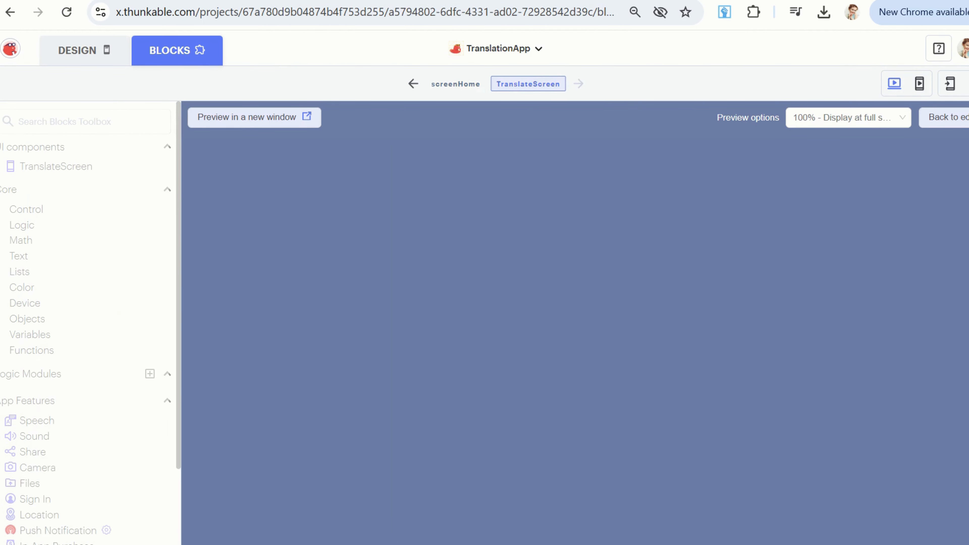
click(953, 118)
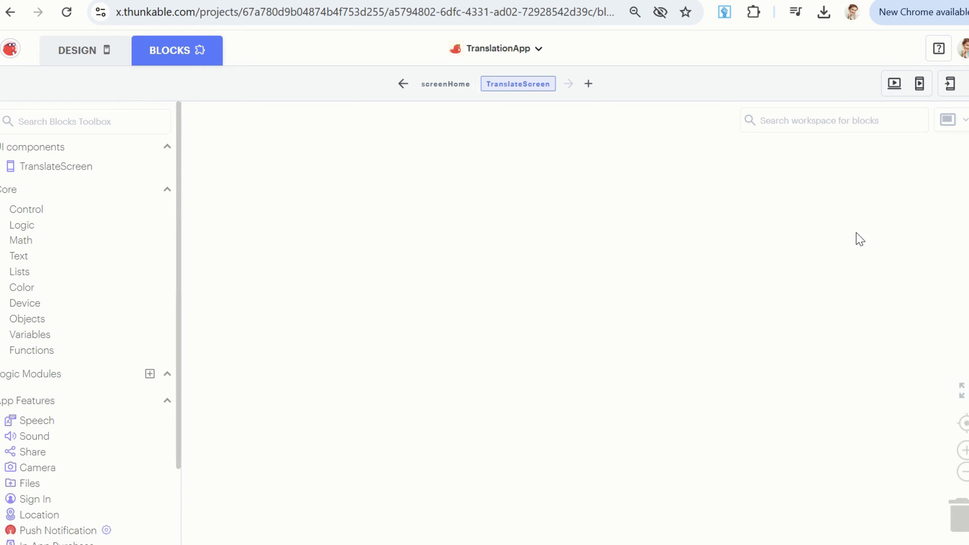
Add a label near the top of TranslateScreen in the design view and rename it TitleLabel.
click(98, 52)
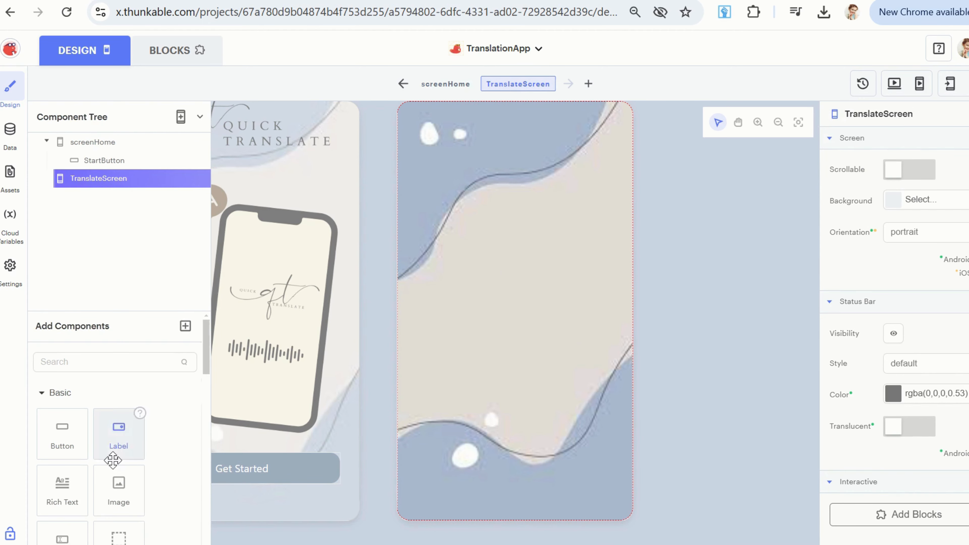
drag(113, 460, 460, 169)
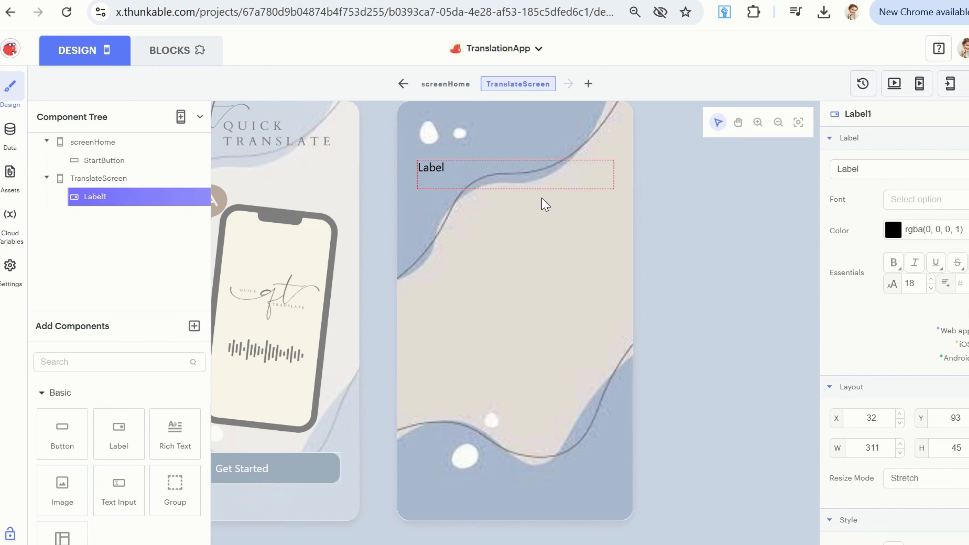
click(858, 114)
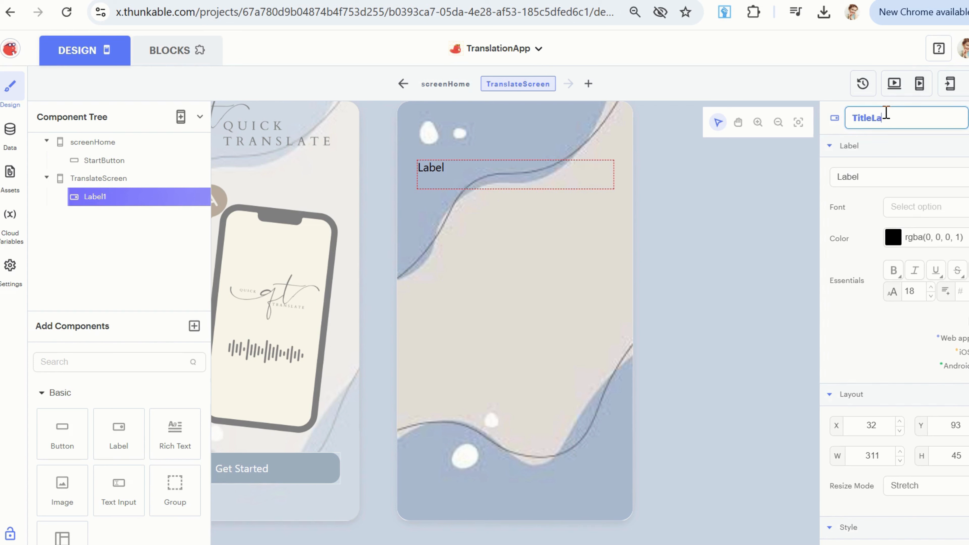
key(Return)
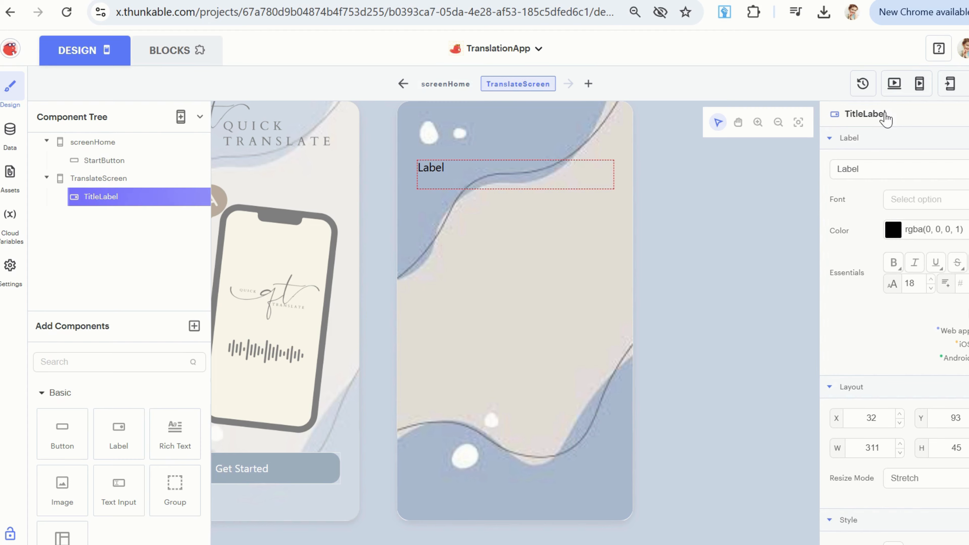
Set TitleLabel's text to "Translate" and its font to Merriweather.
click(873, 168)
double_click(872, 168)
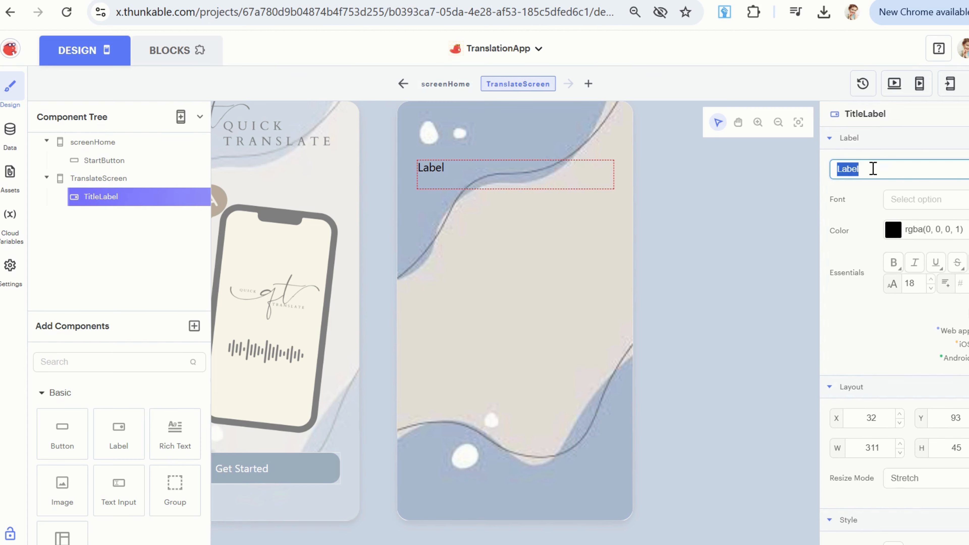
text(Transla)
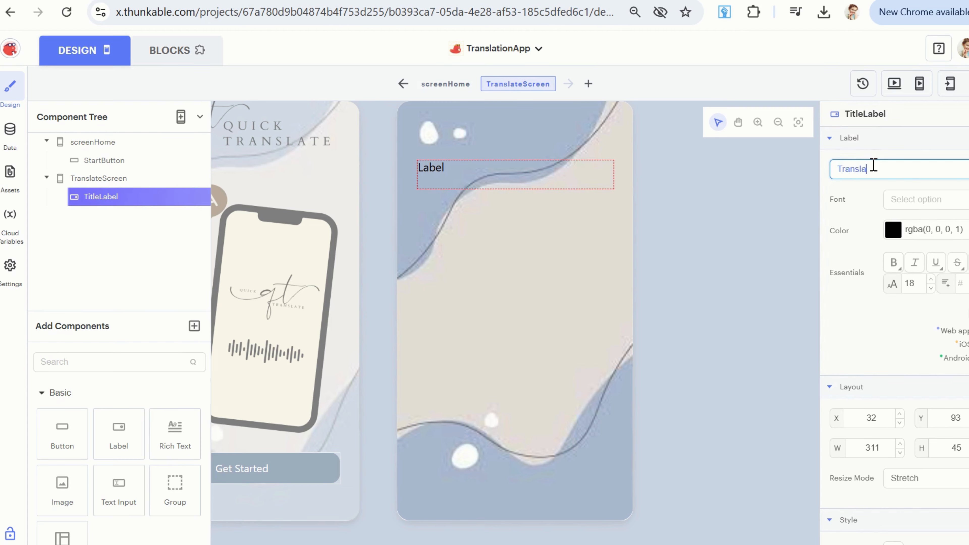
text(te)
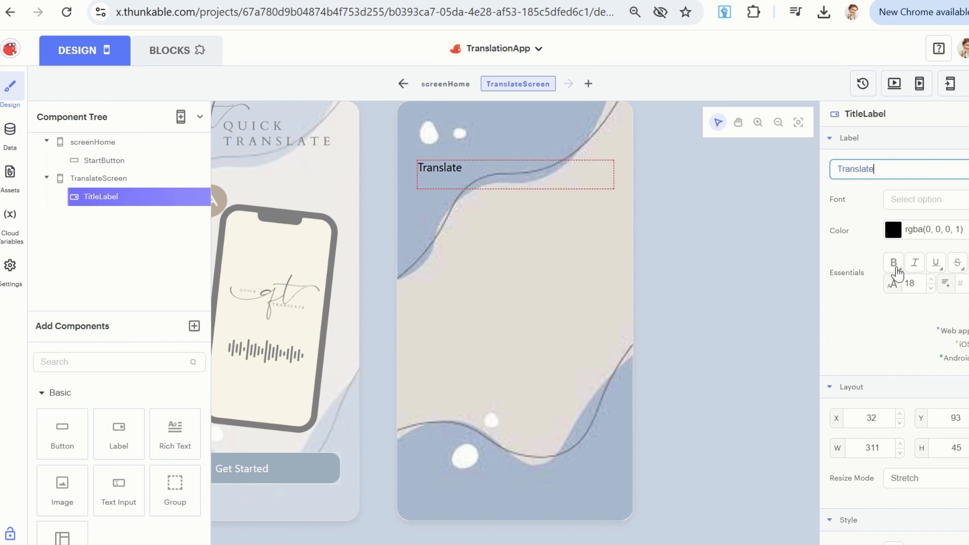
click(937, 204)
click(939, 327)
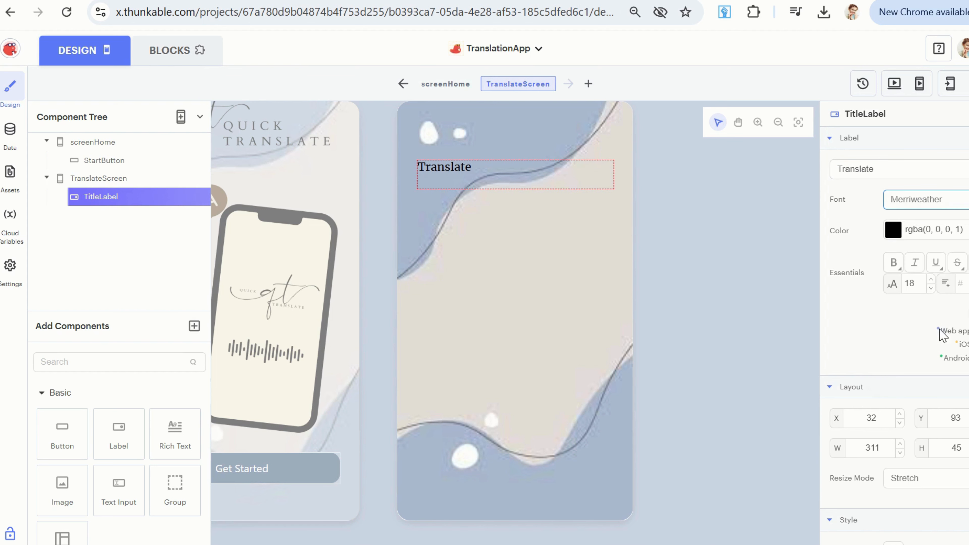
Set TitleLabel's font size to 22, trying bold and returning the text to regular weight.
click(430, 173)
click(894, 265)
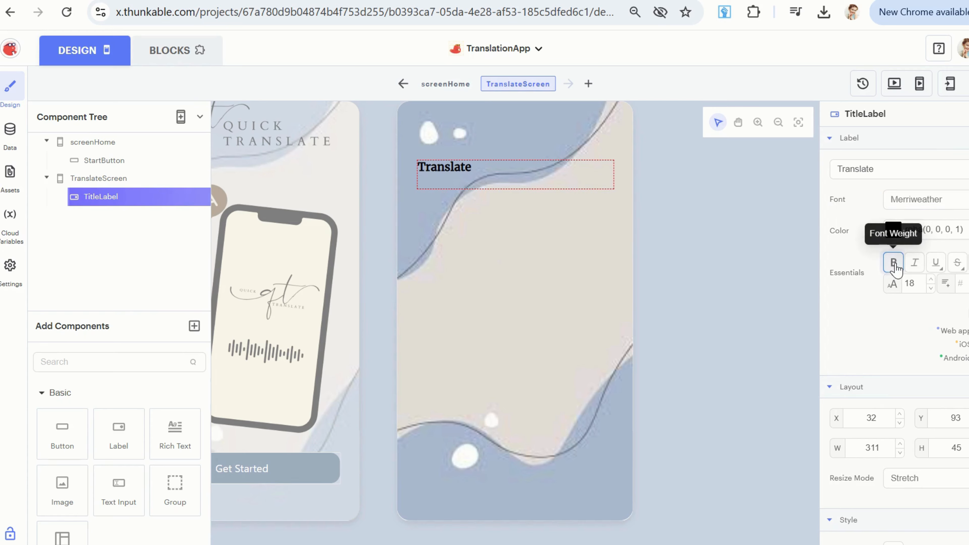
click(931, 281)
click(931, 280)
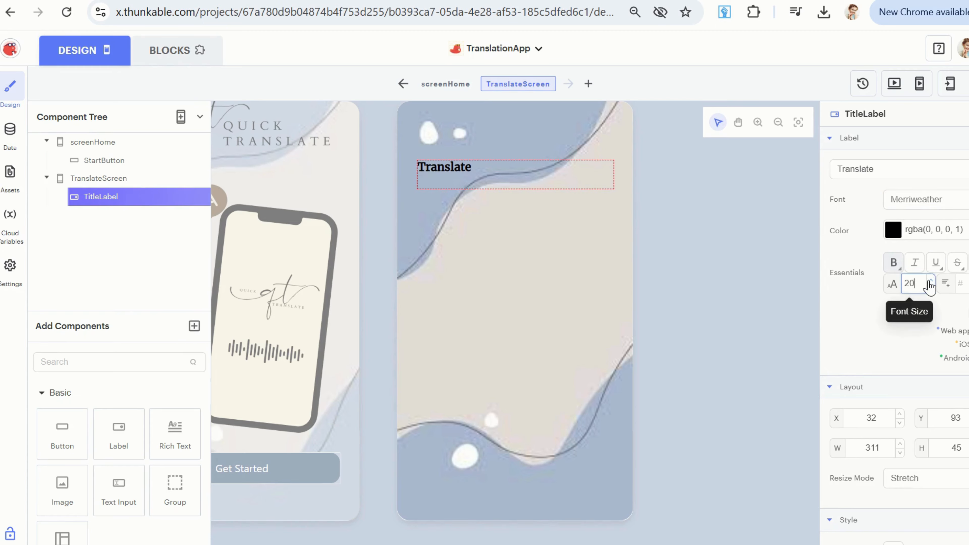
click(893, 264)
click(930, 282)
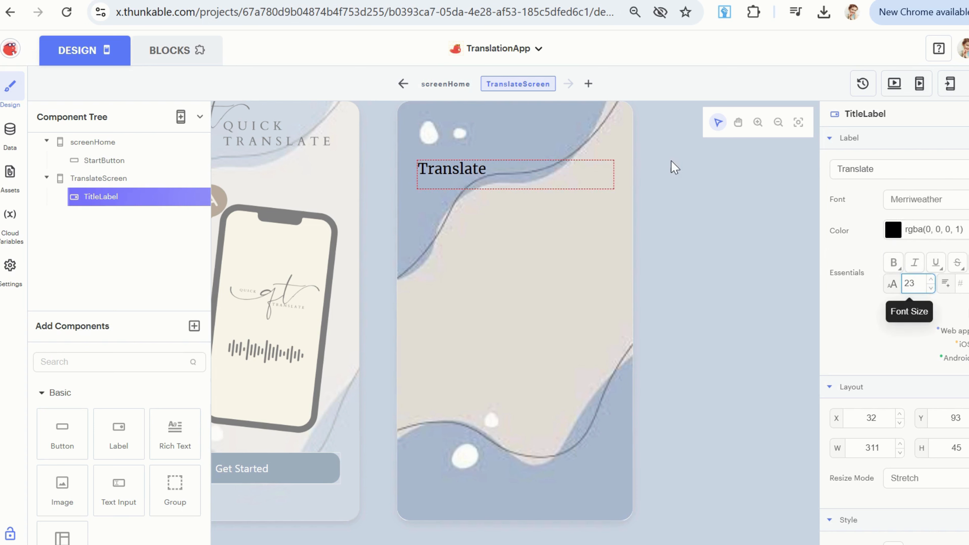
click(931, 289)
Move TitleLabel down to about Y 112 and resize it to about 310 by 38.
click(471, 179)
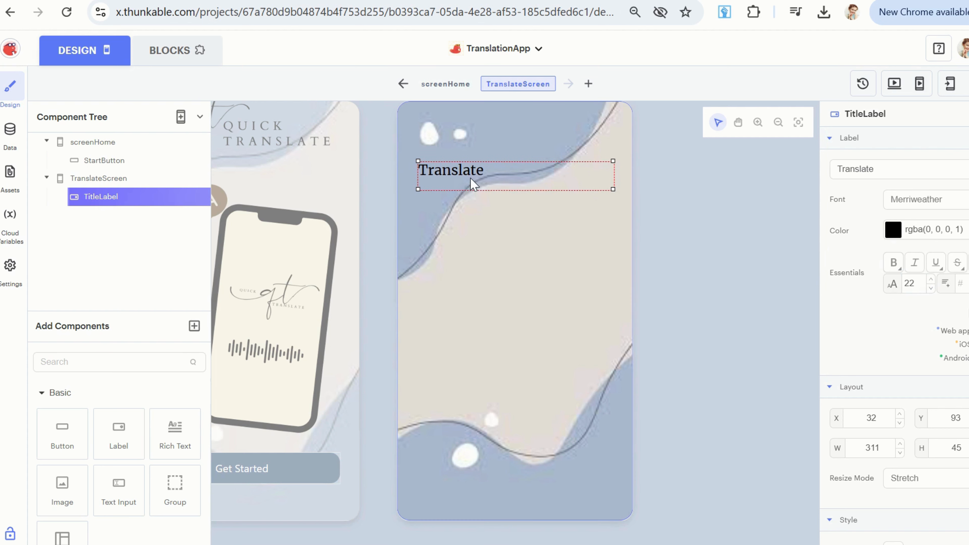
drag(473, 185, 473, 194)
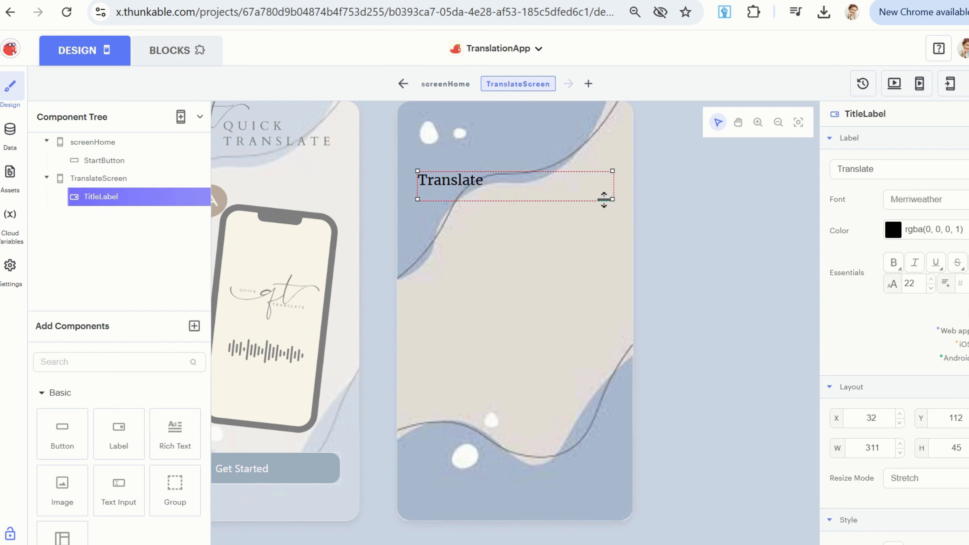
mouse_move(612, 200)
mouse_down()
mouse_move(611, 188)
mouse_move(612, 196)
mouse_up()
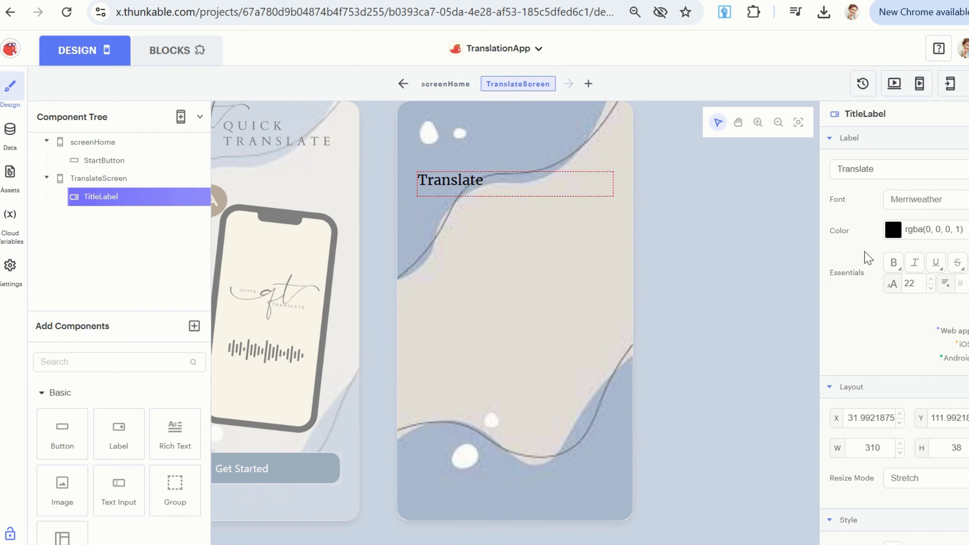
Add a second label below the Translate title and enlarge it to about 300 by 263, at about X 37, Y 172.
scroll(917, 318, down, 6)
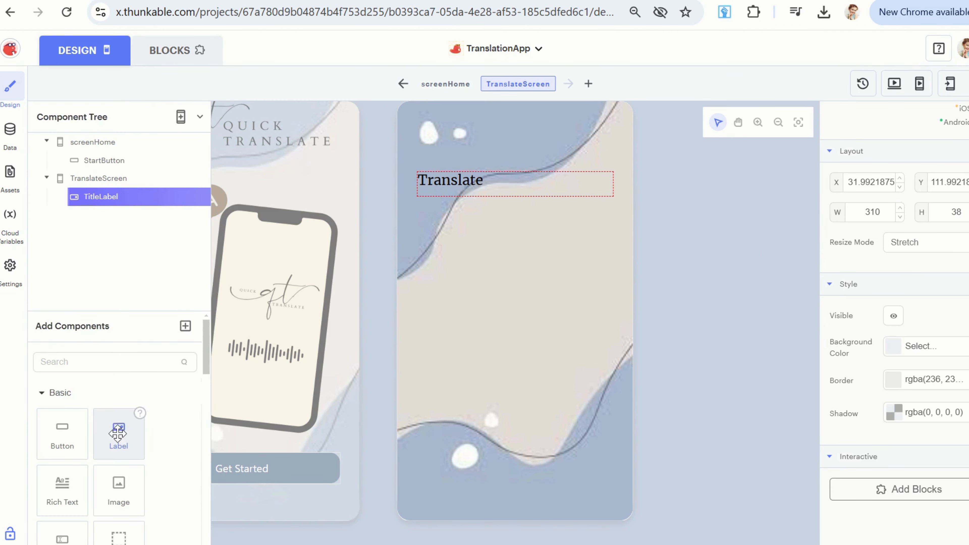
drag(118, 428, 443, 227)
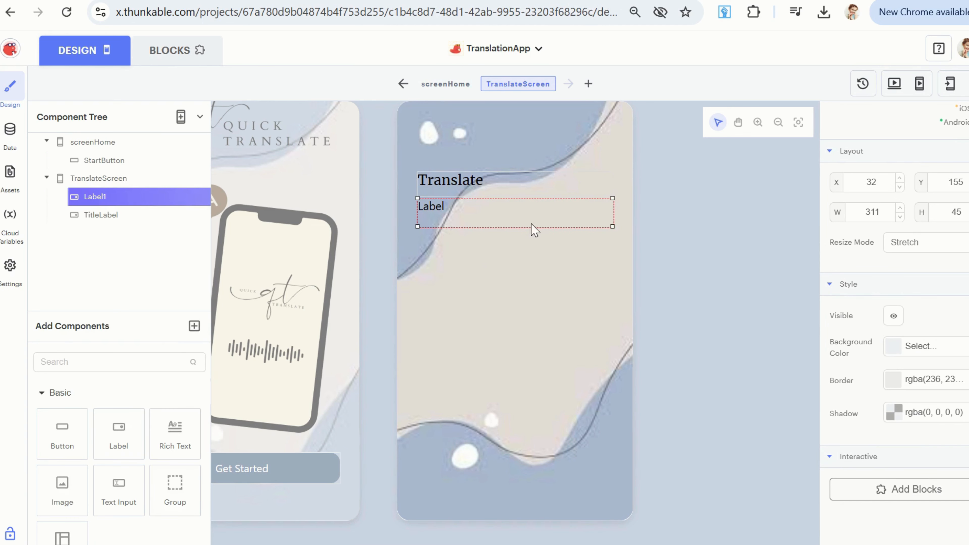
drag(610, 228, 610, 368)
drag(451, 219, 455, 224)
drag(526, 215, 527, 215)
drag(615, 205, 609, 210)
drag(527, 257, 530, 262)
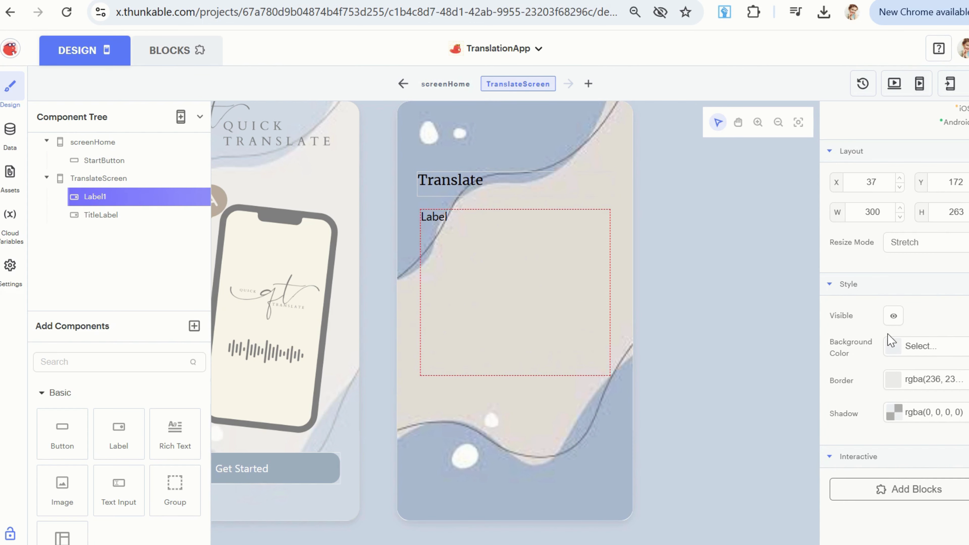
Give the large label a semi-transparent light beige background color.
click(919, 346)
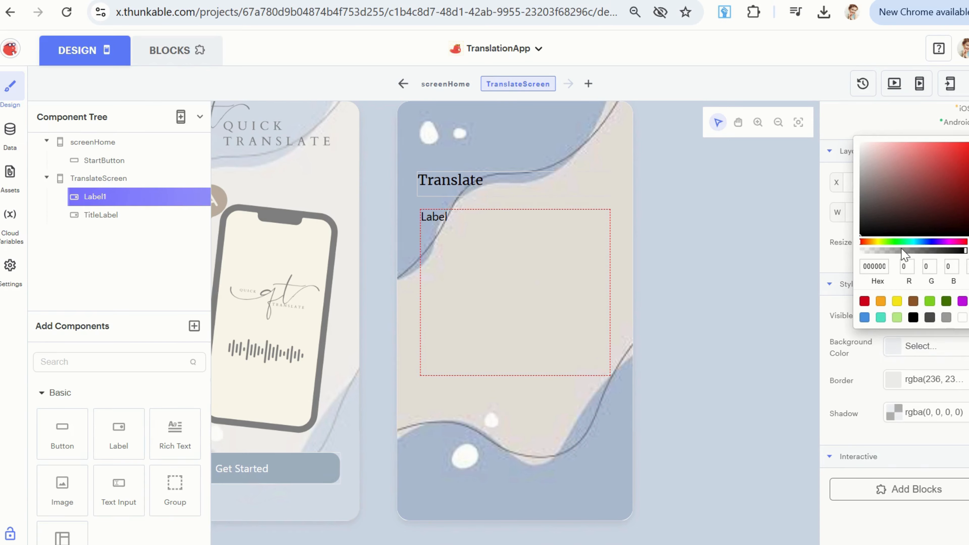
click(881, 242)
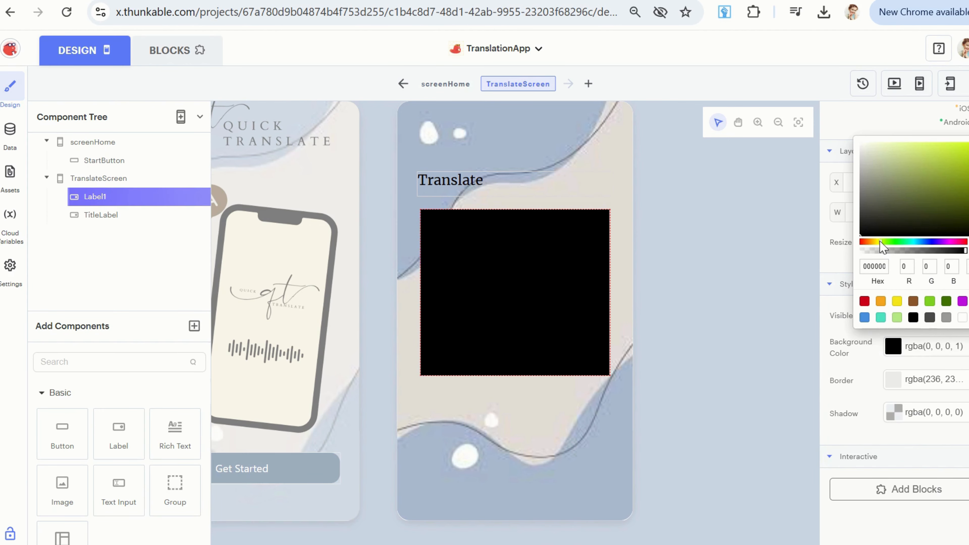
click(876, 156)
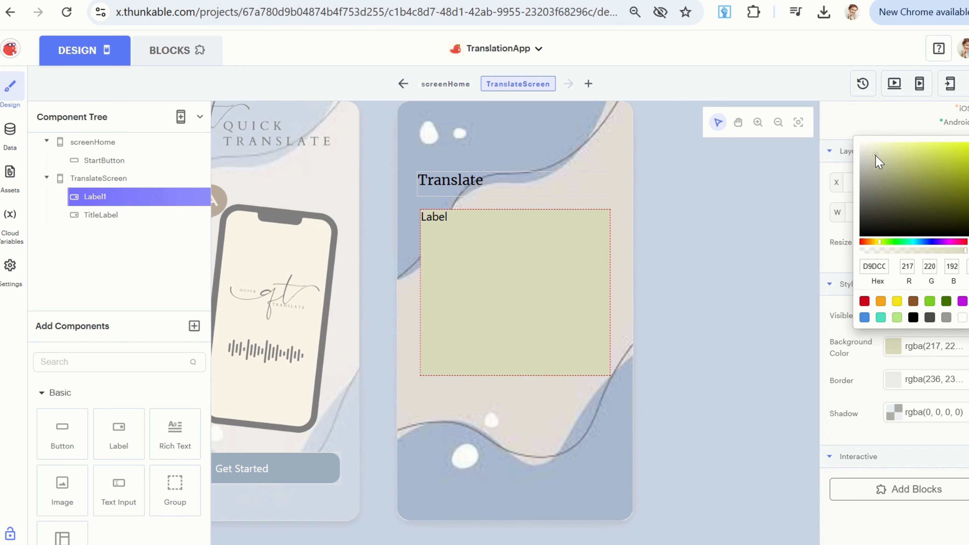
drag(875, 156, 867, 152)
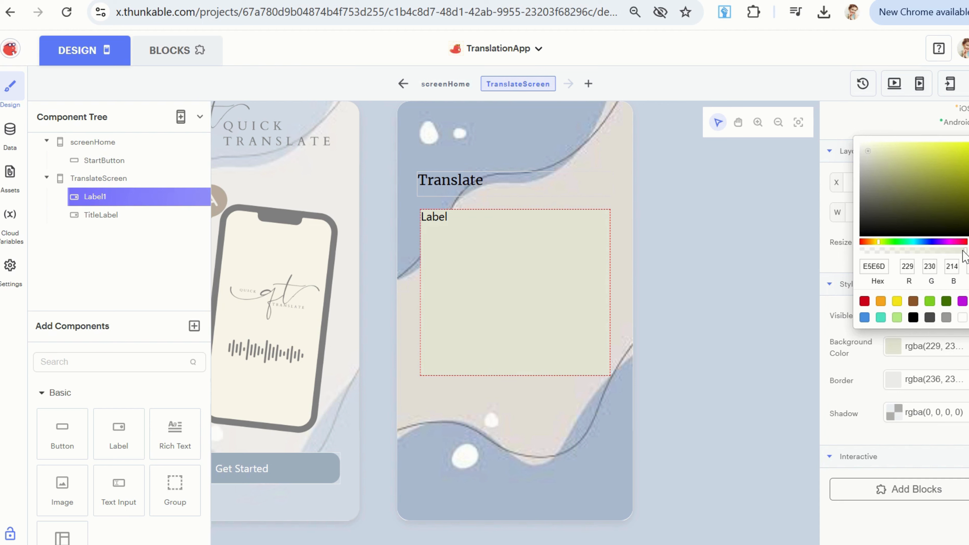
drag(949, 256, 942, 260)
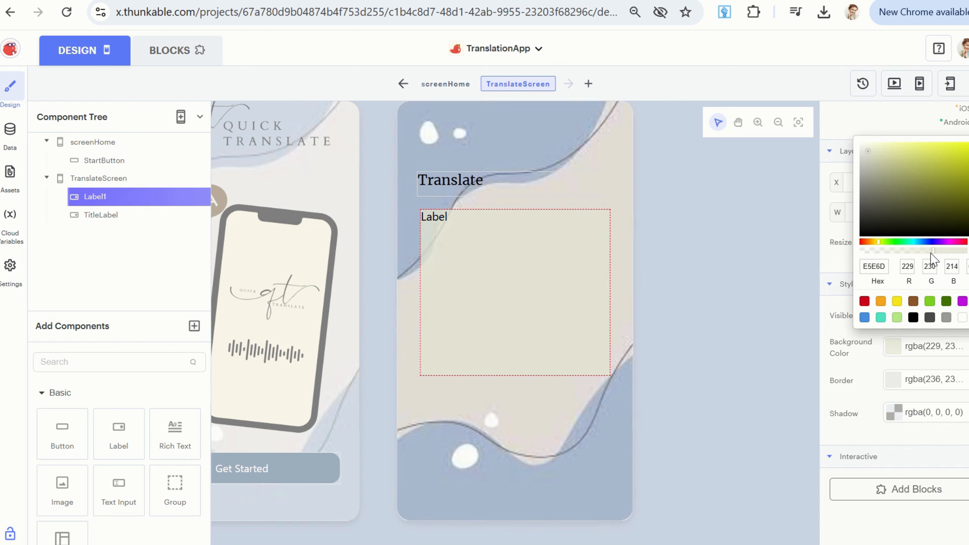
drag(927, 254, 908, 259)
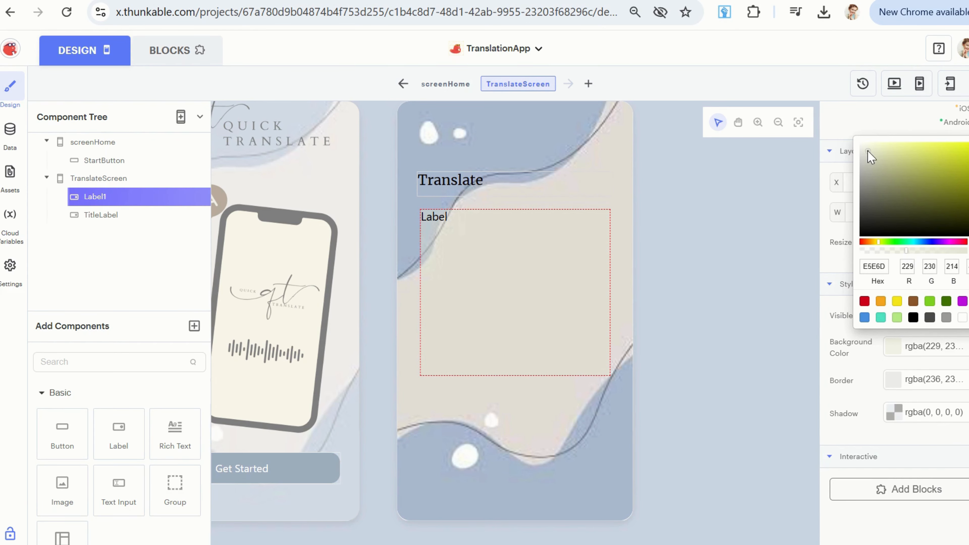
drag(867, 150, 864, 155)
click(728, 263)
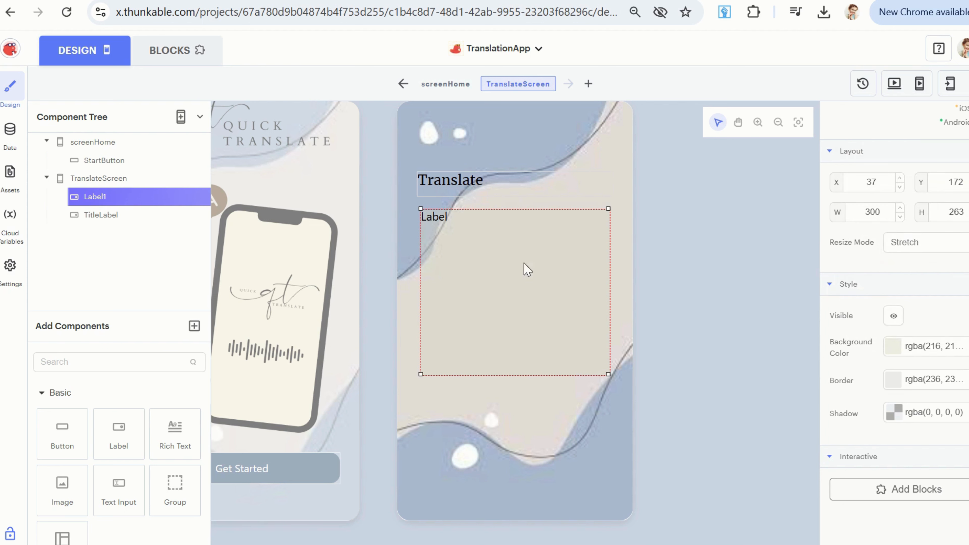
Move the large label to about X 32, Y 160 and rename it LabelOutput.
drag(501, 256, 496, 251)
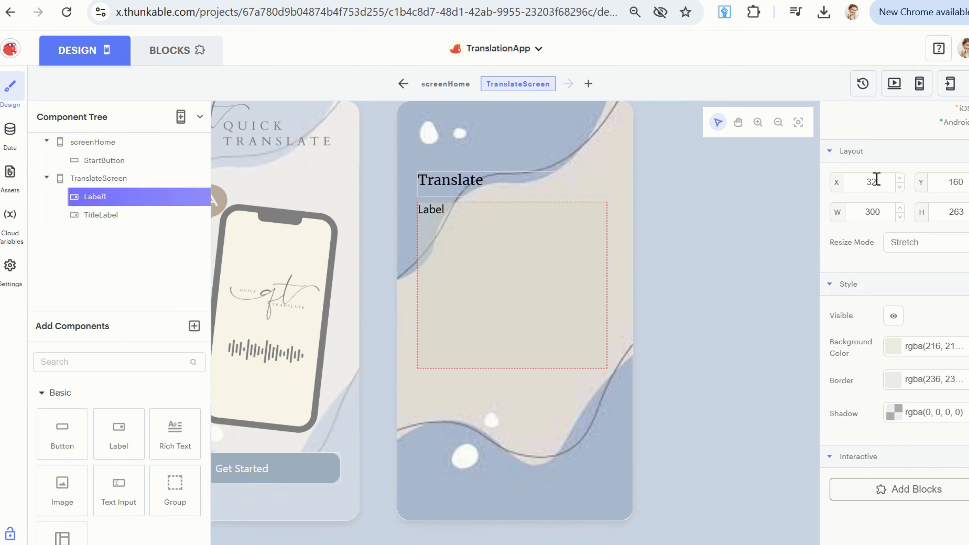
scroll(875, 249, up, 6)
click(888, 117)
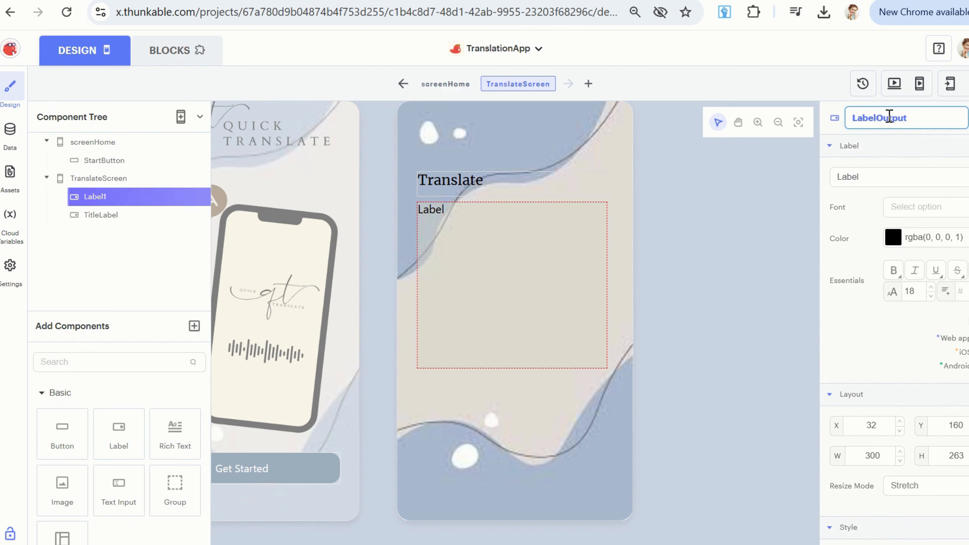
key(Return)
Clear the default text of LabelOutput so that the label is empty.
click(864, 171)
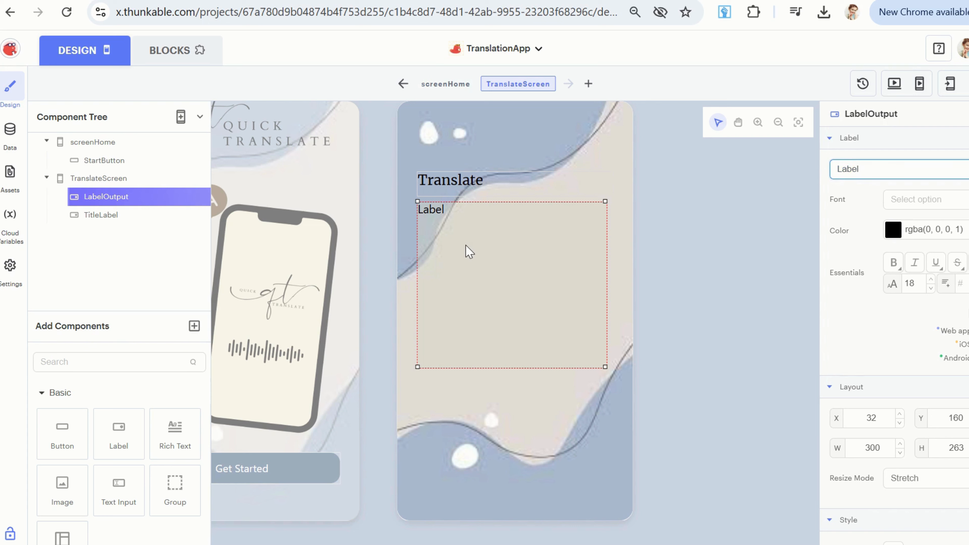
key(BackSpace)
key(BackSpace)
key(BackSpace)
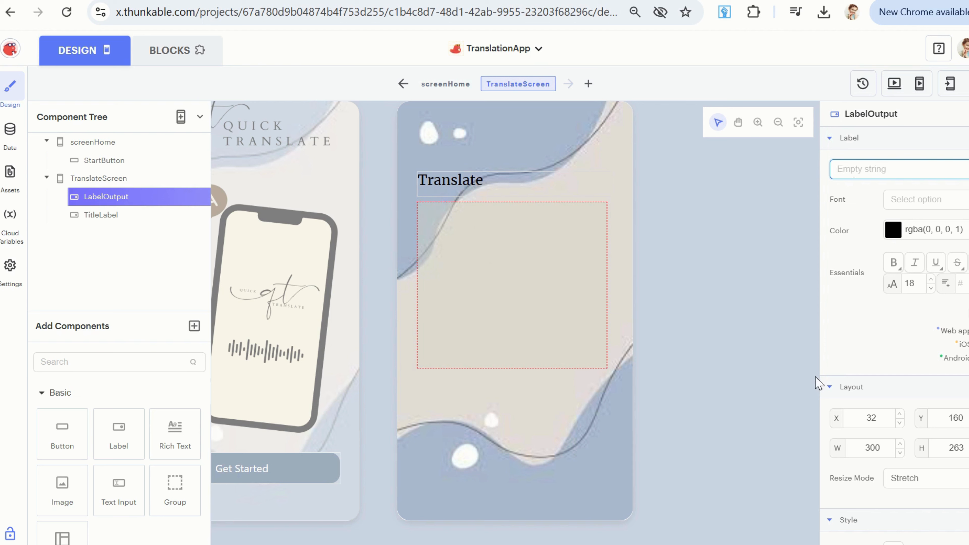
Set the font of LabelOutput to Merriweather.
click(900, 210)
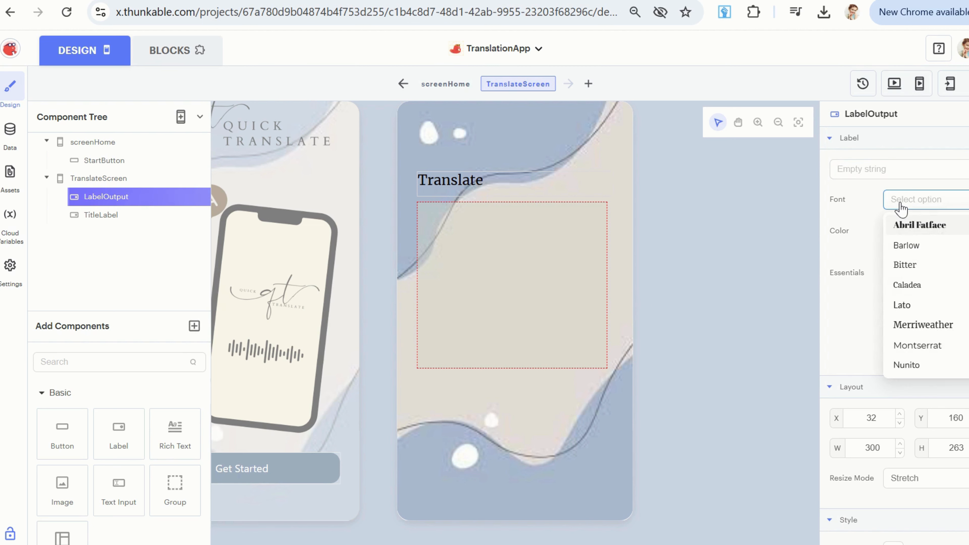
click(930, 327)
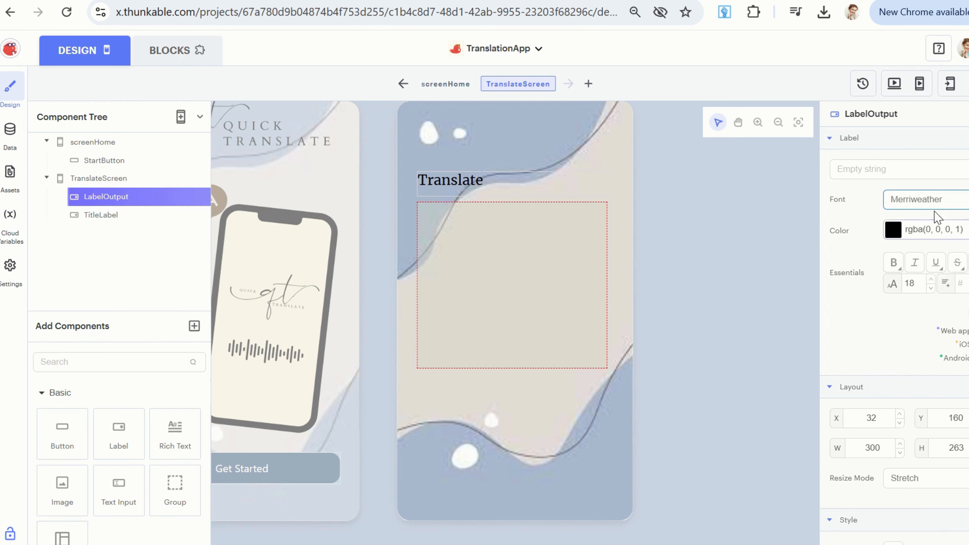
click(473, 242)
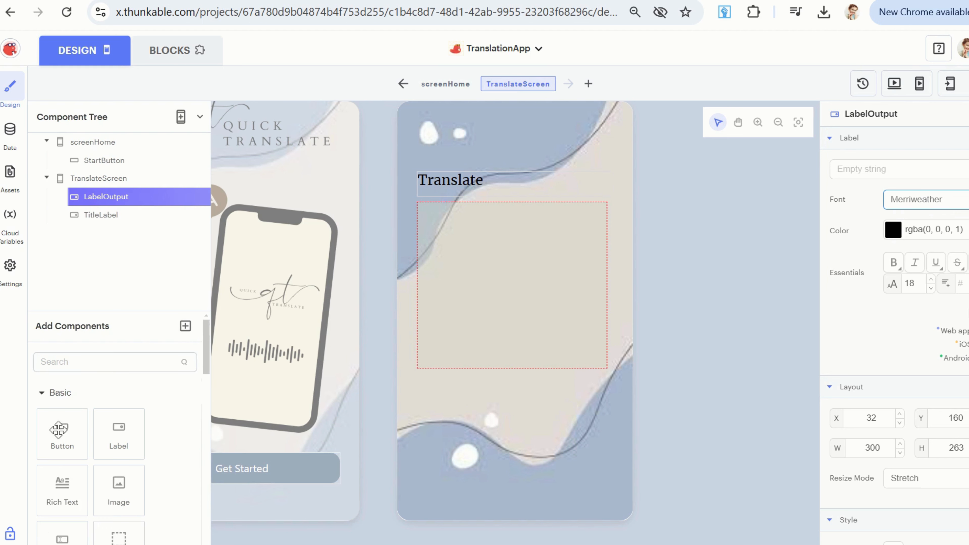
Add a text input below LabelOutput, aligned with its left edge at X 32, Y 451 and about 304 wide by 38 high.
scroll(141, 455, down, 2)
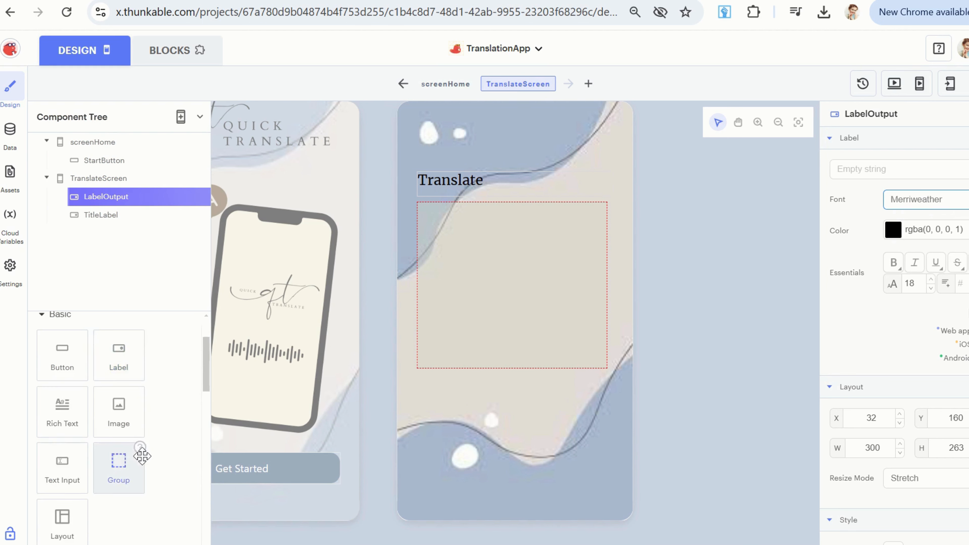
scroll(142, 455, down, 1)
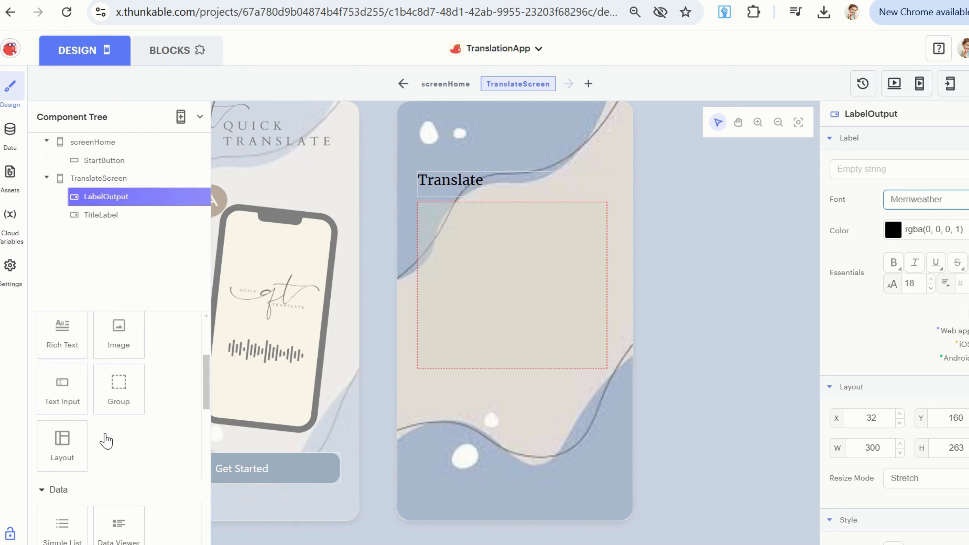
drag(65, 385, 440, 397)
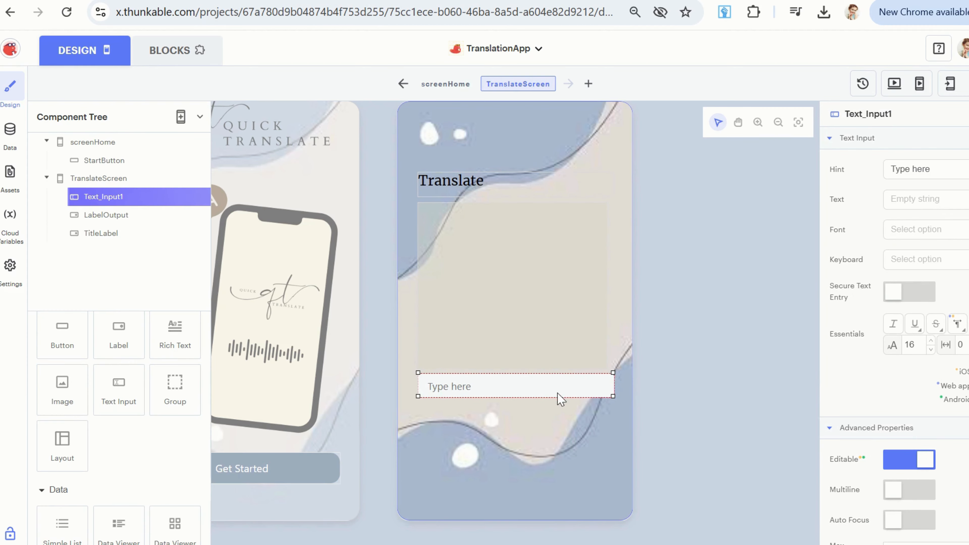
drag(557, 393, 557, 402)
drag(613, 382, 606, 381)
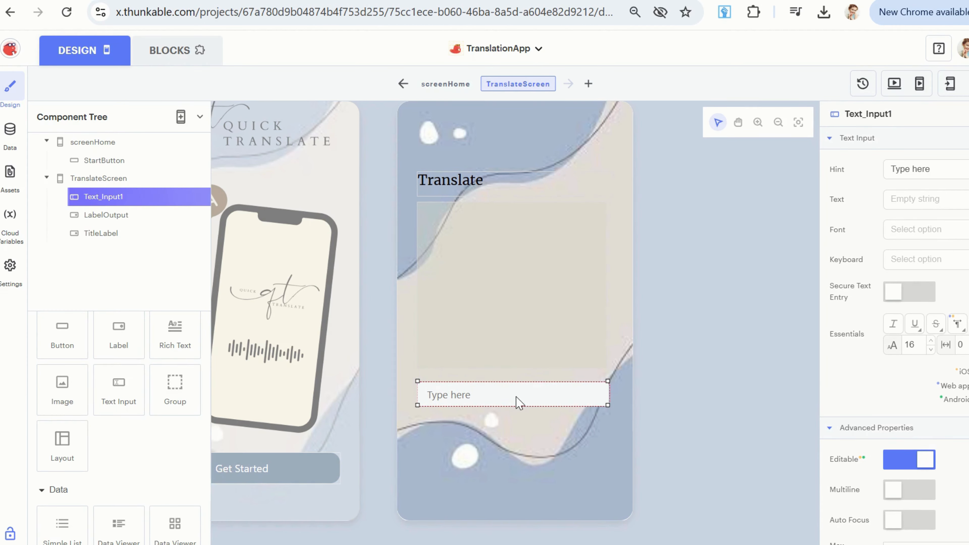
drag(519, 403, 518, 408)
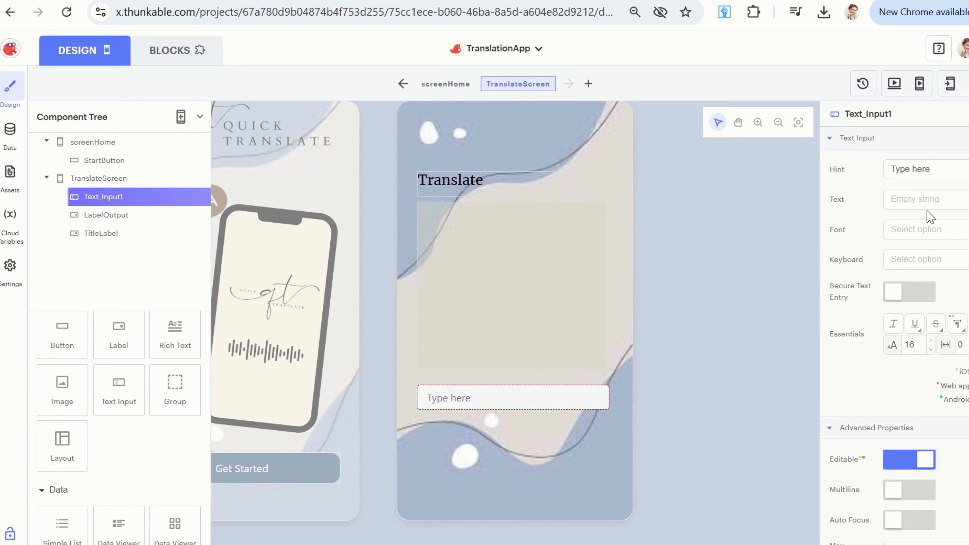
Rename the new text input component as TextInput.
click(930, 169)
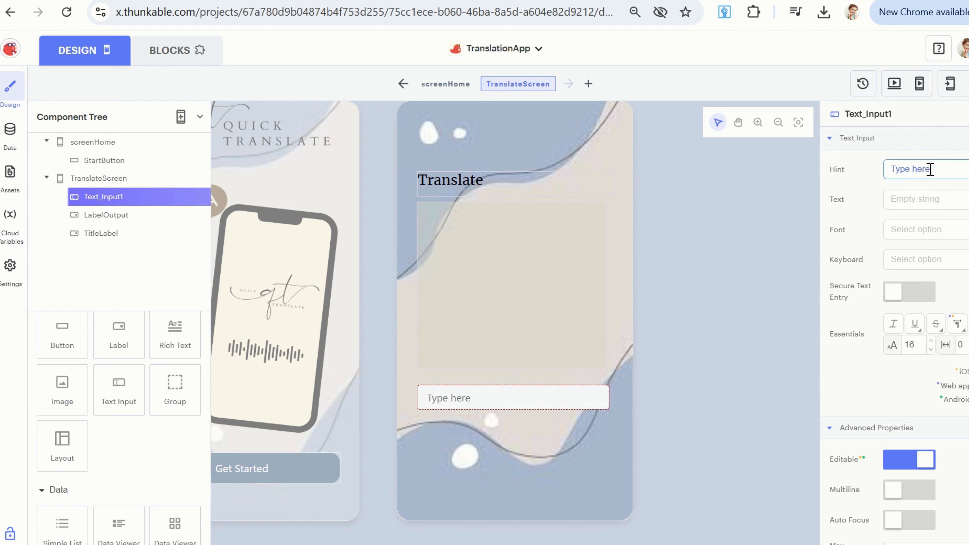
click(883, 116)
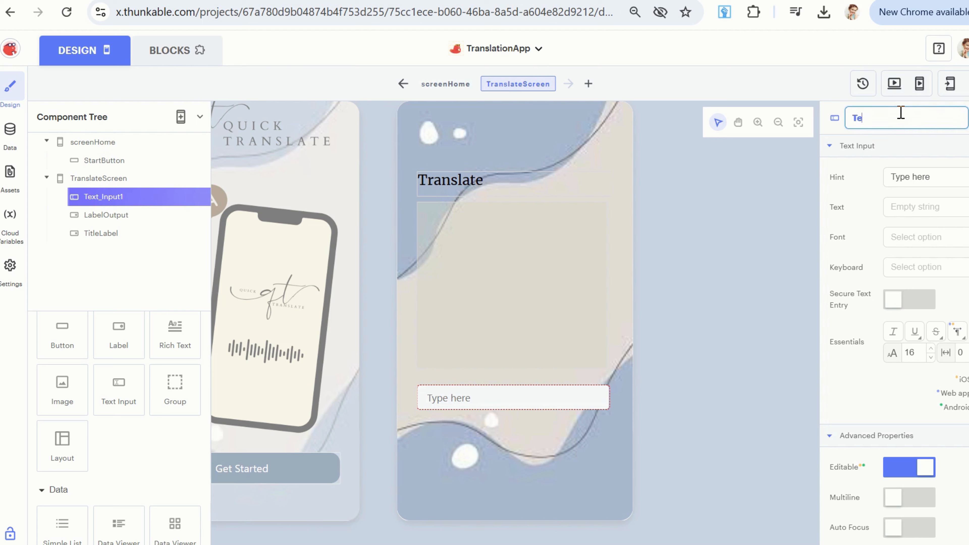
text(TextInput)
key(Return)
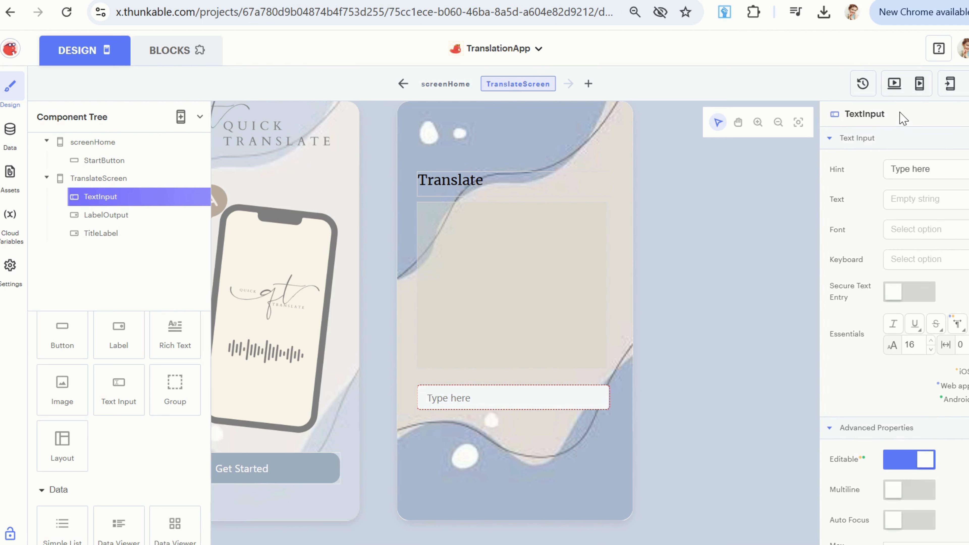
Change the hint of TextInput to "Type text to be translated".
click(914, 169)
key(BackSpace)
key(BackSpace)
key(BackSpace)
key(BackSpace)
key(BackSpace)
key(BackSpace)
key(BackSpace)
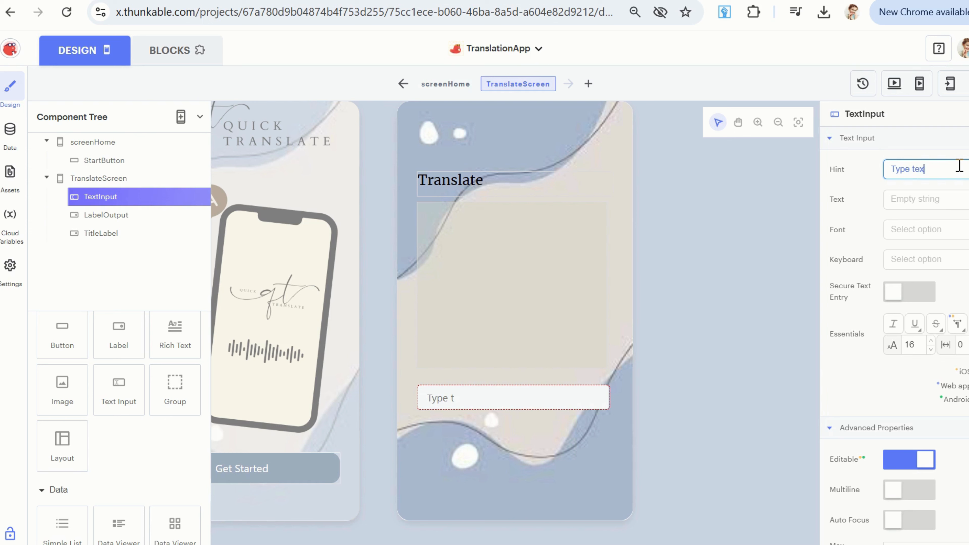
text(ype text to be translated)
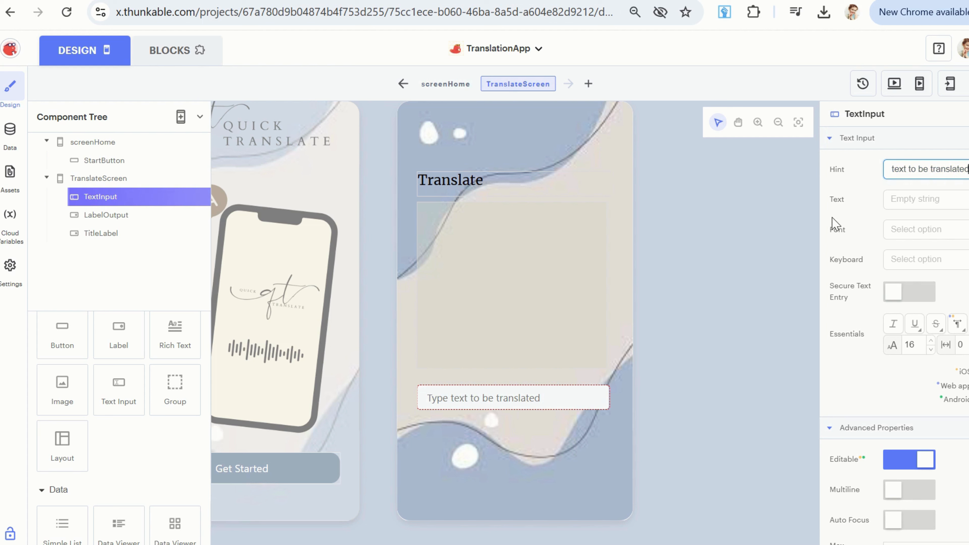
click(473, 399)
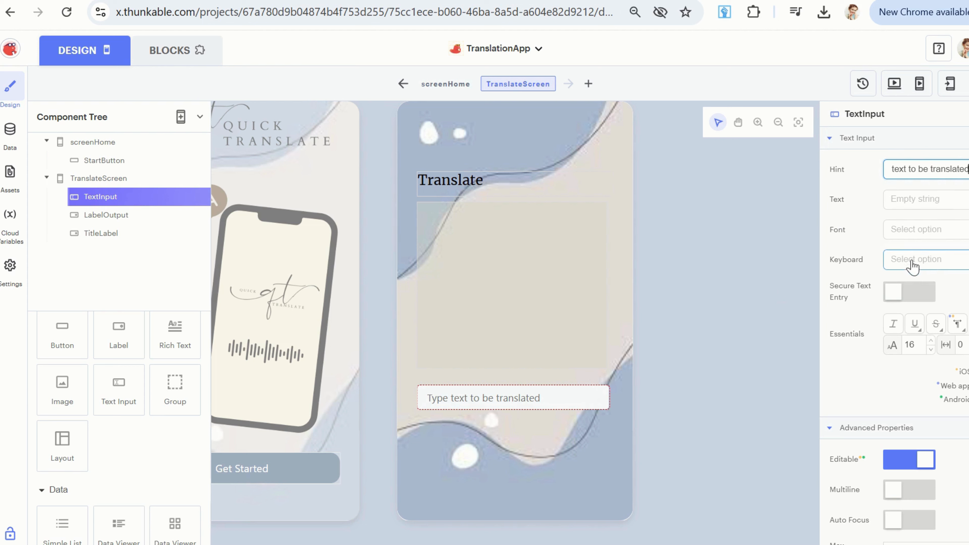
Give TextInput a slightly transparent, very light warm gray background color.
scroll(933, 322, down, 8)
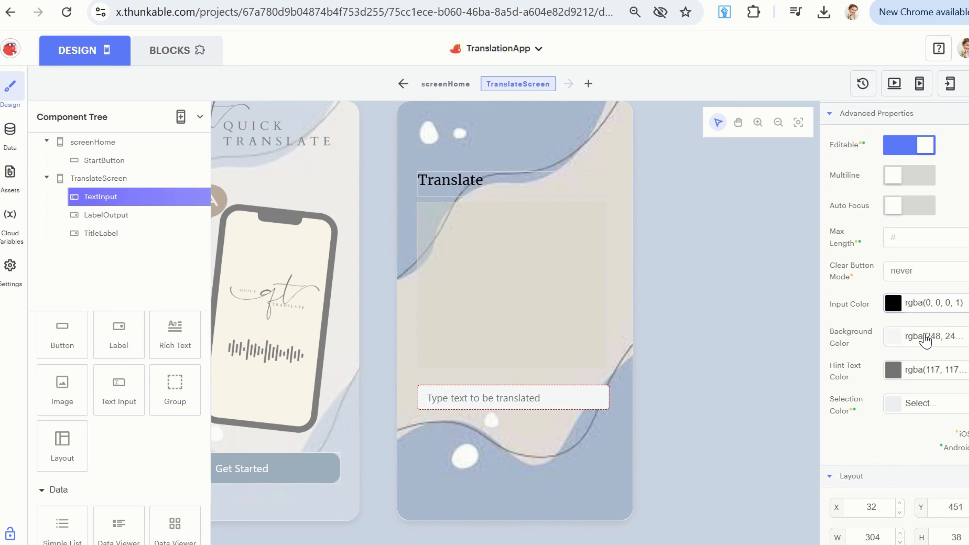
click(932, 340)
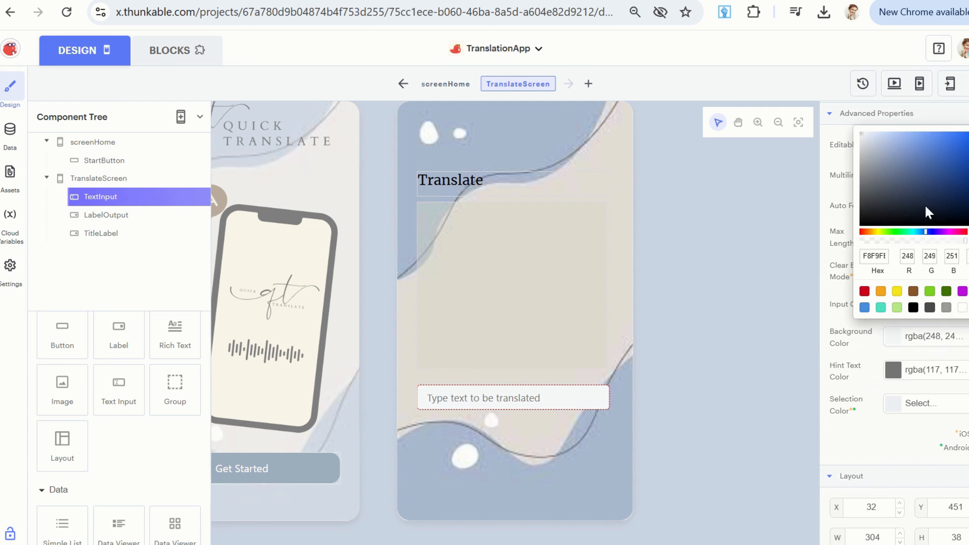
click(877, 231)
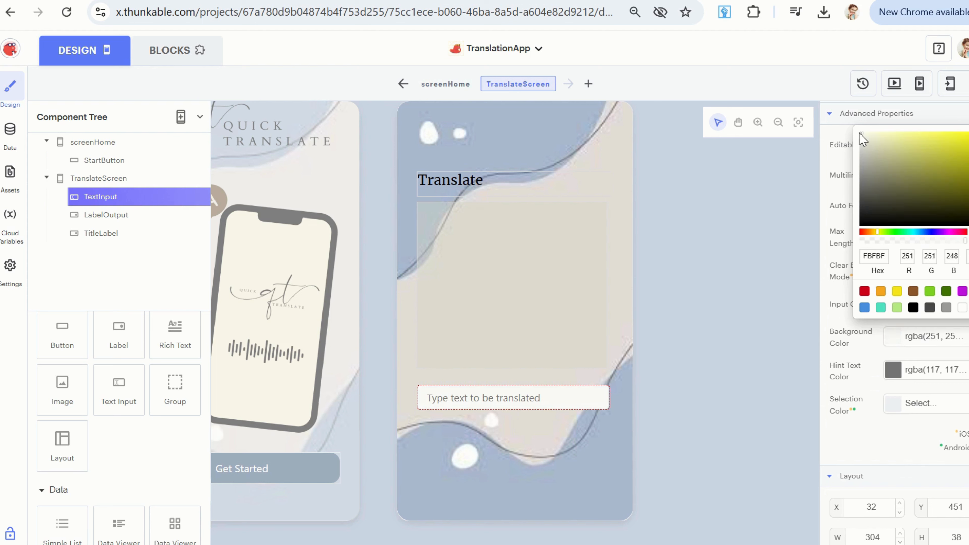
drag(860, 134, 866, 145)
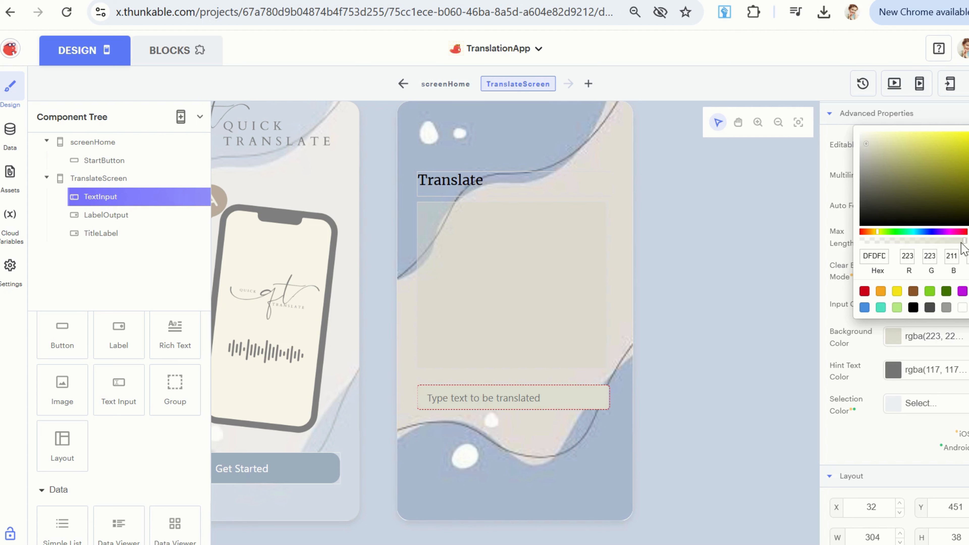
drag(960, 244, 945, 244)
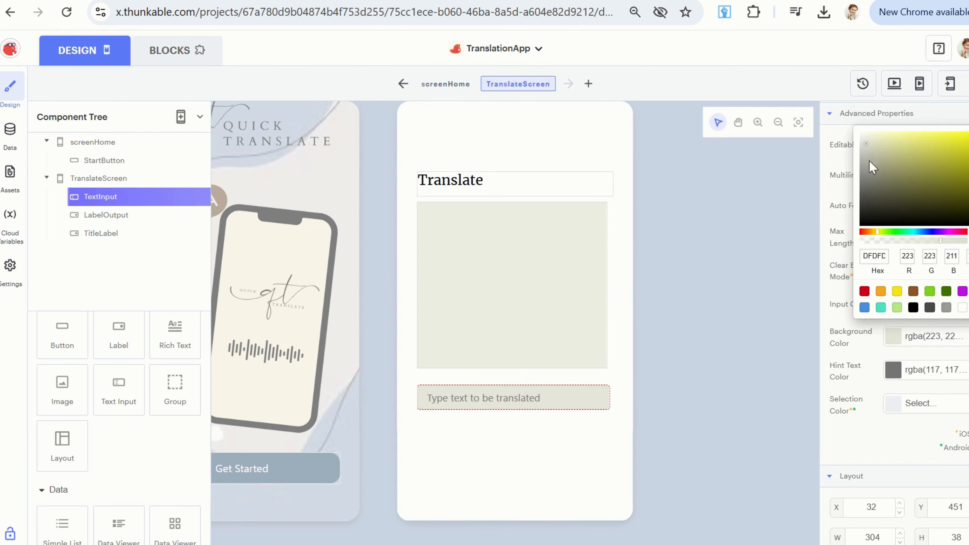
drag(863, 146, 864, 141)
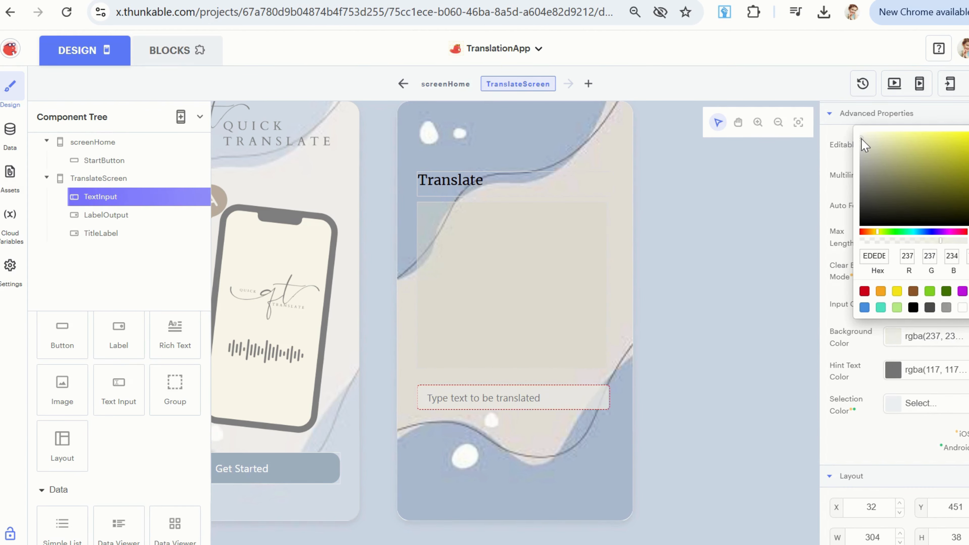
click(726, 386)
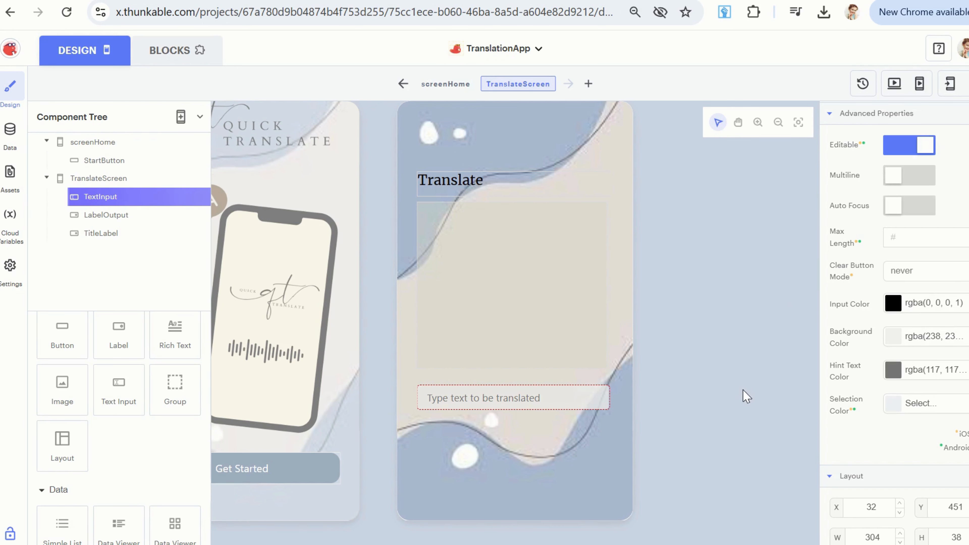
Lighten the background color of LabelOutput to a soft gray of about RGB 222, 222, 215.
click(511, 269)
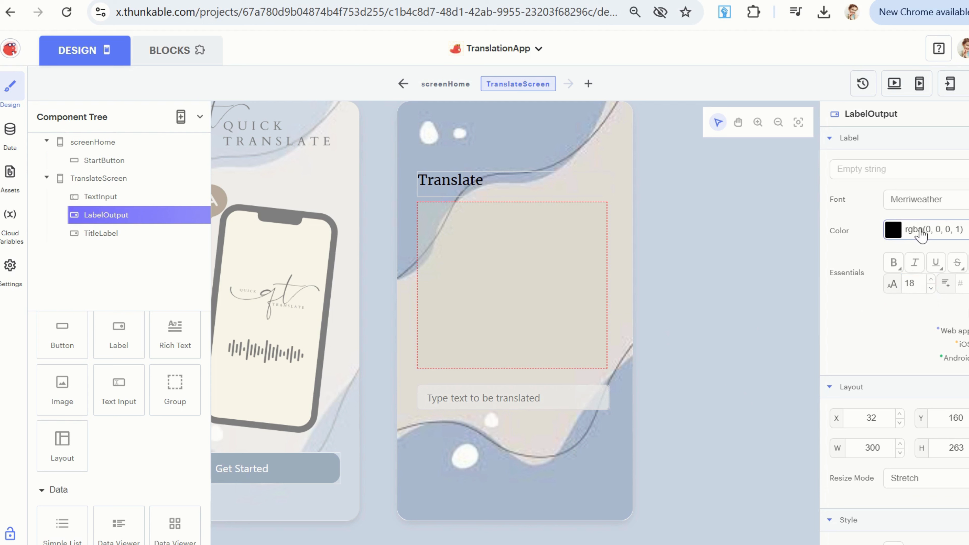
scroll(942, 325, down, 6)
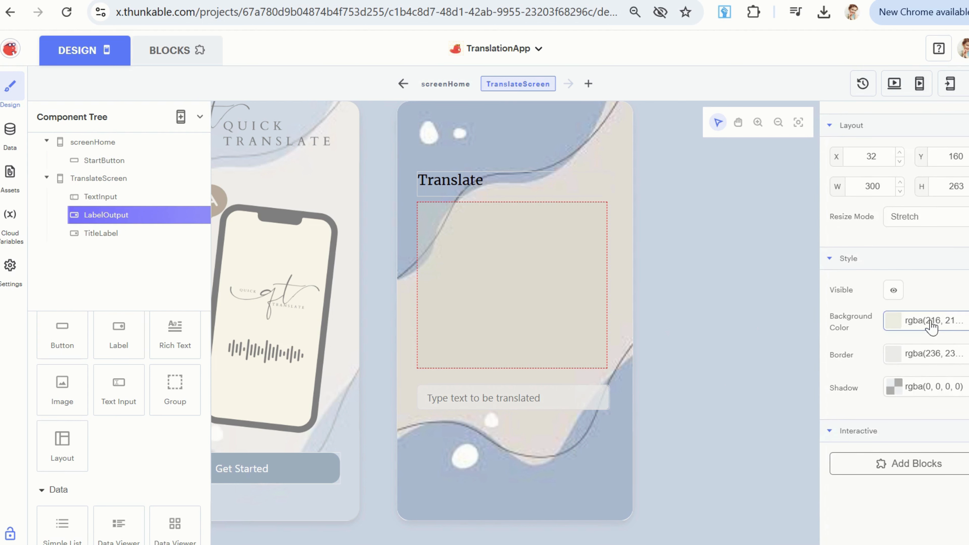
click(934, 321)
drag(867, 130, 863, 128)
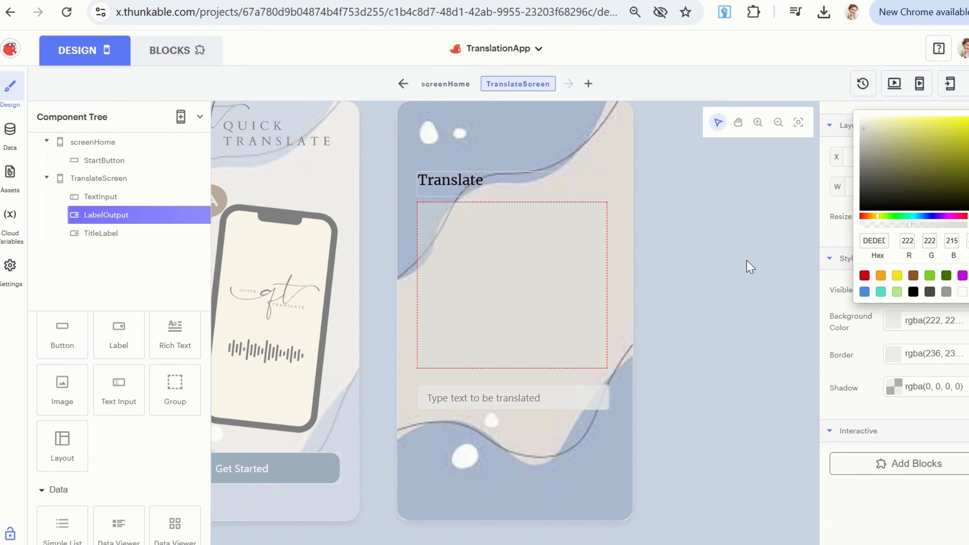
click(766, 278)
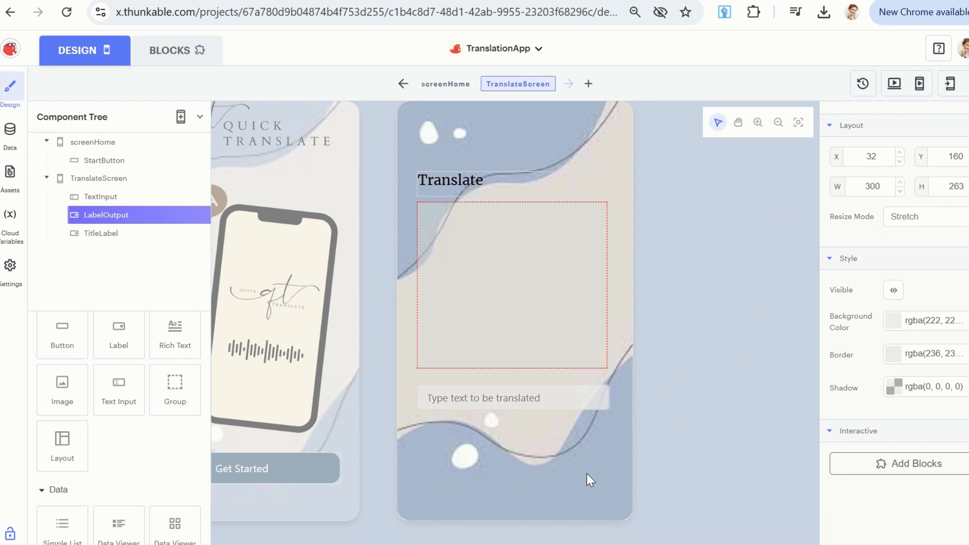
Add a button near the bottom of TranslateScreen, below the text input, at about X 32, Y 559.
click(590, 480)
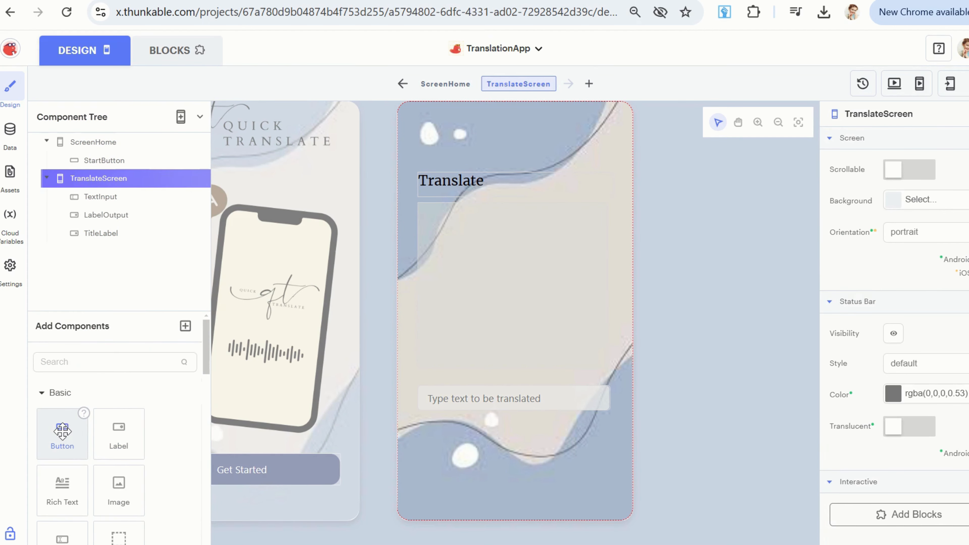
drag(62, 431, 453, 454)
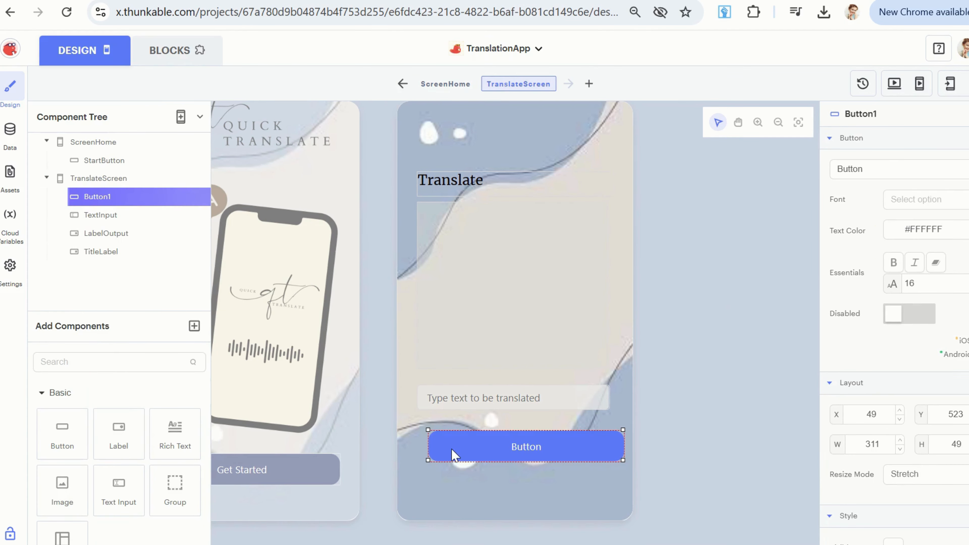
drag(525, 458, 553, 478)
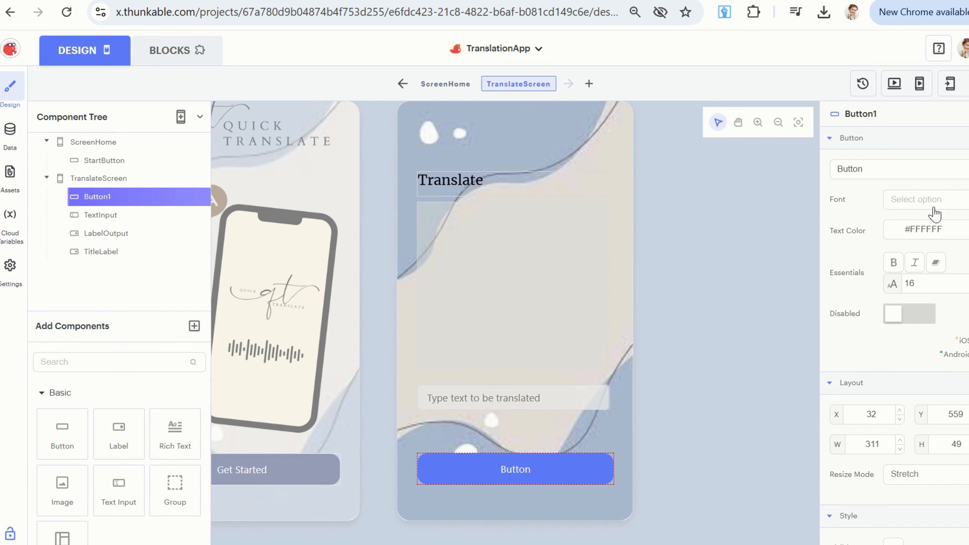
Rename the new button as ButtonTranslate and set its text to "Translate".
click(872, 114)
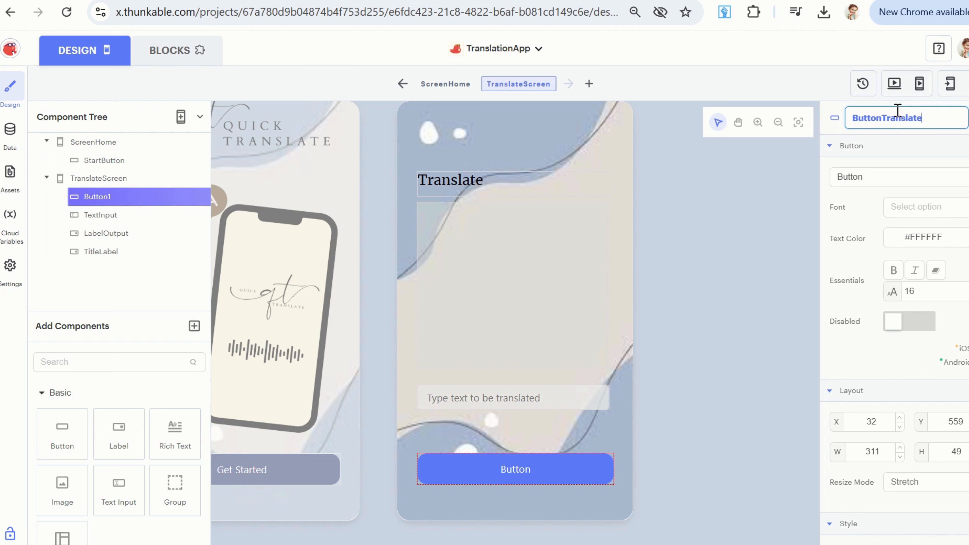
key(Return)
click(864, 168)
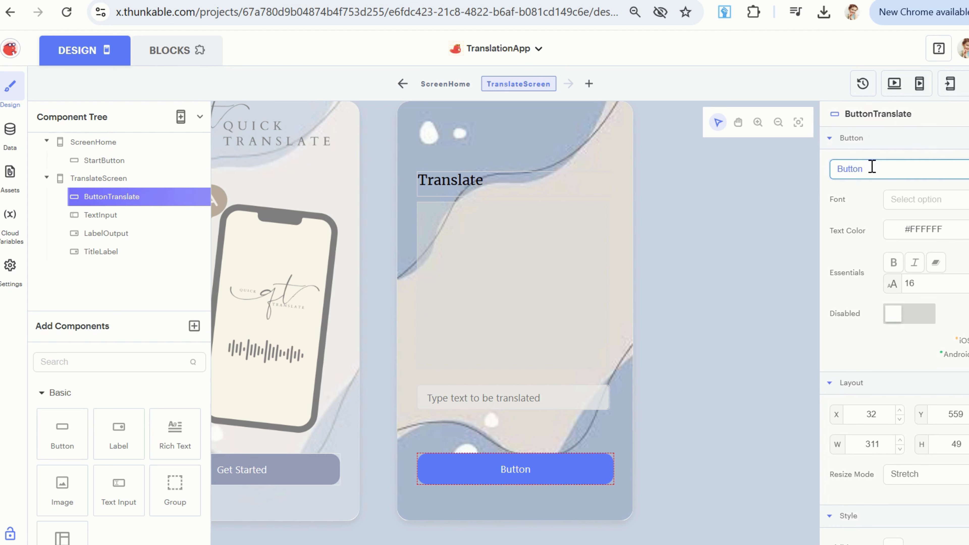
key(BackSpace)
key(BackSpace)
key(BackSpace)
text(Translate)
Set the background of ButtonTranslate to a dark navy blue of about RGB 47, 59, 118.
scroll(929, 329, down, 5)
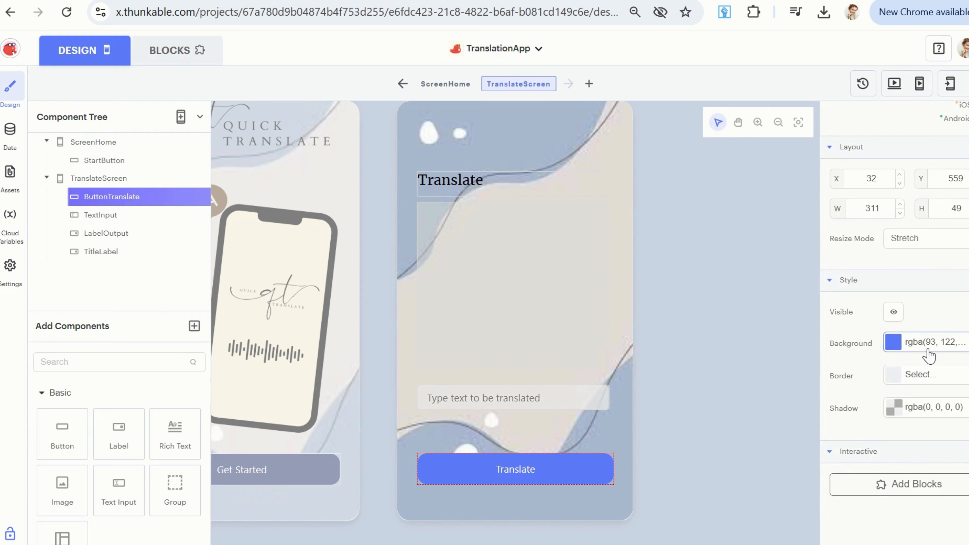
click(892, 342)
click(927, 177)
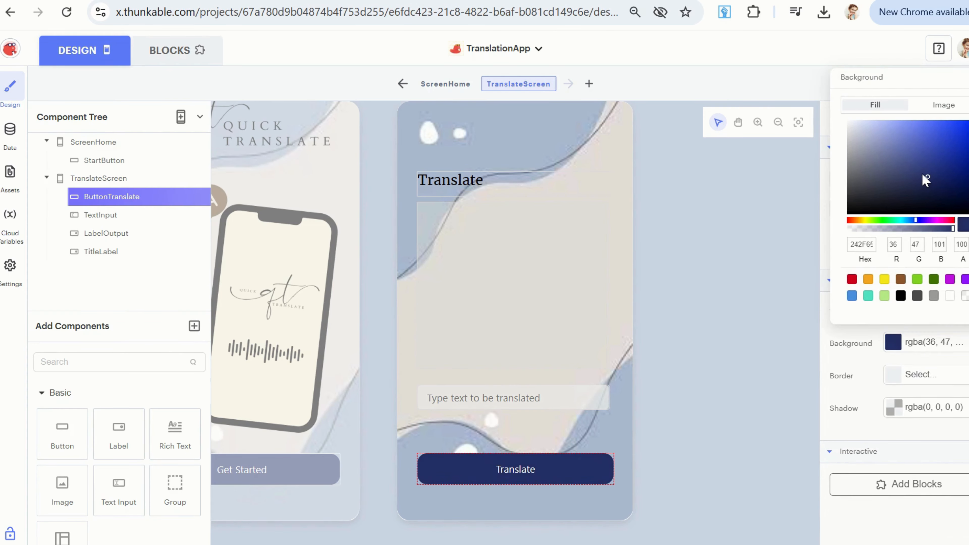
click(923, 171)
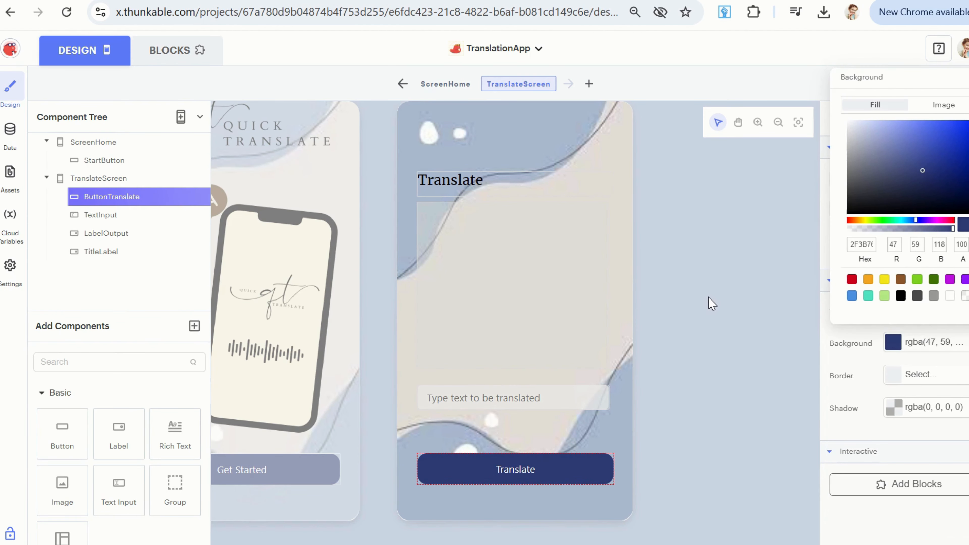
click(711, 307)
Make the background color of LabelOutput on TranslateScreen more opaque.
click(341, 340)
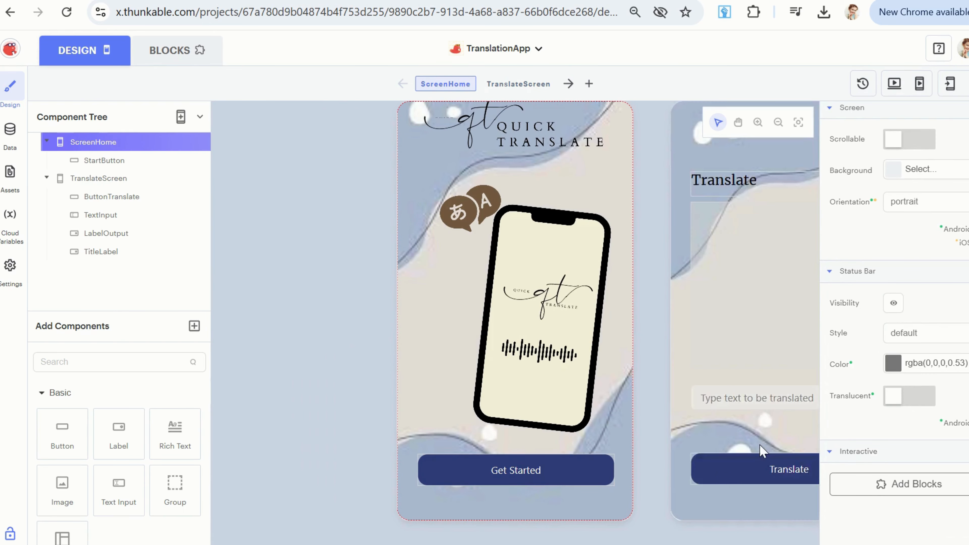
click(742, 315)
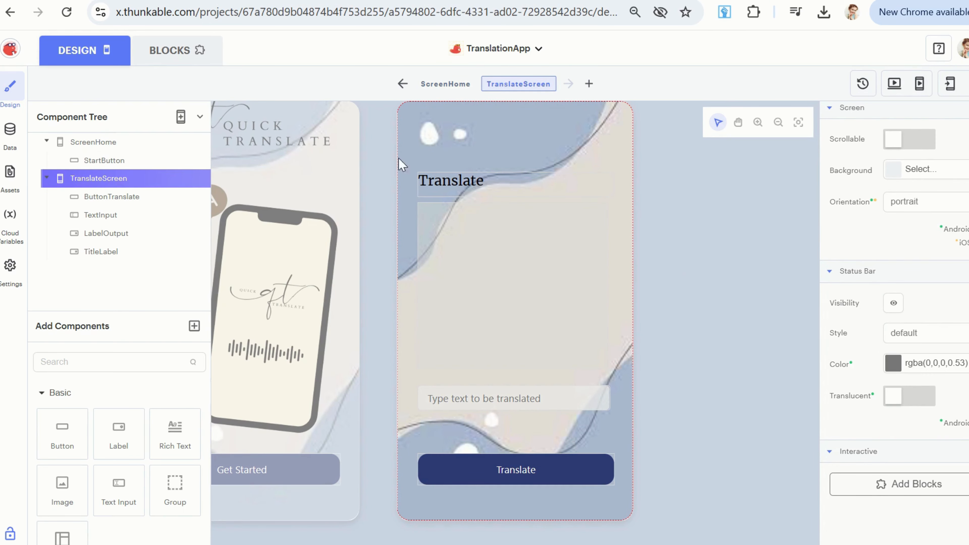
click(569, 261)
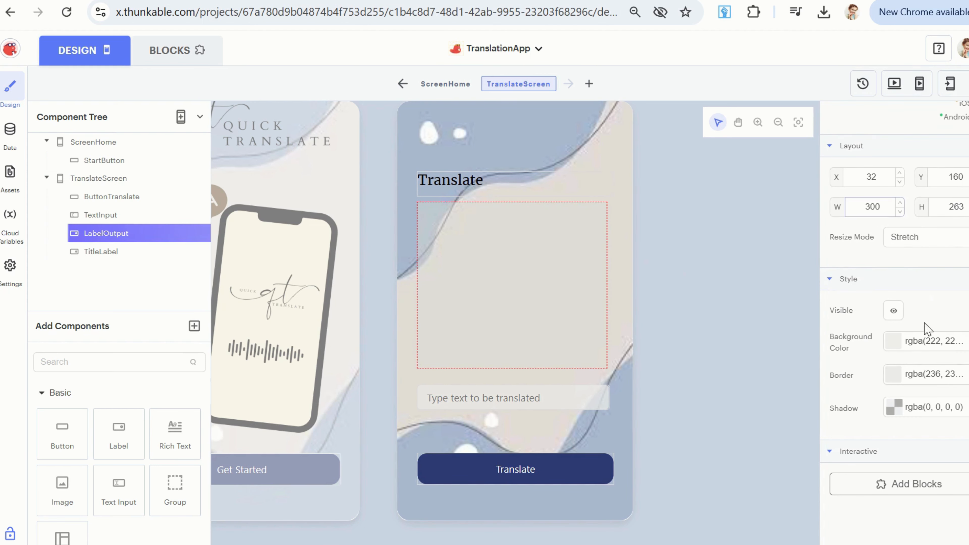
click(933, 341)
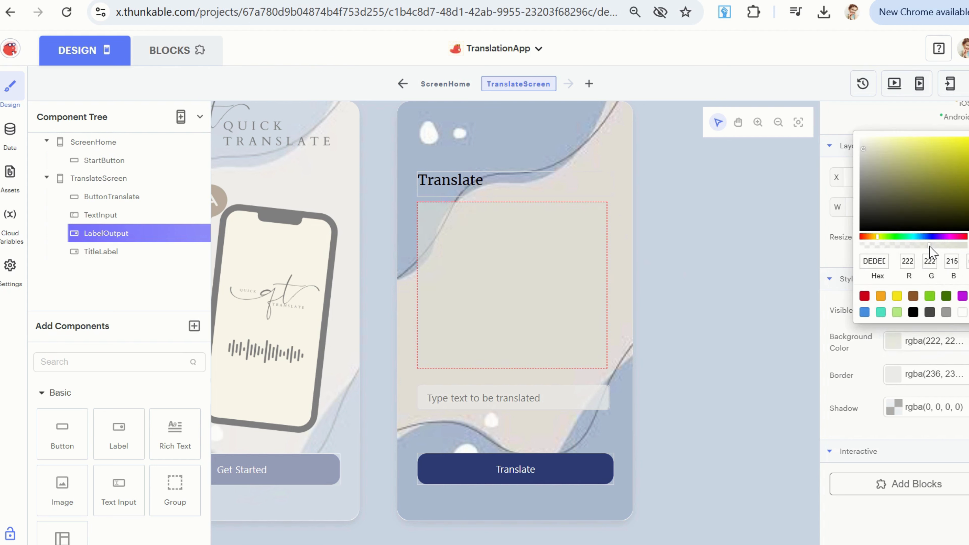
click(762, 315)
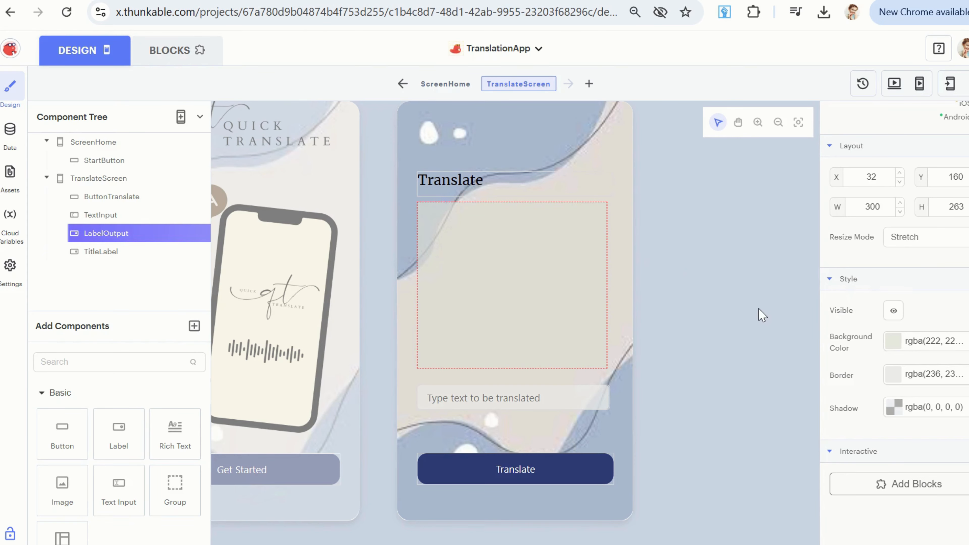
Change the background color of LabelOutput to a blue-gray of about RGB 151, 164, 180.
click(628, 247)
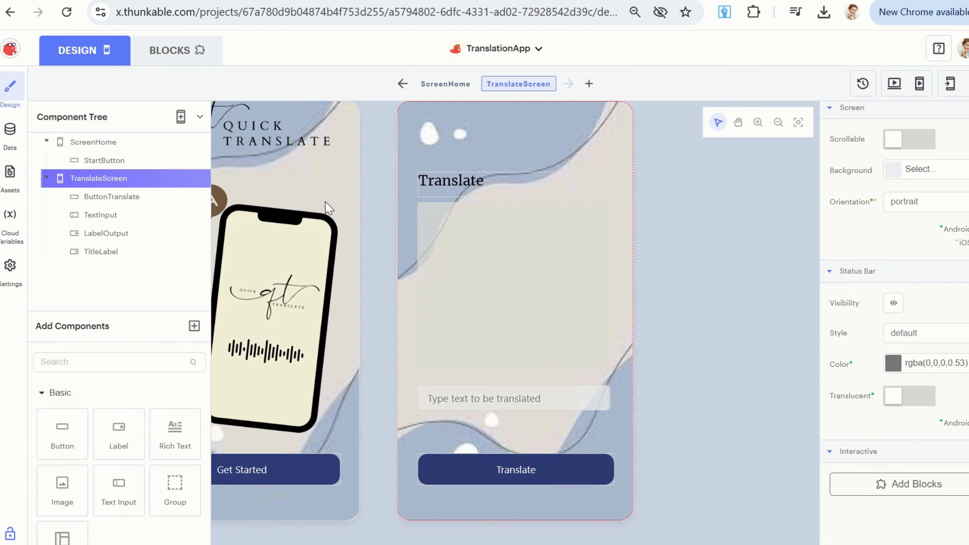
click(522, 249)
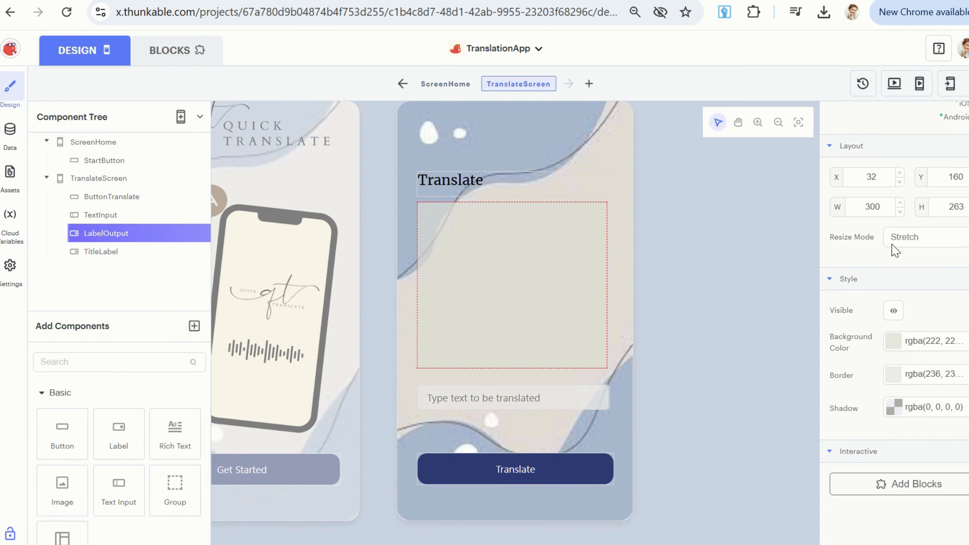
click(933, 341)
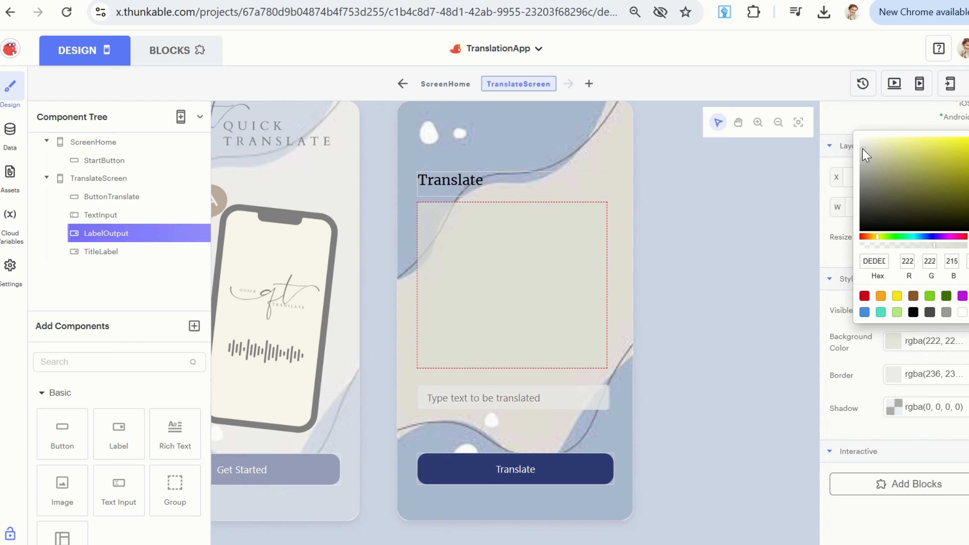
drag(863, 150, 876, 157)
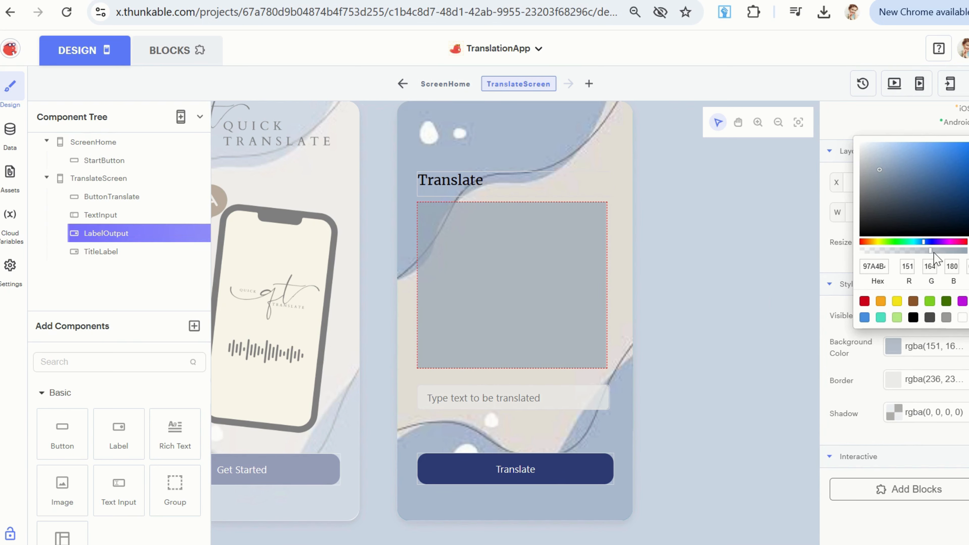
click(800, 283)
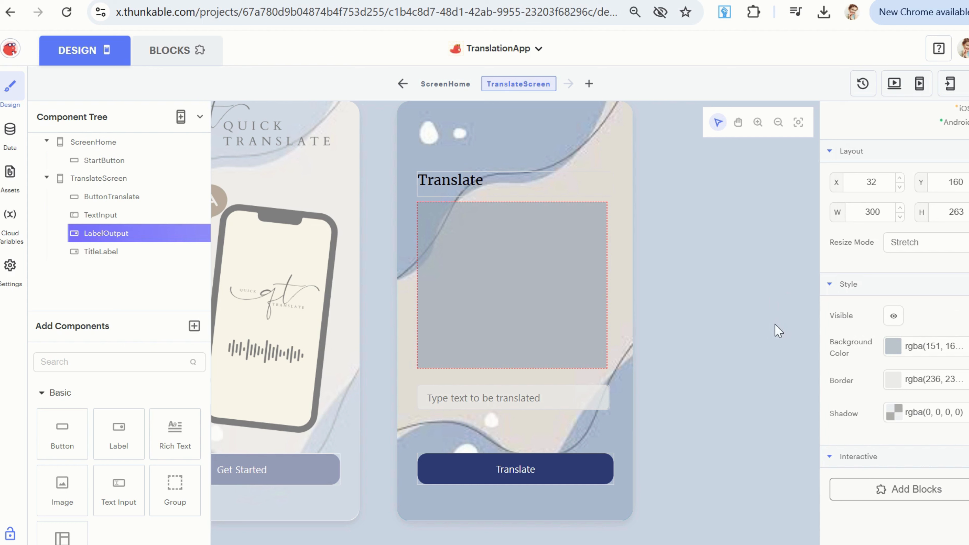
Resize LabelOutput to about 293 by 265 at X 37, Y 160, and move TextInput to about X 34, Y 450.
click(456, 296)
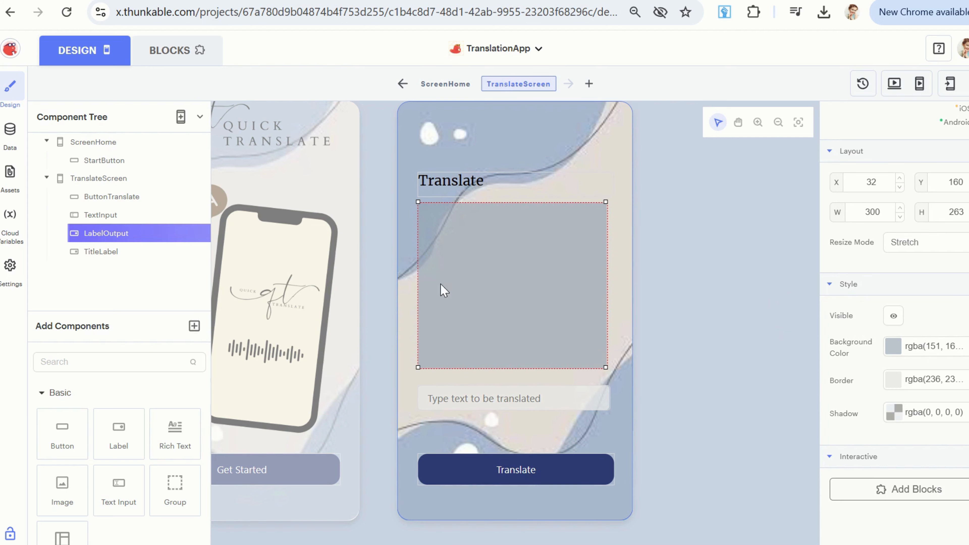
drag(417, 282, 424, 282)
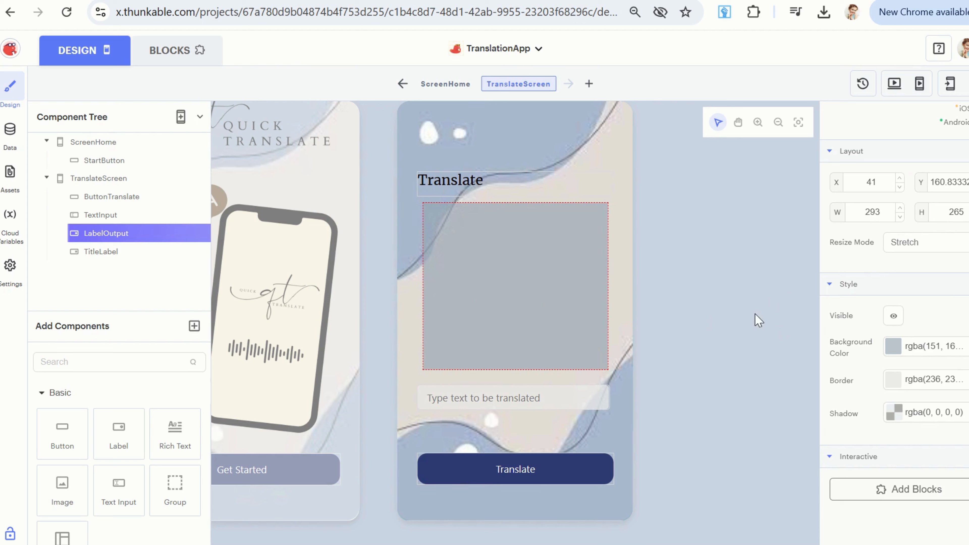
drag(575, 346, 556, 335)
drag(531, 398, 531, 394)
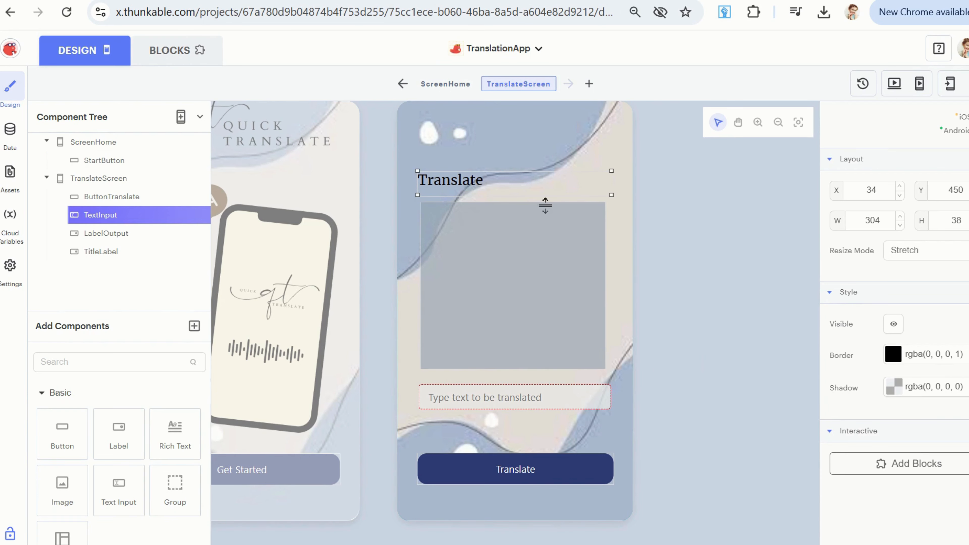
Add a Click event block for ButtonTranslate to the block workspace of TranslateScreen.
click(173, 54)
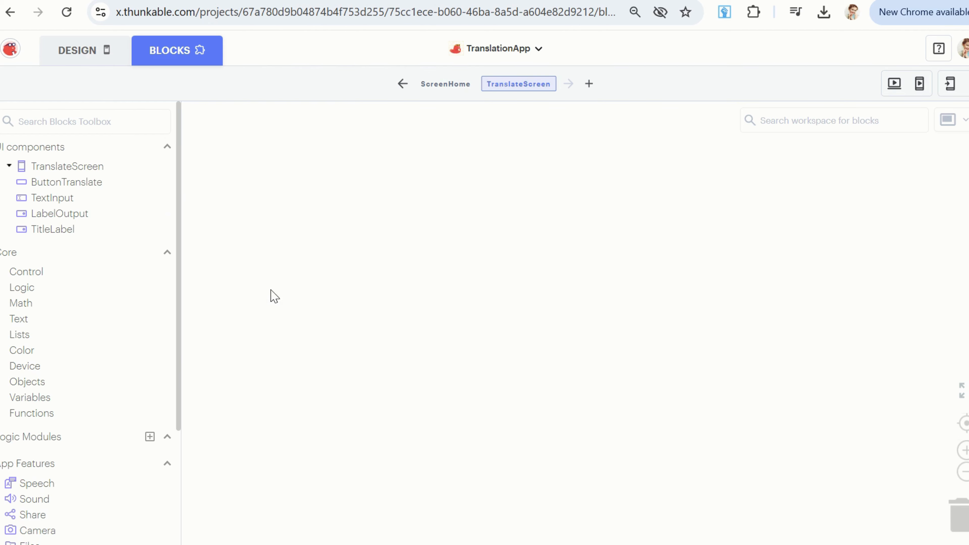
click(56, 186)
drag(203, 115, 267, 178)
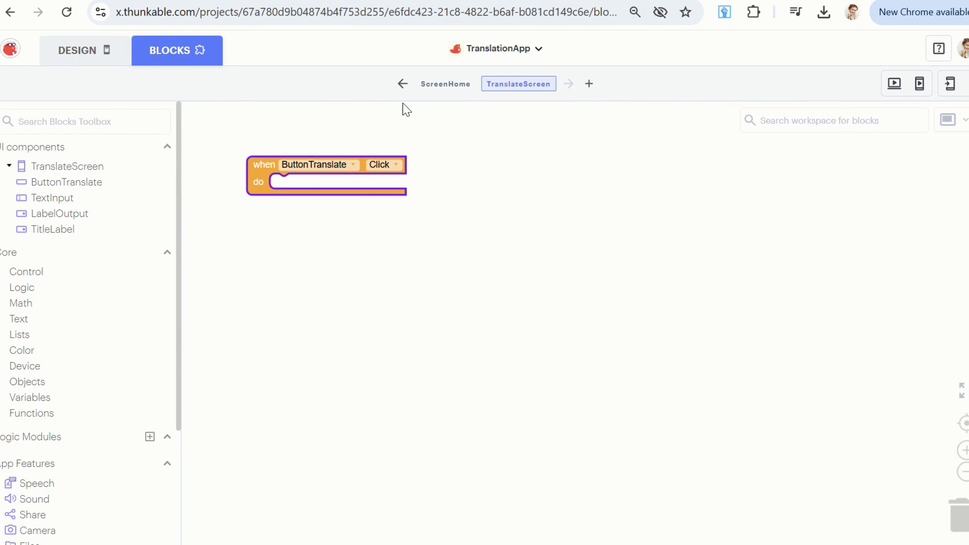
Place a block that sets LabelOutput's Text inside the ButtonTranslate Click event.
click(90, 62)
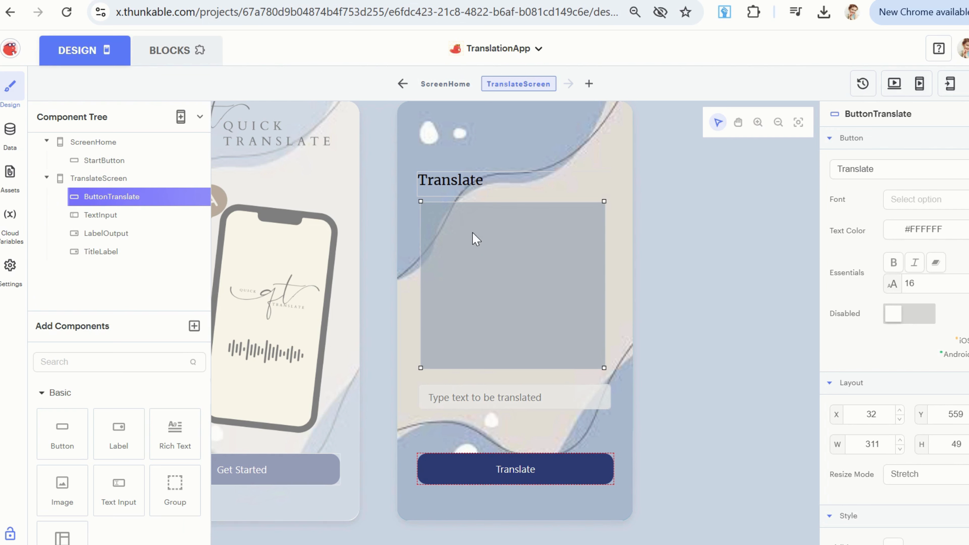
click(169, 53)
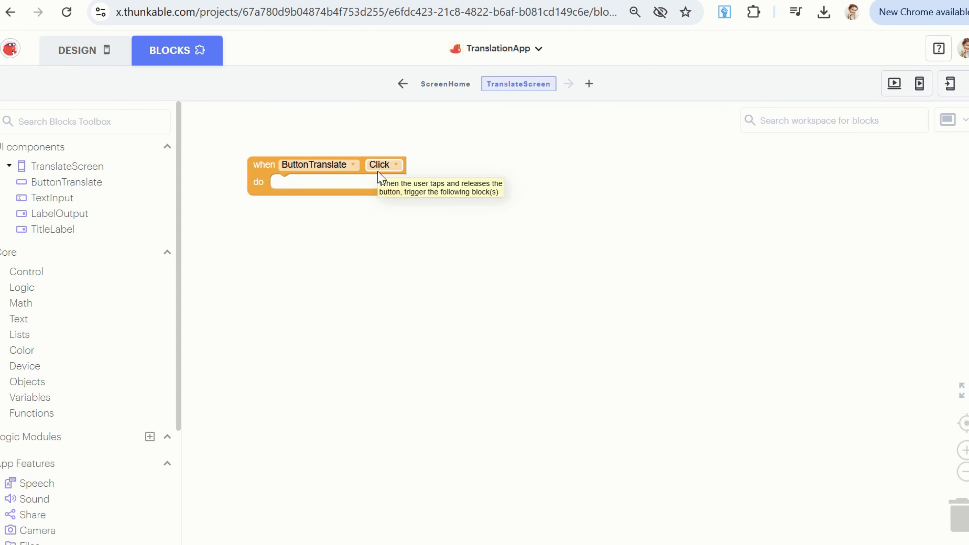
click(73, 216)
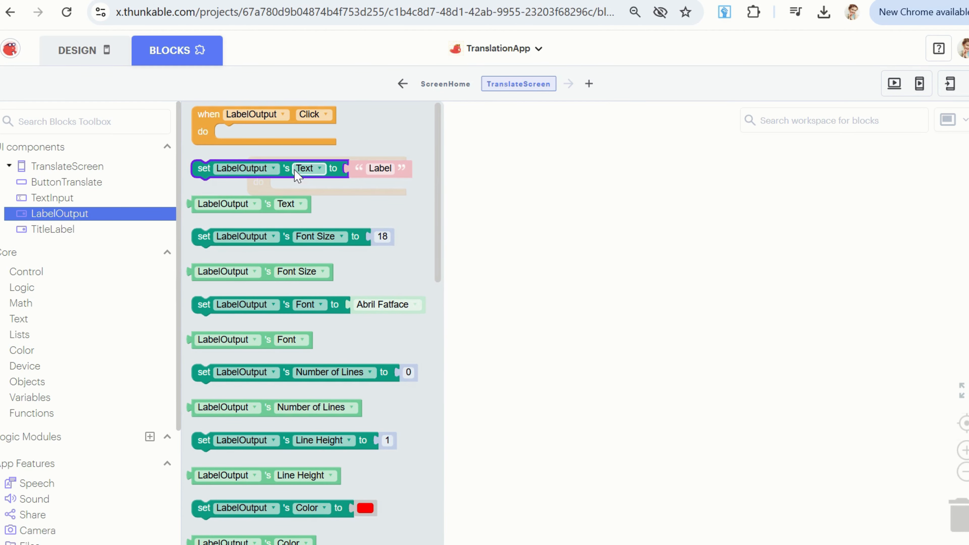
drag(298, 176, 378, 187)
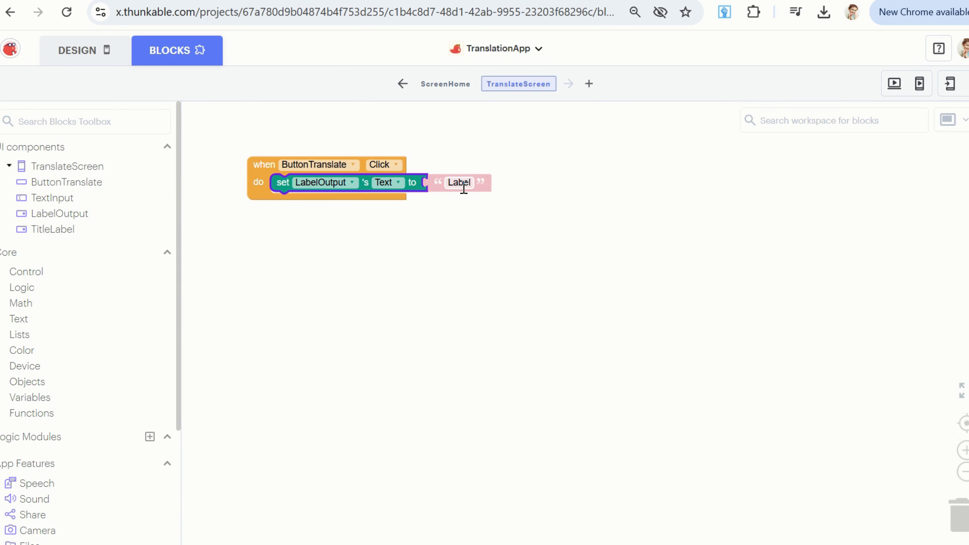
Replace the "Label" value in the LabelOutput Text setter with TextInput's Text.
click(104, 58)
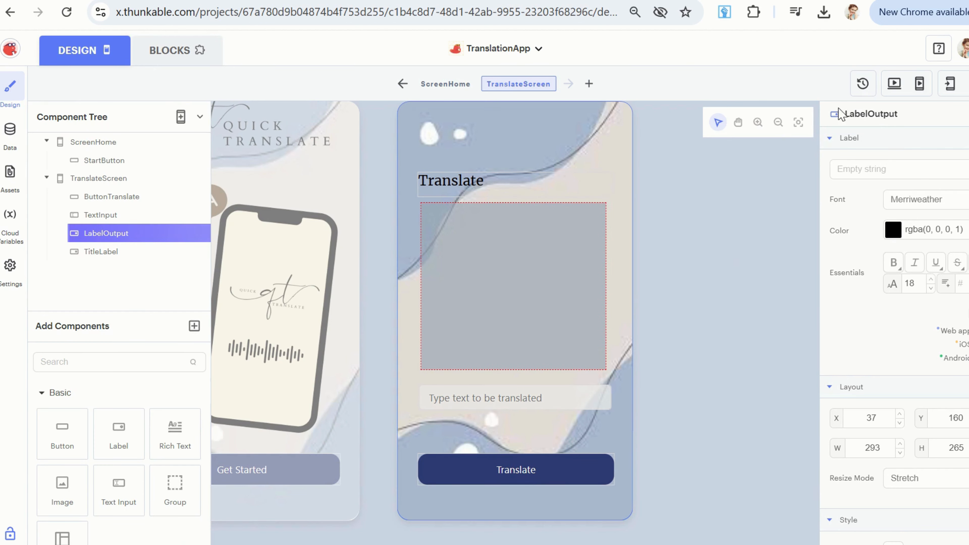
click(849, 170)
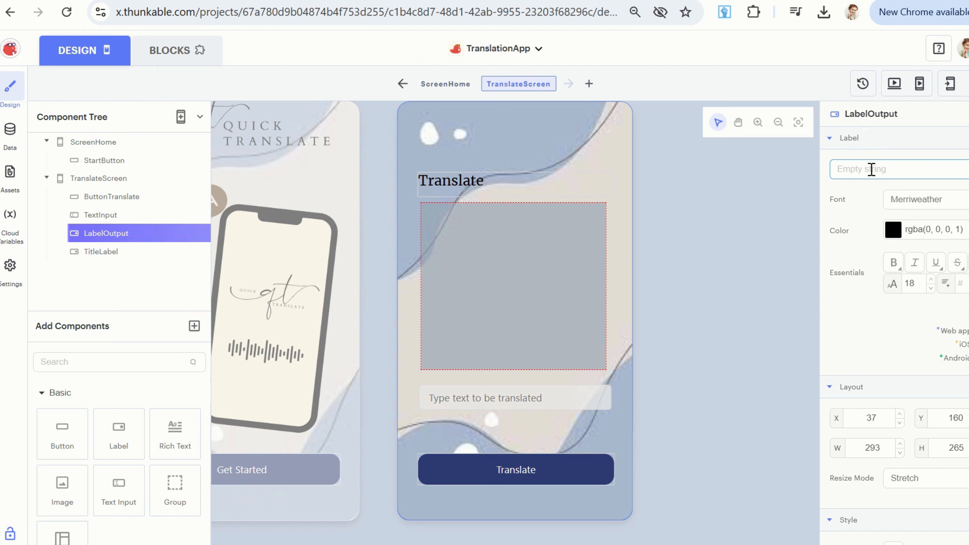
click(206, 65)
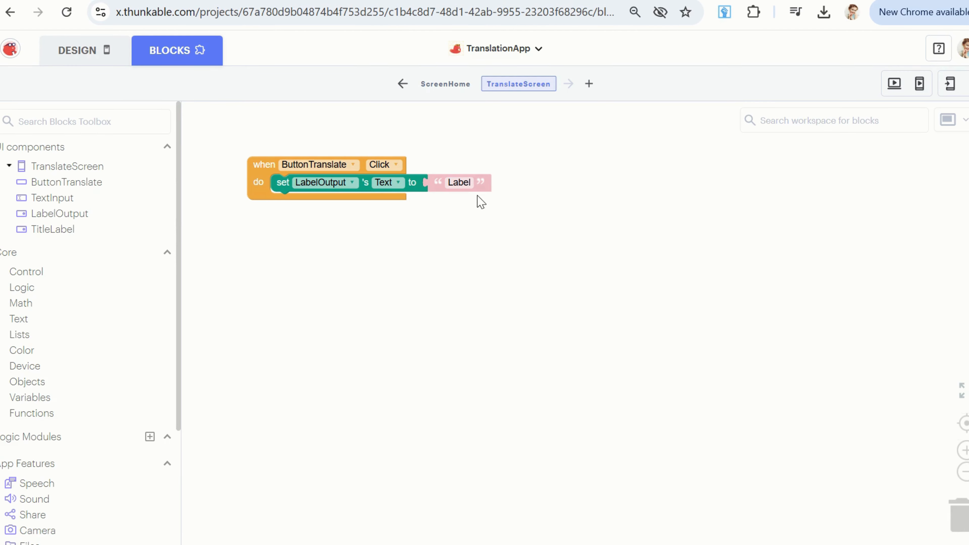
click(60, 200)
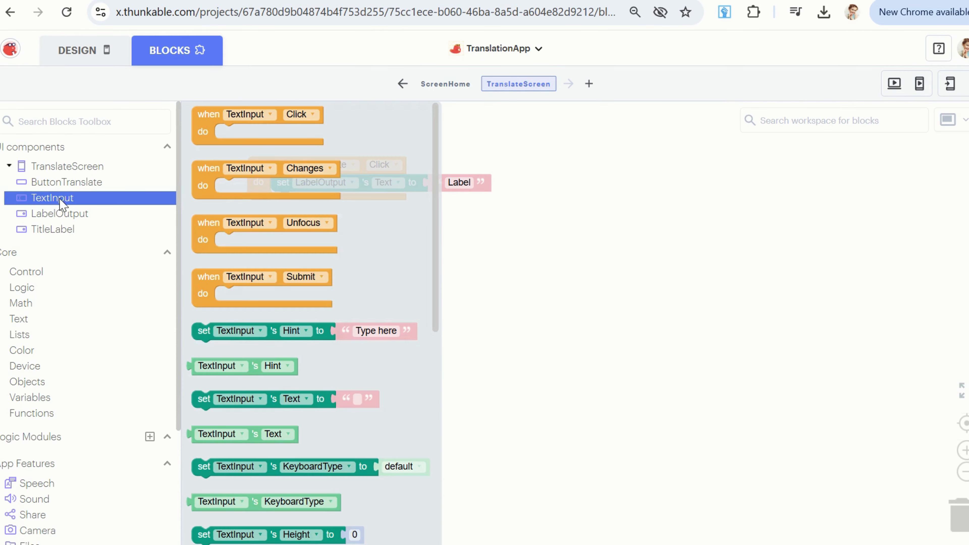
scroll(314, 385, down, 5)
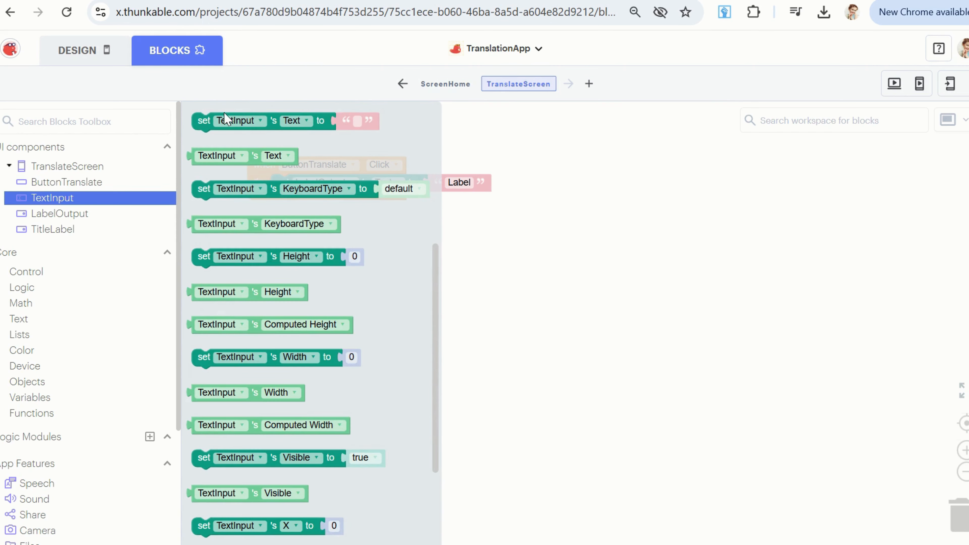
drag(248, 156, 482, 183)
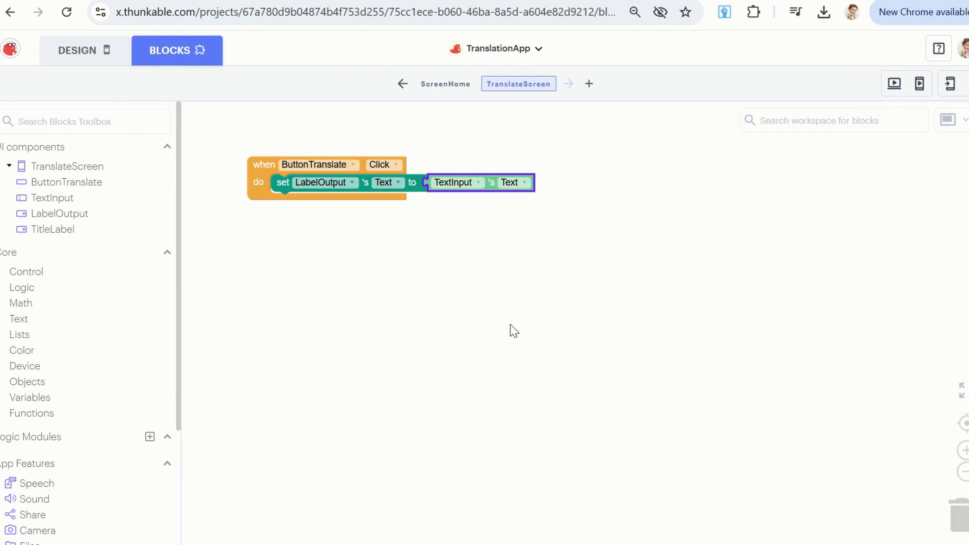
click(526, 336)
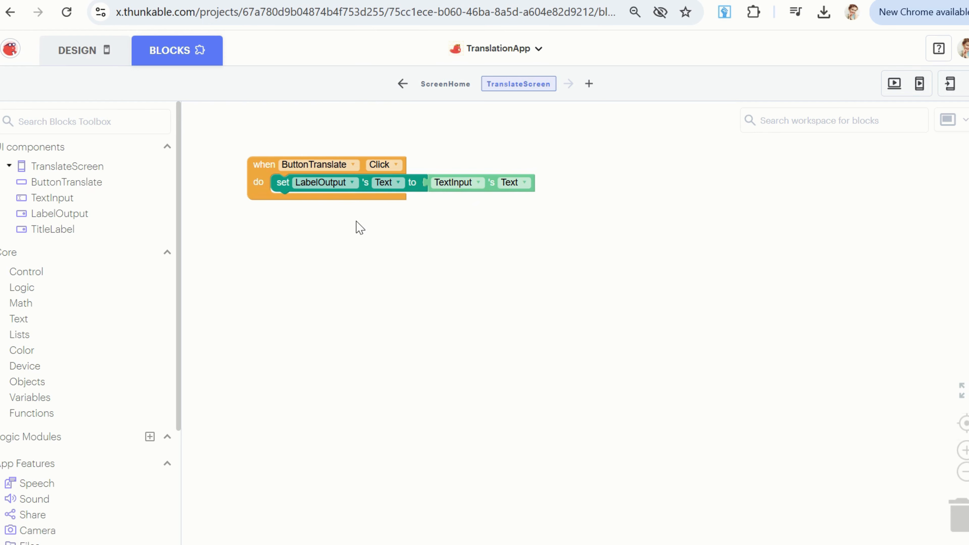
Test TranslateScreen in the web preview by entering "Hello" and running Translate, and return to the block editor.
click(893, 87)
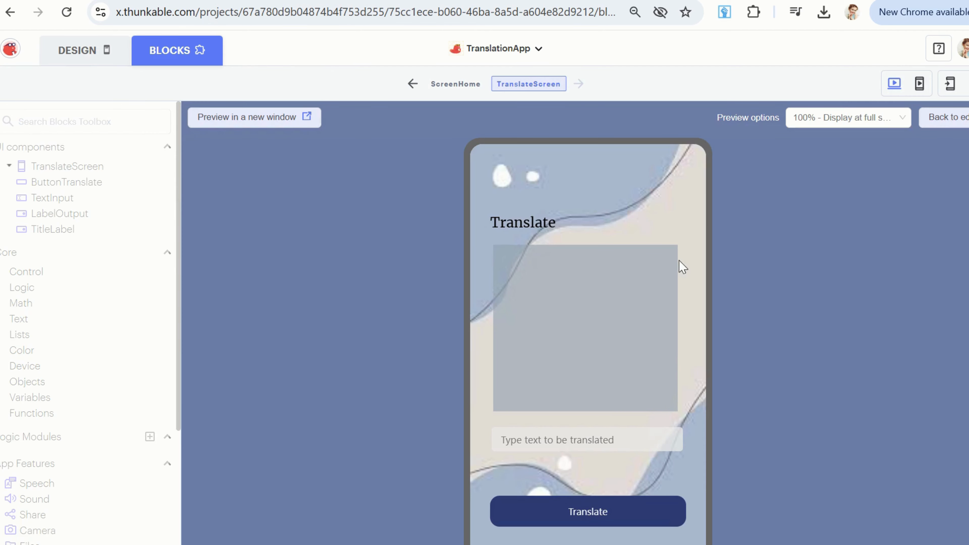
click(591, 430)
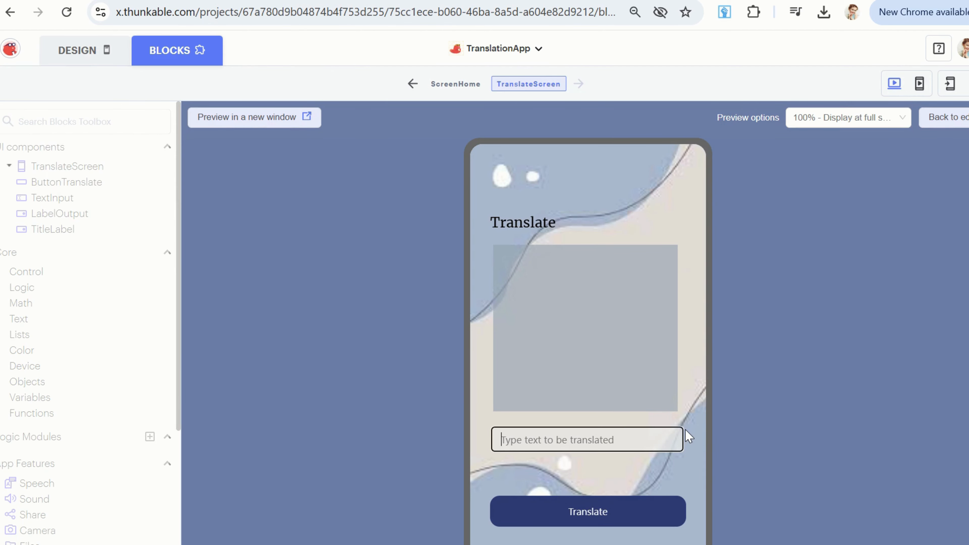
text(Hello)
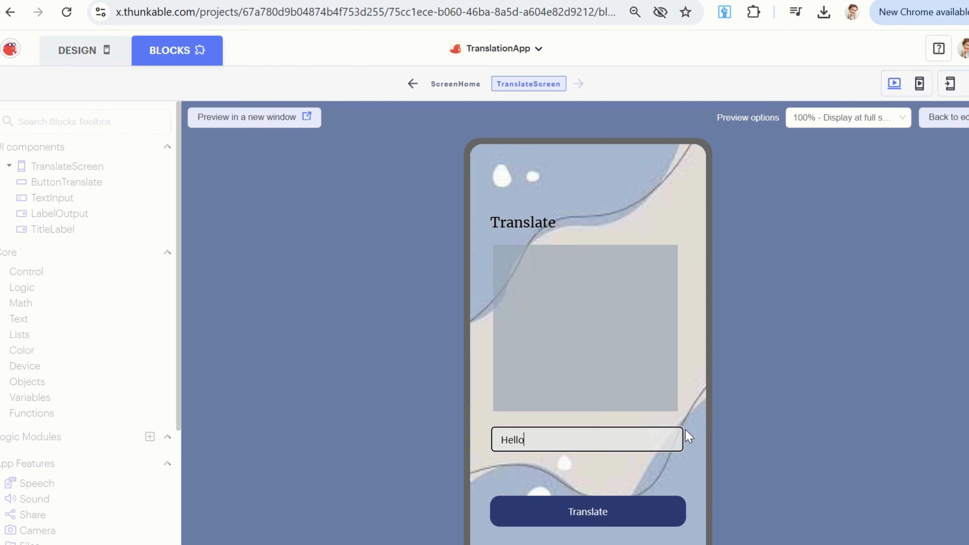
click(594, 518)
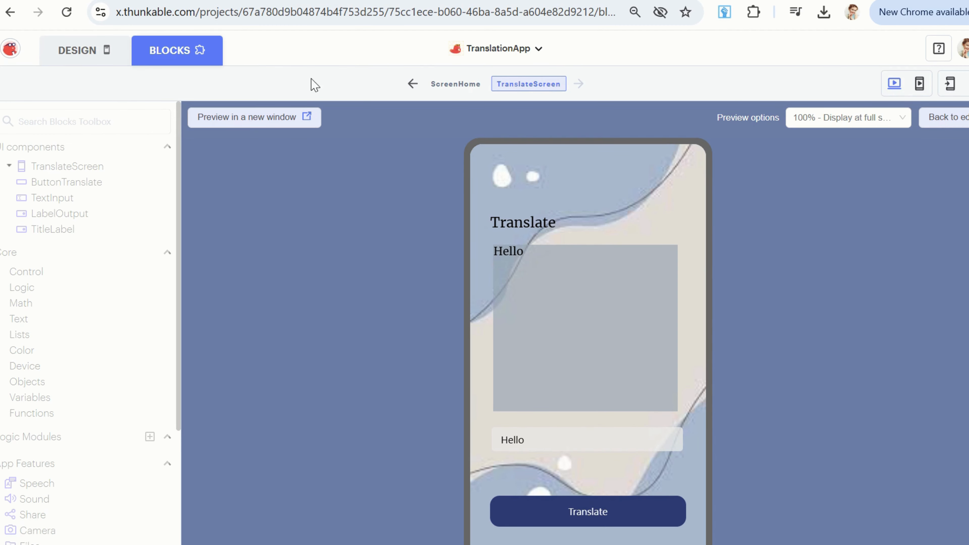
click(960, 126)
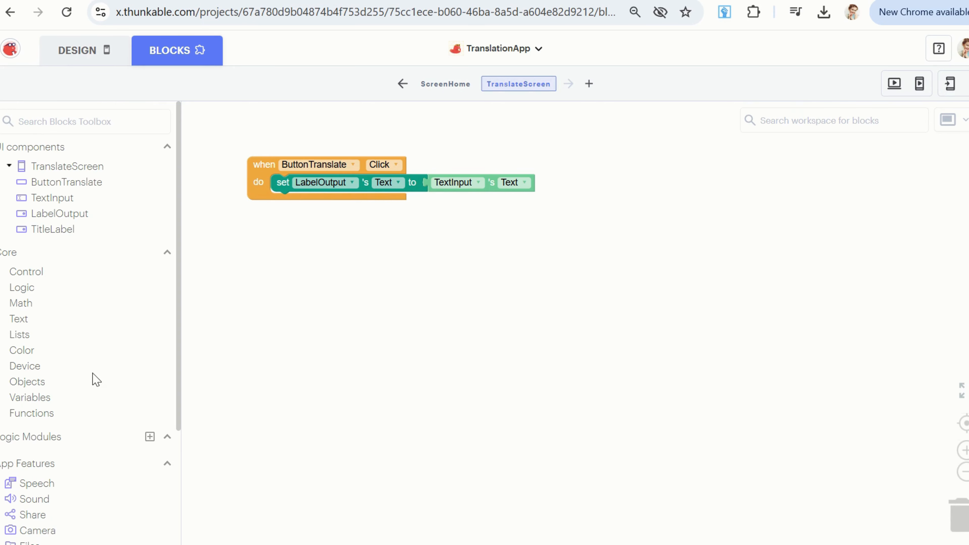
Add a Speech translation block from English (en-US) to Spanish (es) and move TextInput's Text into it as the source text.
scroll(94, 379, down, 4)
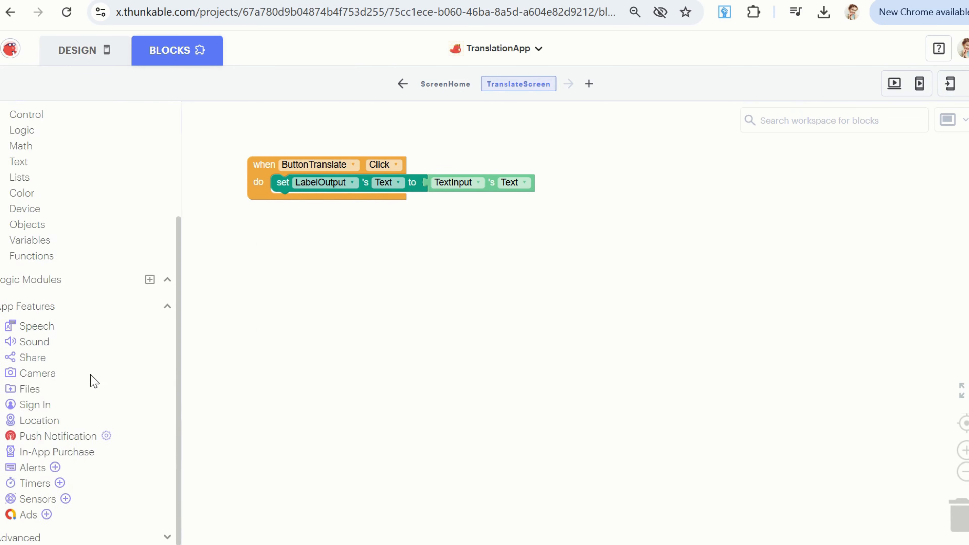
click(37, 324)
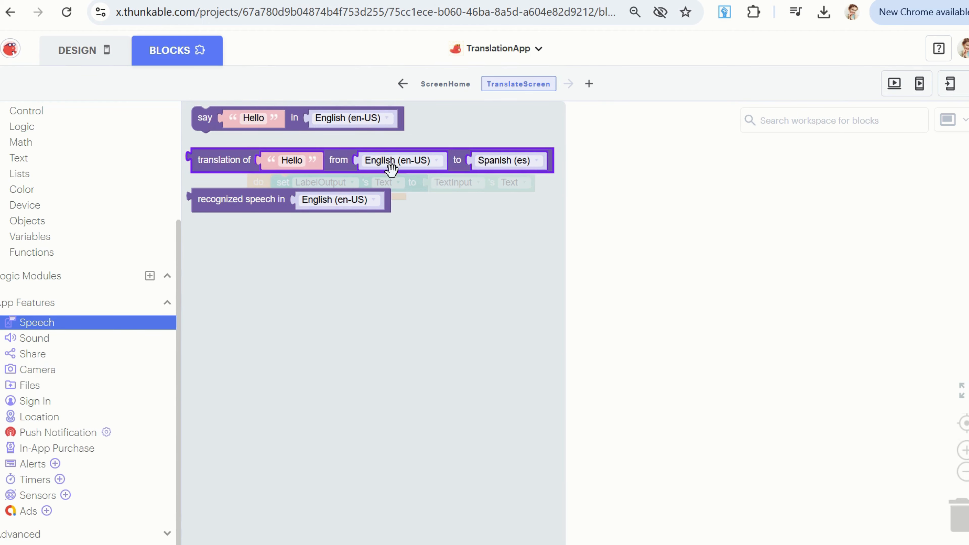
drag(214, 160, 315, 262)
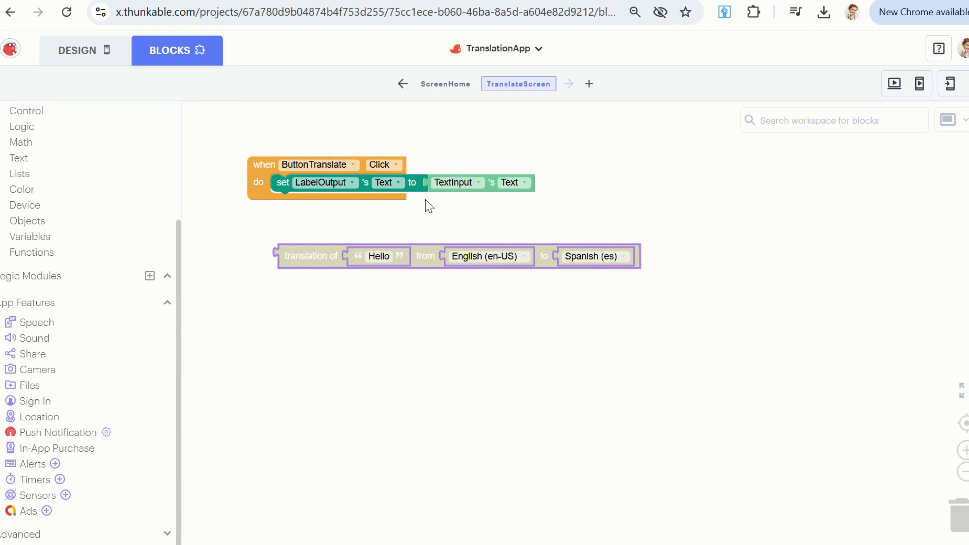
mouse_move(490, 185)
mouse_down()
mouse_move(433, 256)
mouse_move(405, 257)
mouse_up()
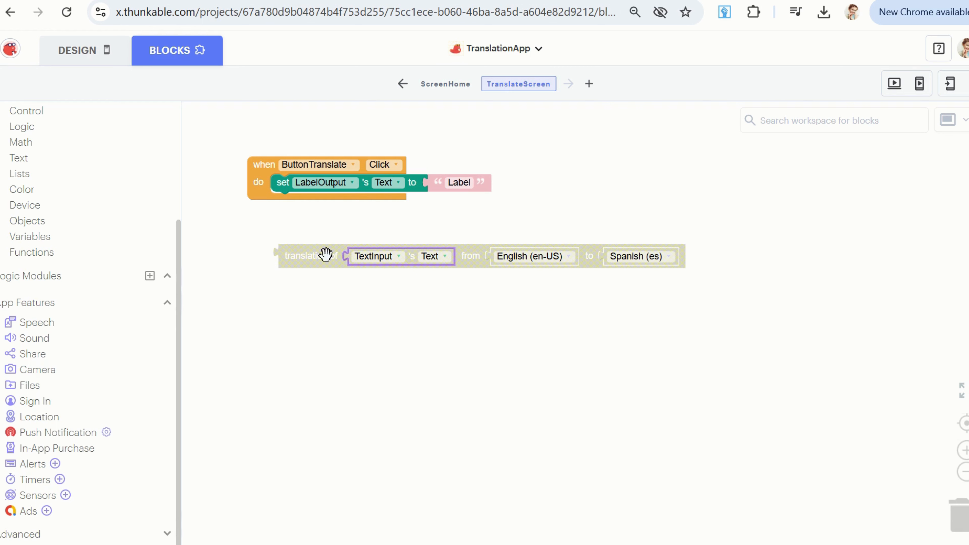
Attach the translation block to the LabelOutput Text setter in place of the "Label" value.
mouse_move(320, 256)
mouse_down()
mouse_move(476, 206)
mouse_move(463, 189)
mouse_up()
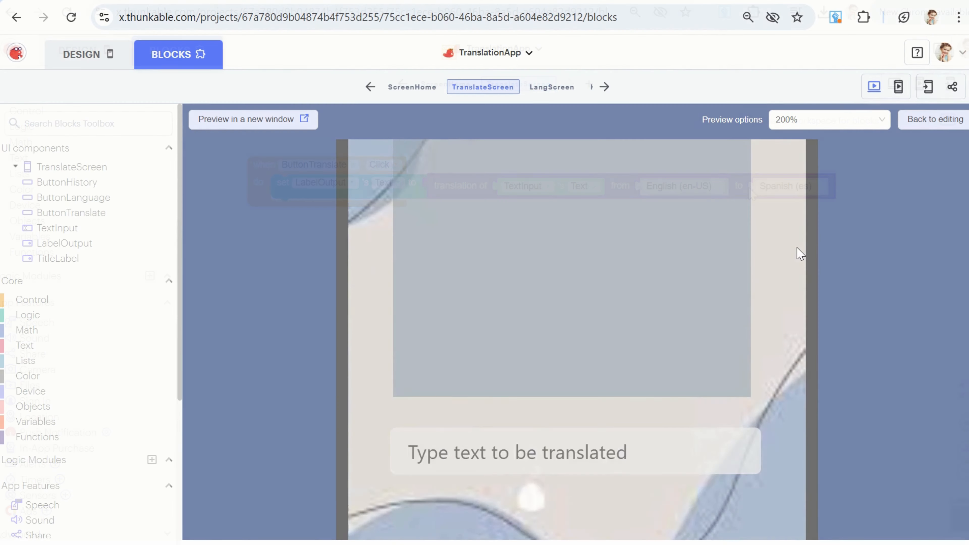
Test TranslateScreen in the web preview by entering "HELLO" and running Translate, and return to the block editor.
scroll(799, 254, down, 2)
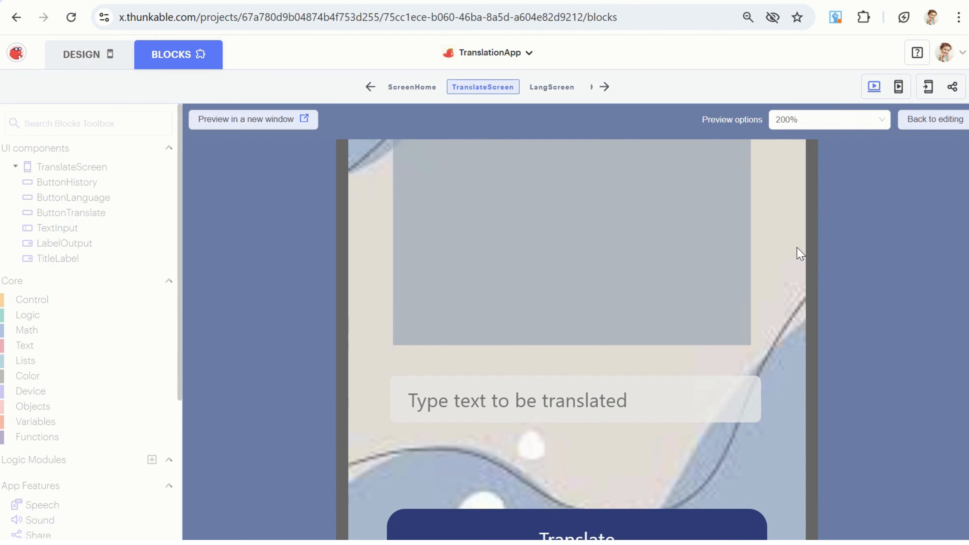
scroll(927, 302, down, 2)
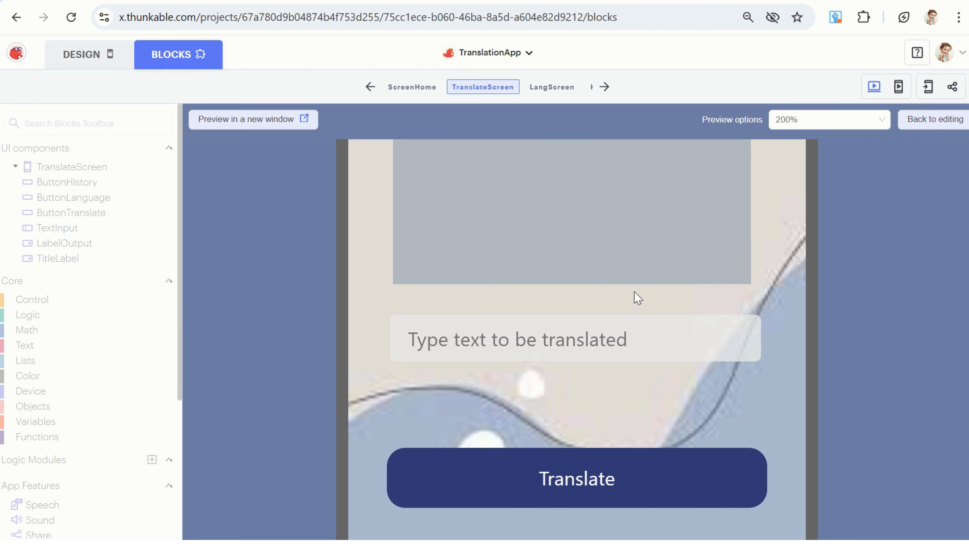
click(467, 334)
text(HELLO)
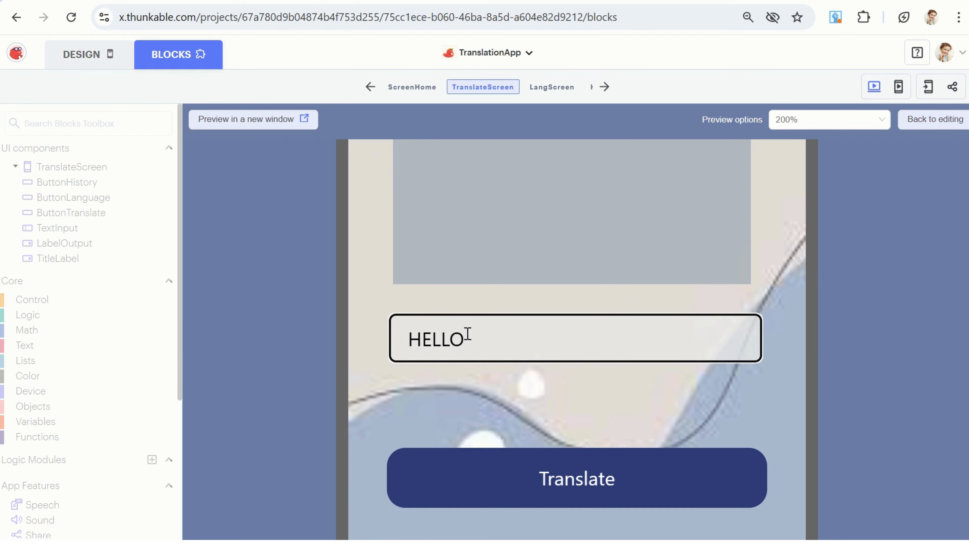
click(571, 484)
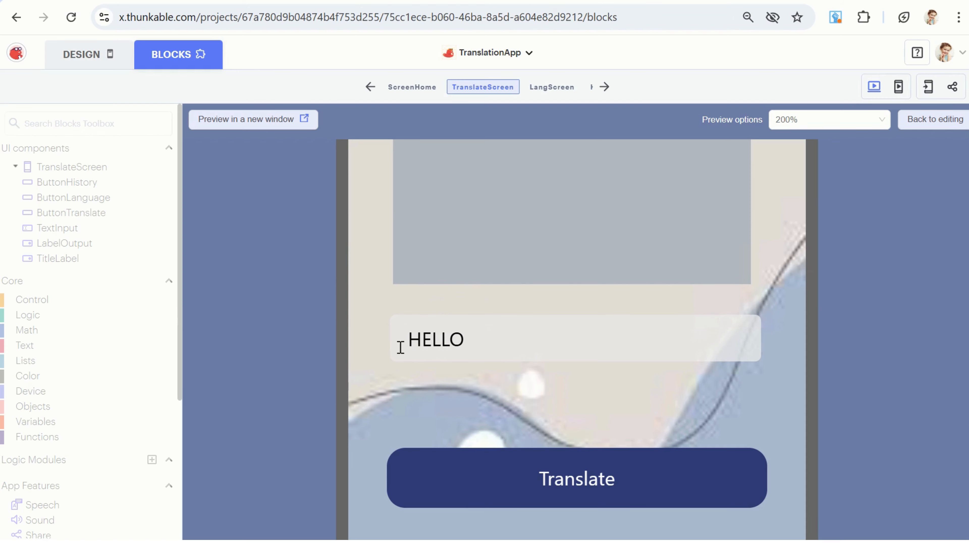
click(525, 487)
double_click(487, 329)
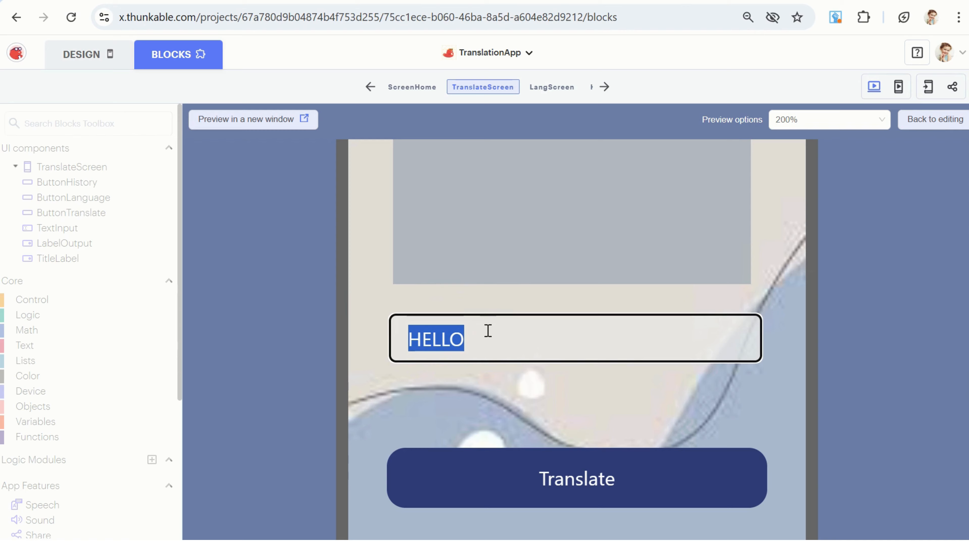
click(913, 132)
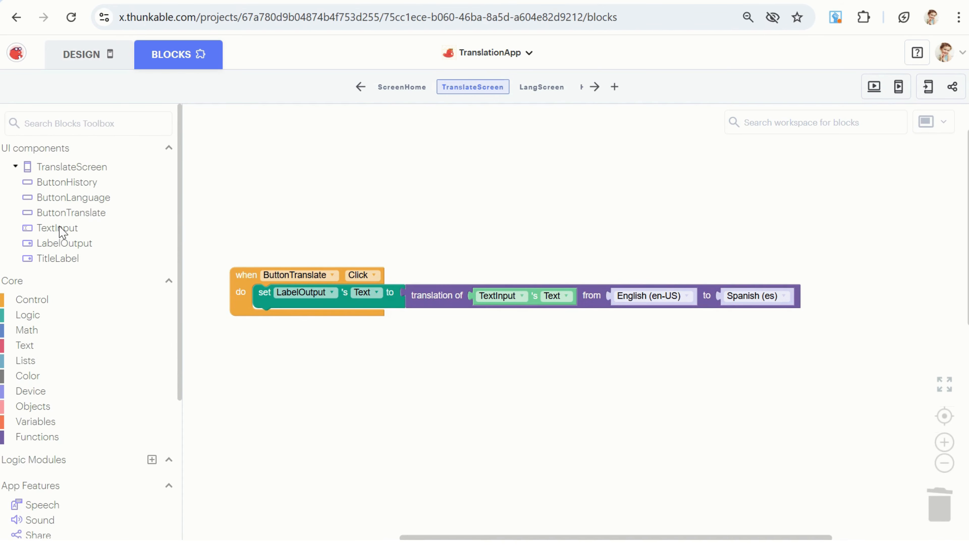
Add a block below the LabelOutput setter in the ButtonTranslate Click event that sets TextInput's Text to an empty string.
click(58, 229)
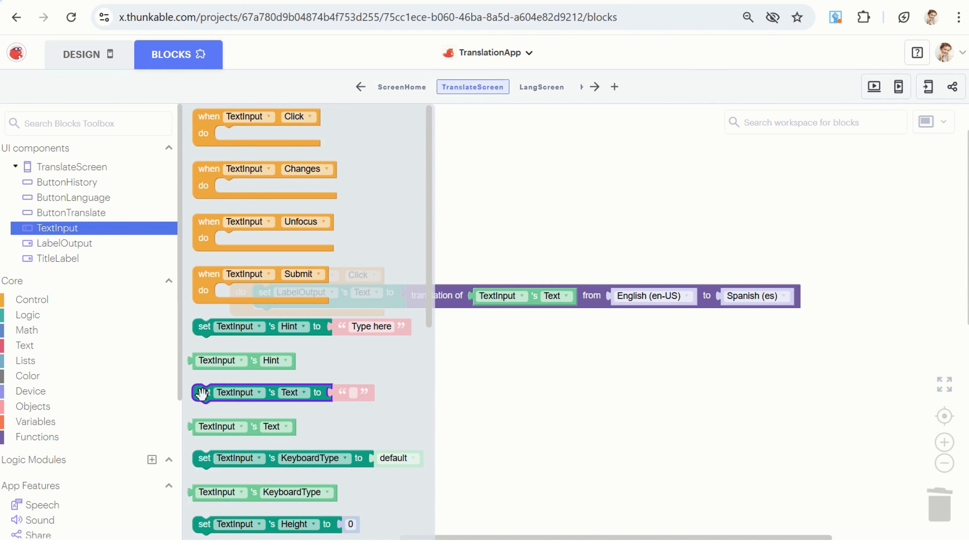
drag(202, 393, 260, 318)
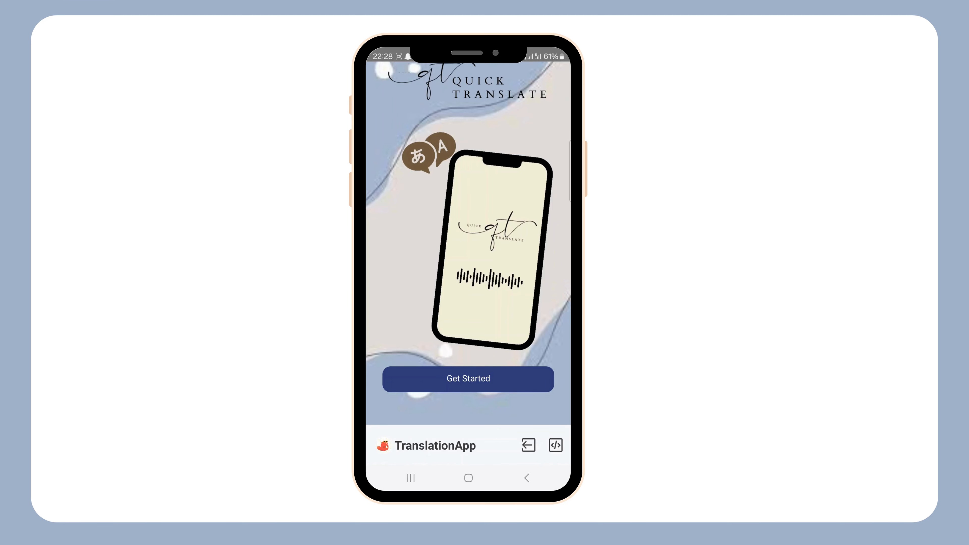
Test the app on the phone by going from the start screen to the Translate screen and translating "Welcome".
click(468, 379)
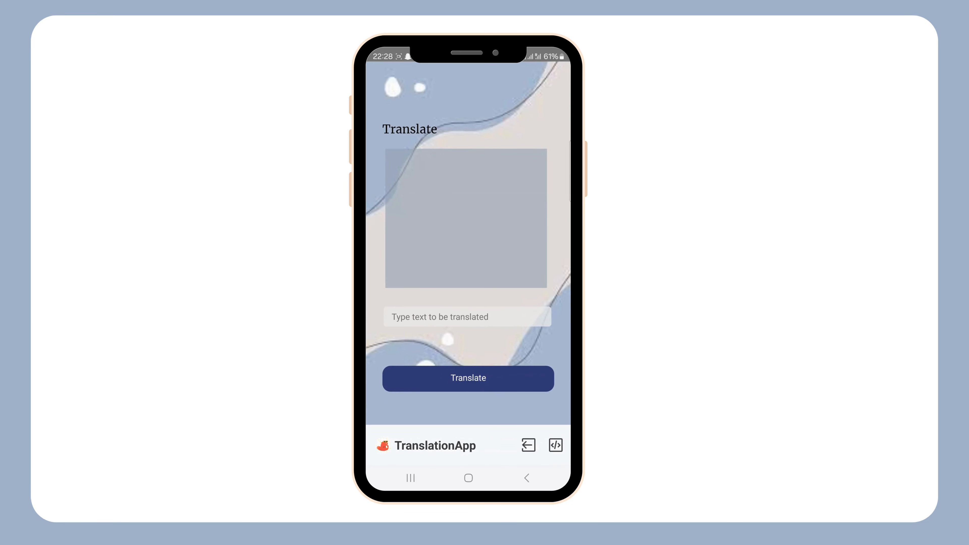
click(467, 317)
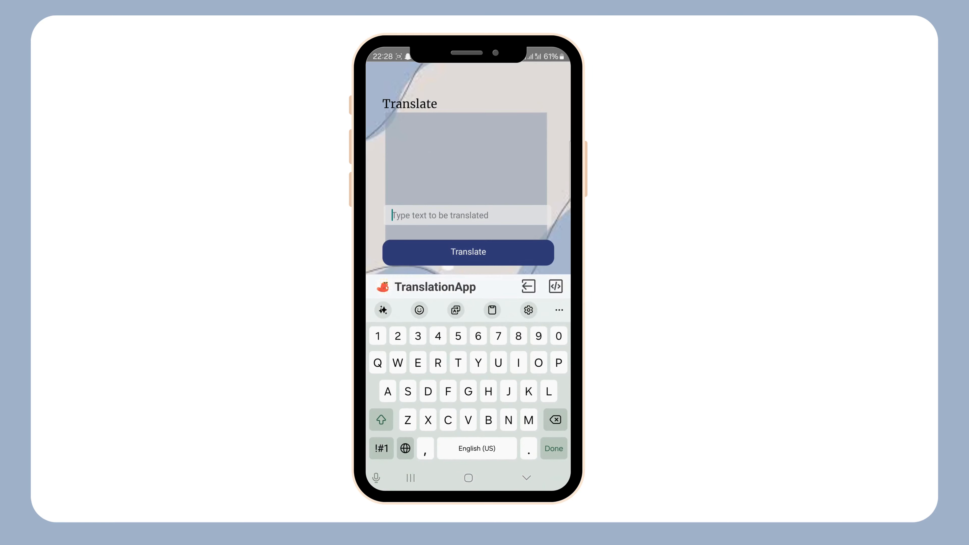
text(Welcome)
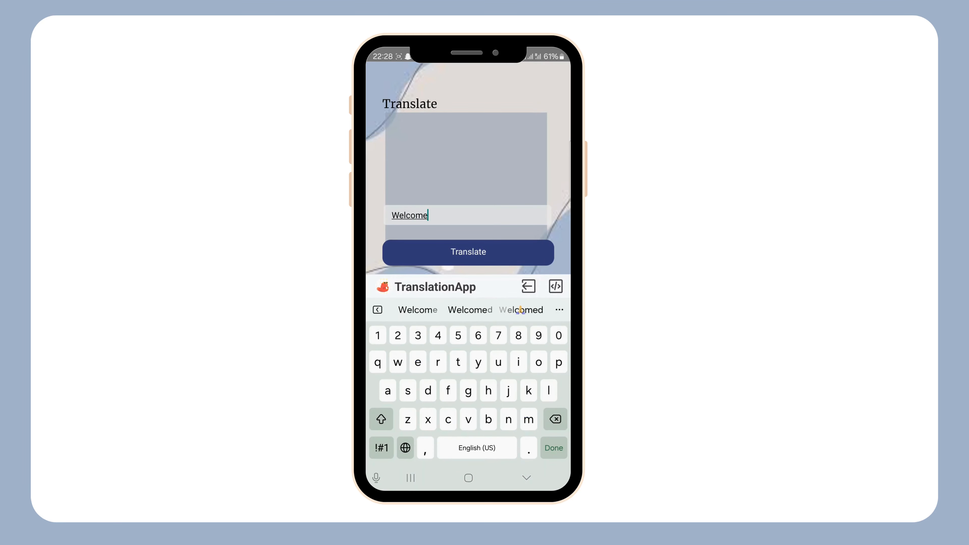
click(489, 252)
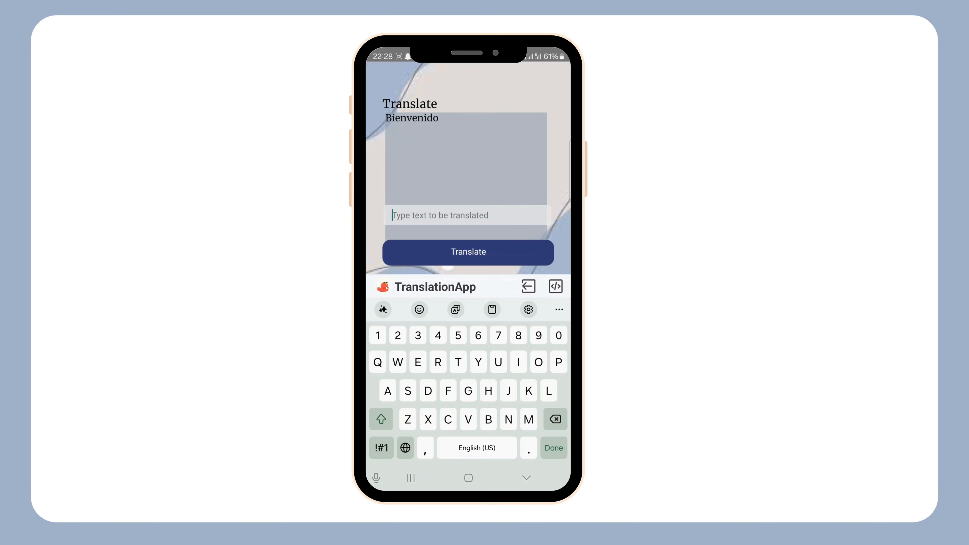
Translate "Hello" and "Thank you" in the phone test and dismiss the on-screen keyboard.
text(Hello)
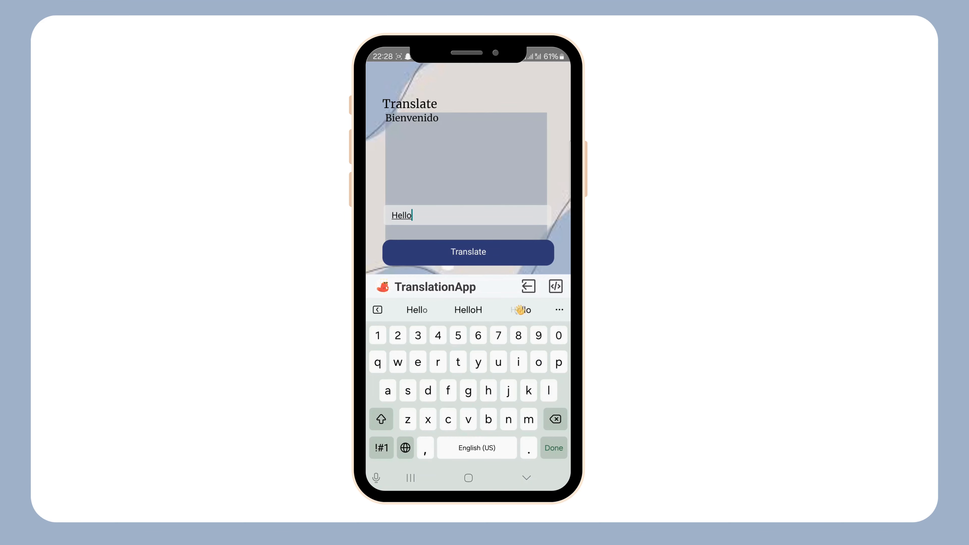
click(468, 252)
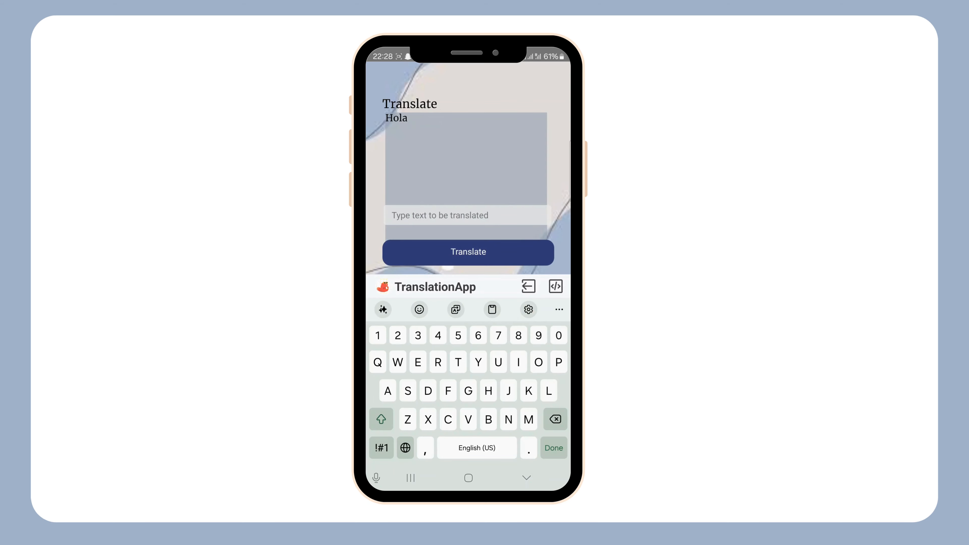
text(Tha)
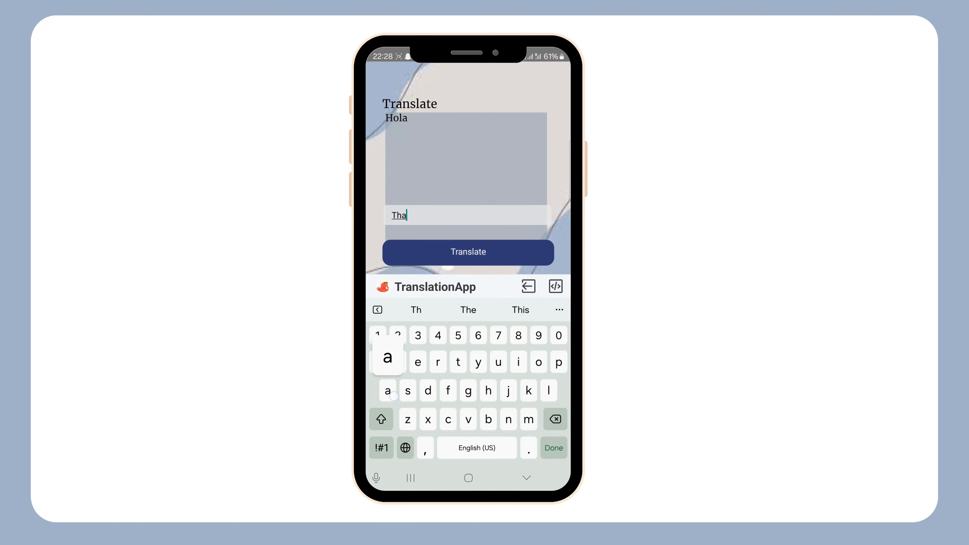
text(nk you)
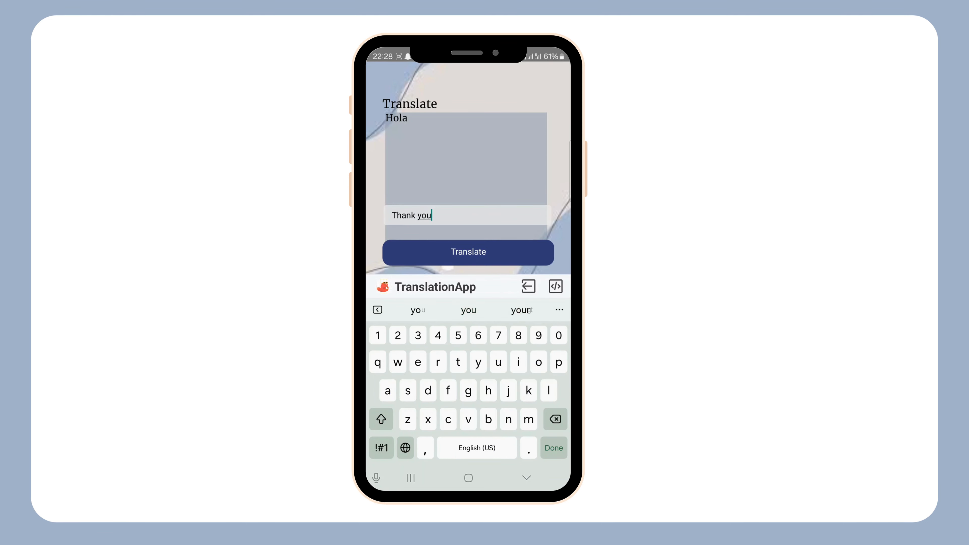
click(468, 252)
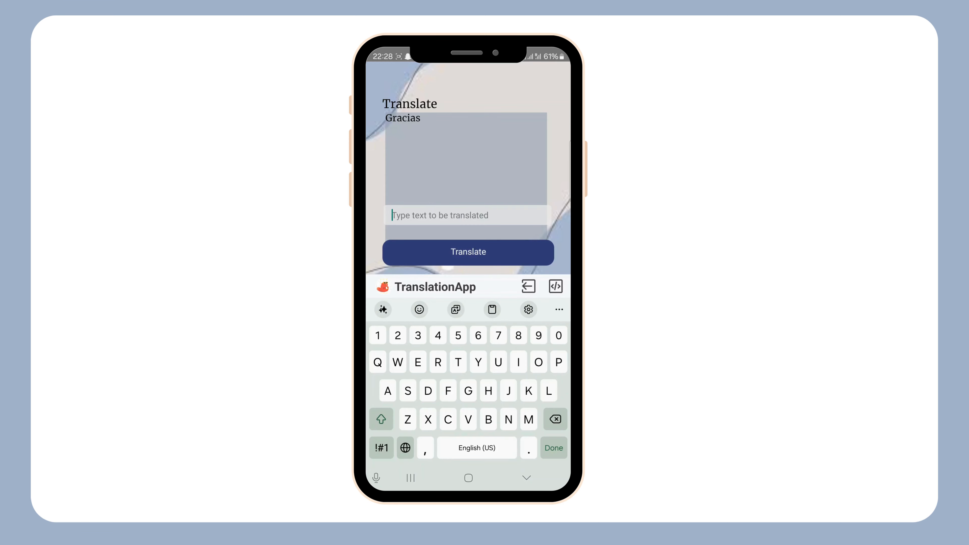
click(527, 478)
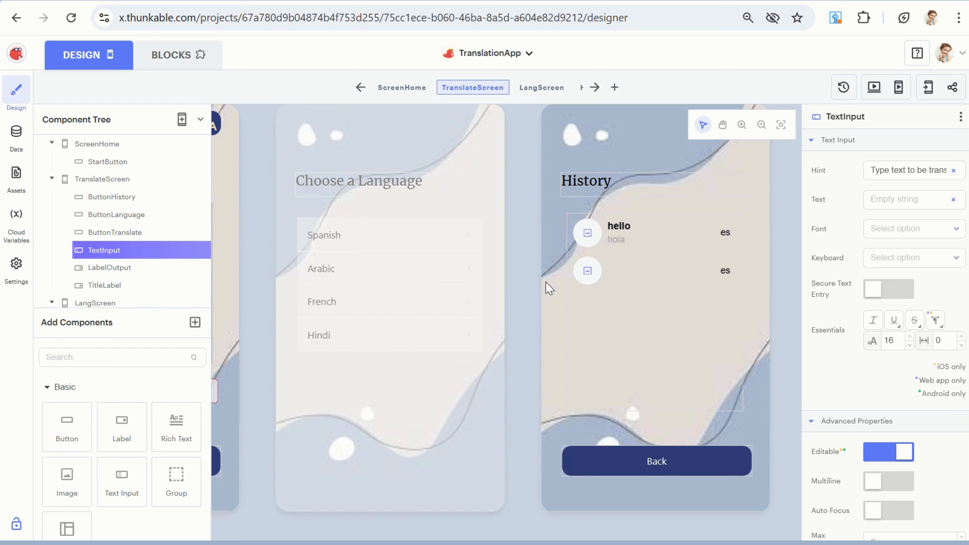
scroll(328, 264, left, 8)
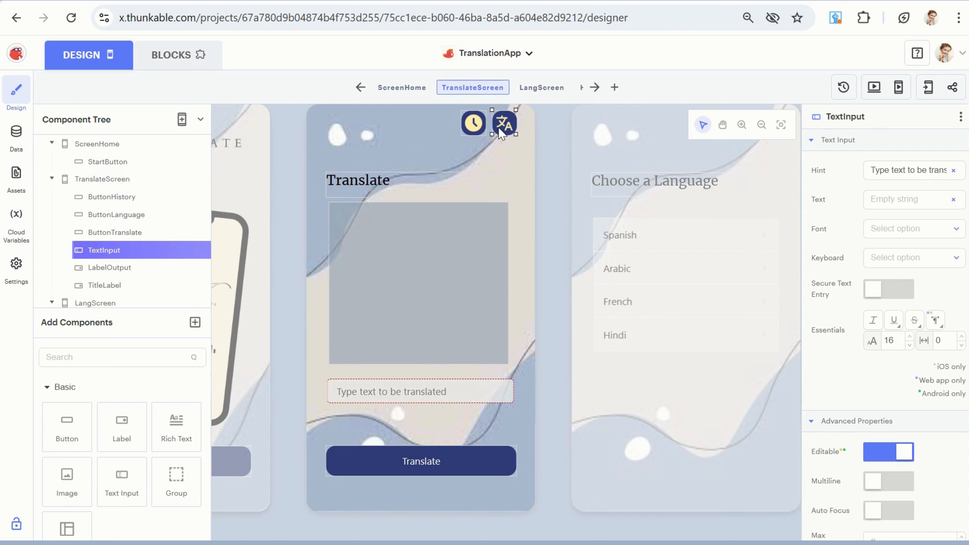
scroll(656, 226, right, 8)
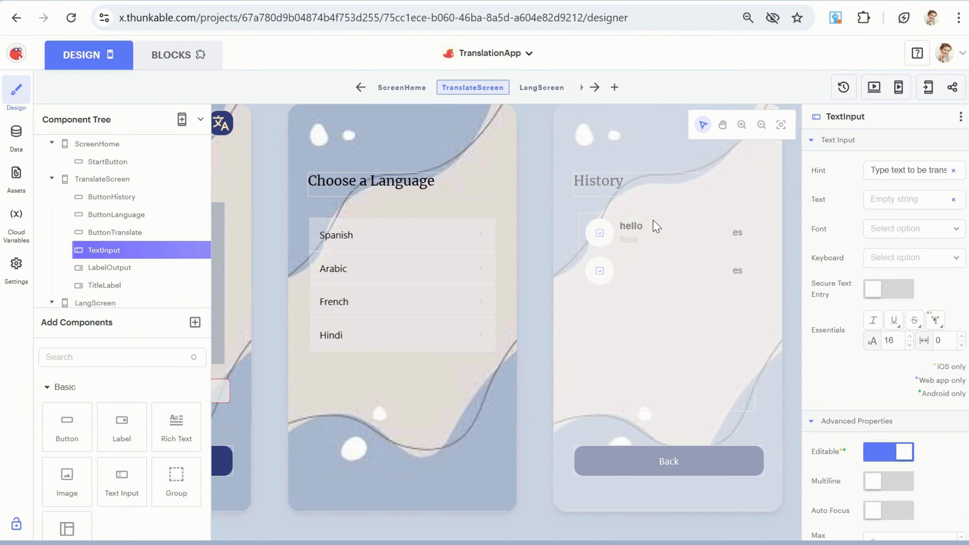